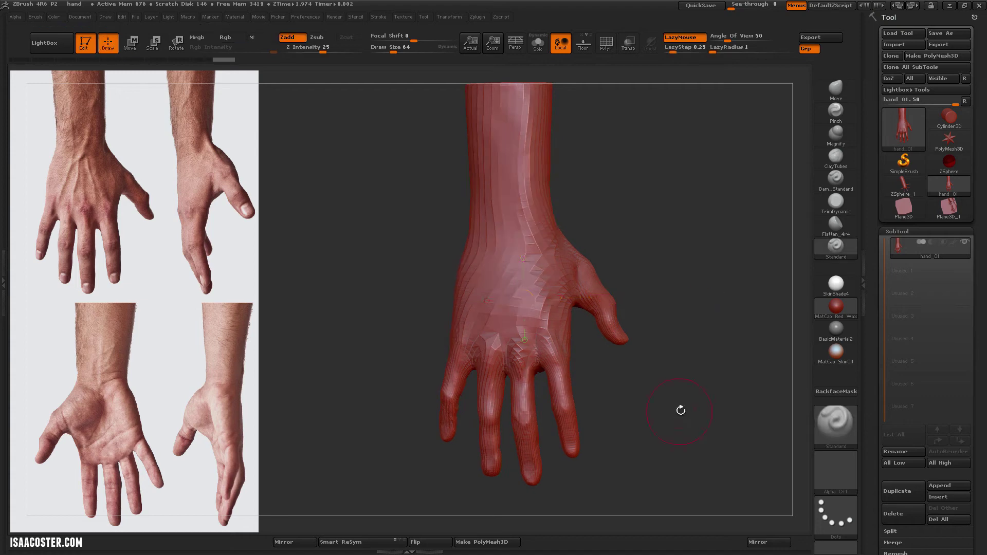
# Step: Raise the subdivision level and flatten the forearm, back of the hand and knuckles using the Flatten brush with a square alpha at draw size 28
pyautogui.press('d')
pyautogui.press('d')
pyautogui.click(836, 226)
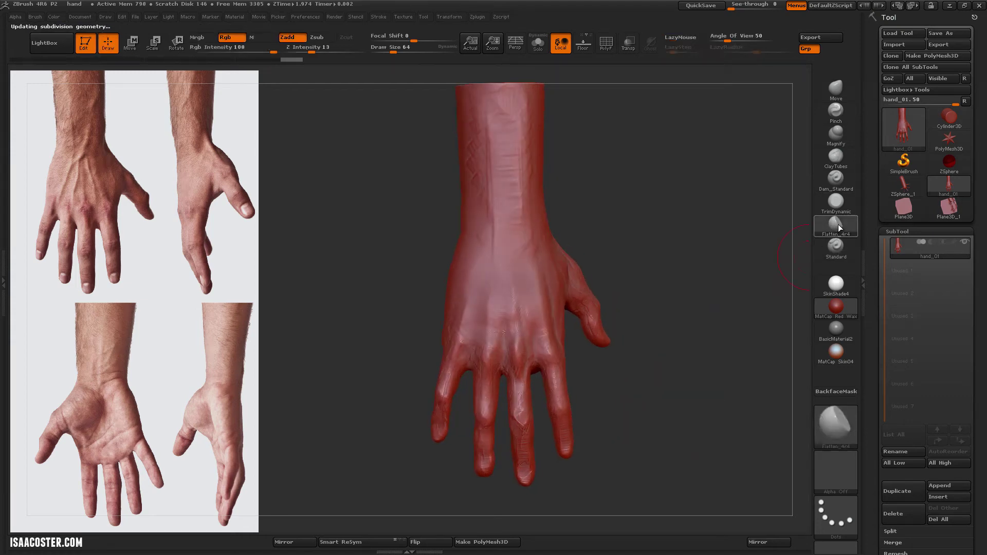
pyautogui.click(836, 471)
pyautogui.click(369, 353)
pyautogui.press('s')
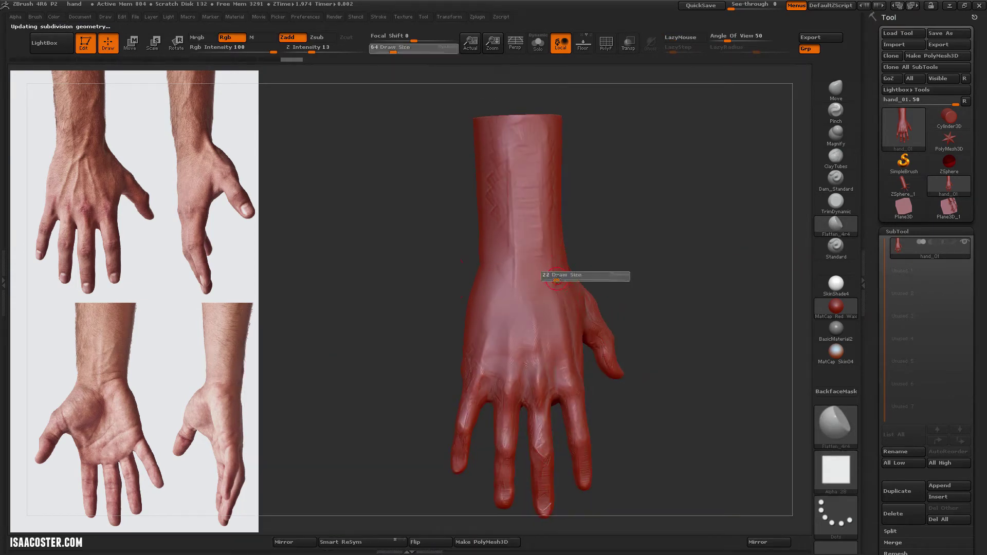
pyautogui.press('s')
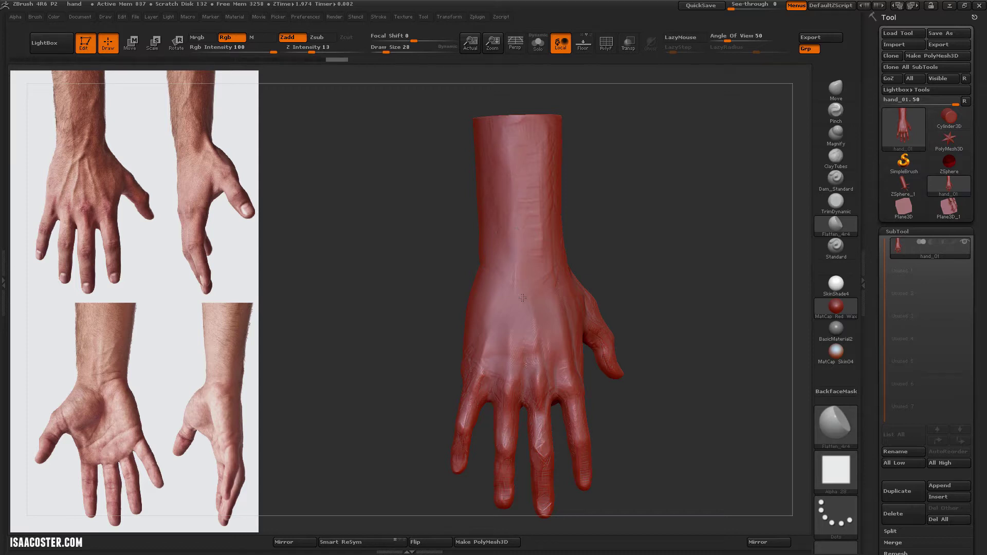
pyautogui.moveTo(522, 297); pyautogui.dragTo(543, 212)
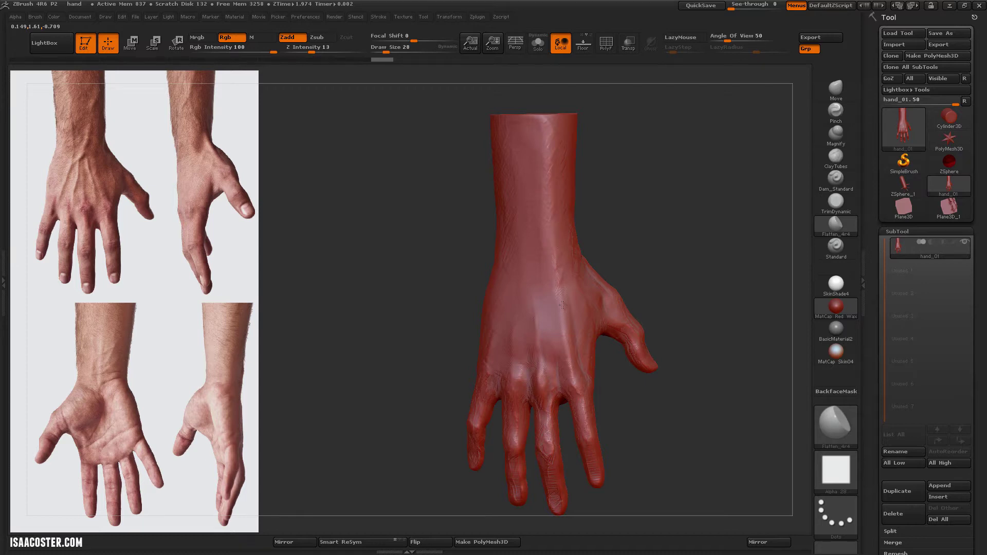
pyautogui.moveTo(622, 396); pyautogui.dragTo(595, 325)
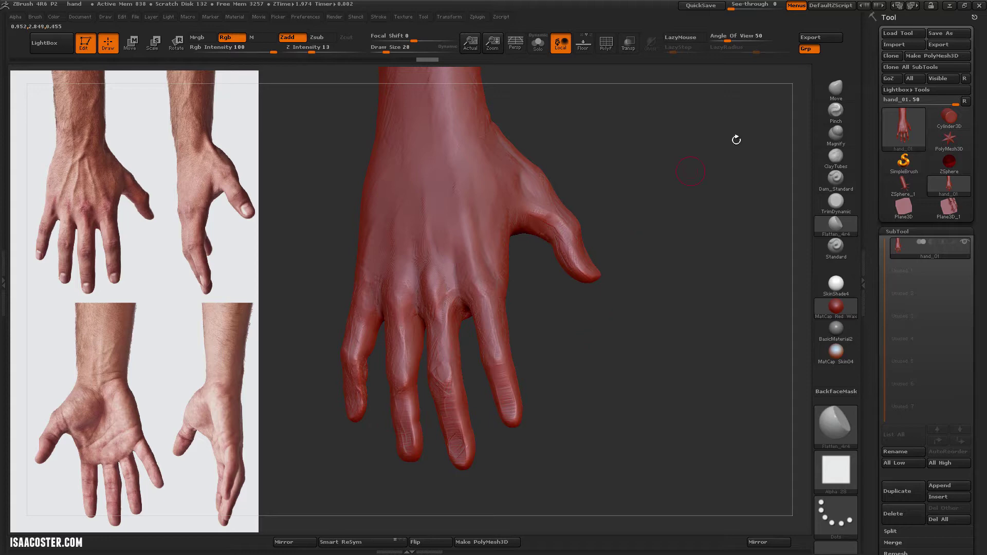
# Step: Lower the subdivision level, switch to the Move brush and hide the middle finger
pyautogui.press('b')
pyautogui.press('m')
pyautogui.press('v')
pyautogui.hotkey('shift', 'd')
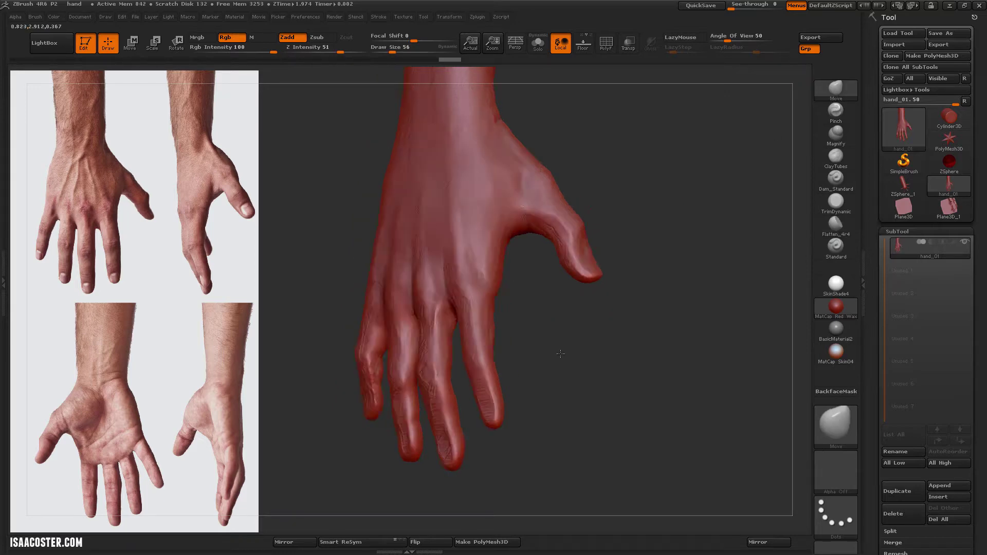
pyautogui.moveTo(560, 354)
pyautogui.mouseDown()
pyautogui.moveTo(673, 411)
pyautogui.moveTo(518, 392)
pyautogui.mouseUp()
pyautogui.keyDown('ctrl'); pyautogui.keyDown('shift'); pyautogui.click(514, 386); pyautogui.keyUp('shift'); pyautogui.keyUp('ctrl')
pyautogui.keyDown('ctrl'); pyautogui.keyDown('shift'); pyautogui.click(509, 378); pyautogui.keyUp('shift'); pyautogui.keyUp('ctrl')
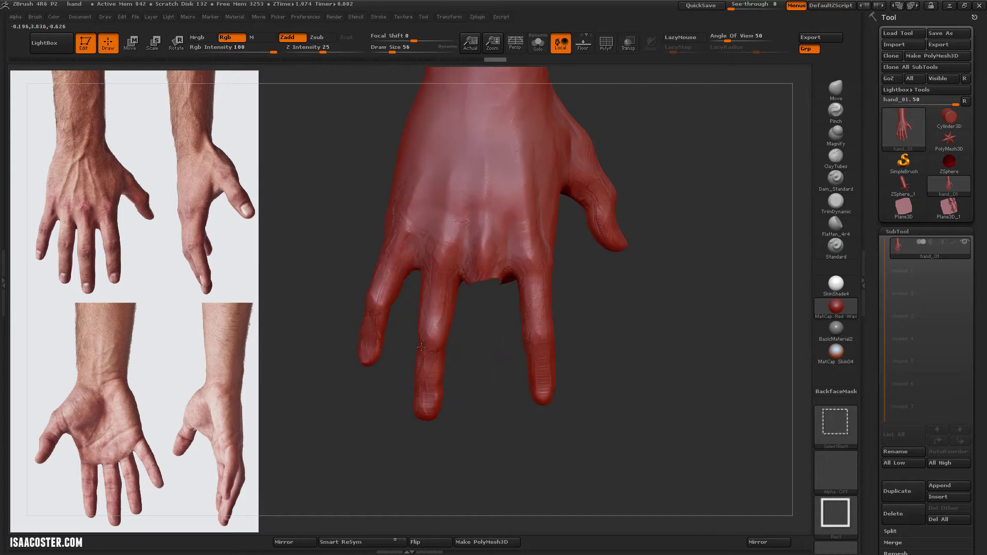
# Step: Reshape the index finger's base and knuckle profile from the side using the Move brush at draw sizes 101 and 72
pyautogui.moveTo(420, 347)
pyautogui.mouseDown()
pyautogui.moveTo(473, 407)
pyautogui.moveTo(583, 364)
pyautogui.moveTo(592, 371)
pyautogui.moveTo(566, 350)
pyautogui.mouseUp()
pyautogui.moveTo(447, 226); pyautogui.dragTo(436, 252)
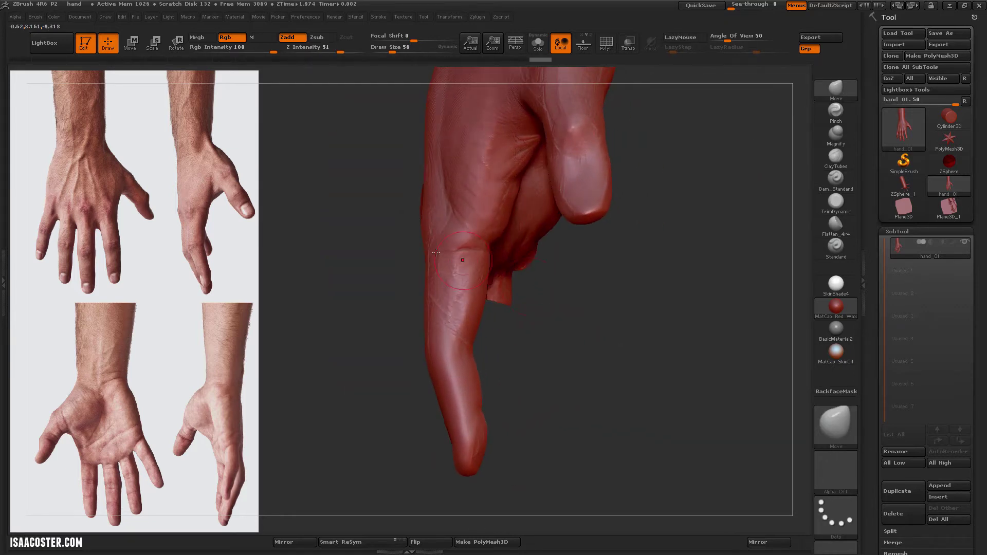
pyautogui.write('s101')
pyautogui.press('Return')
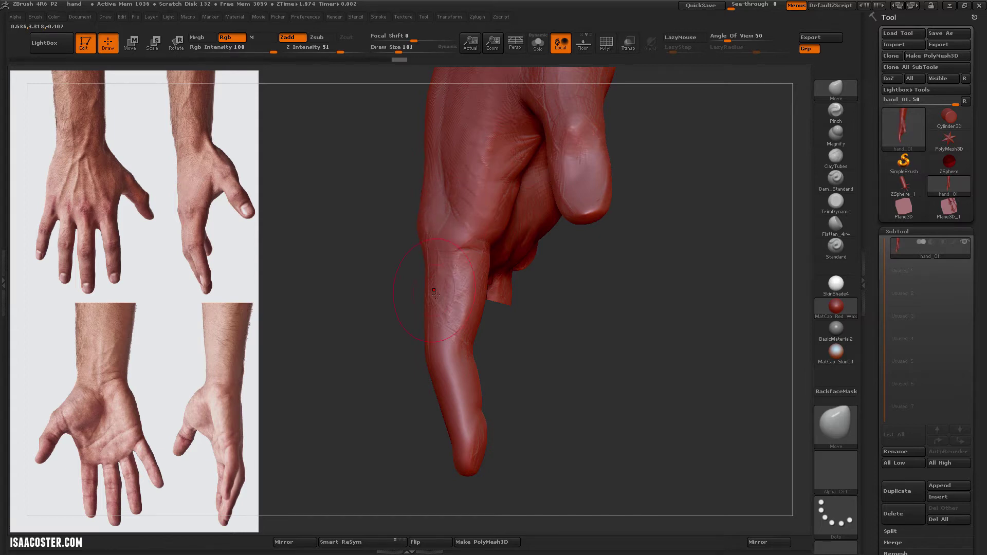
pyautogui.moveTo(428, 330); pyautogui.dragTo(425, 331)
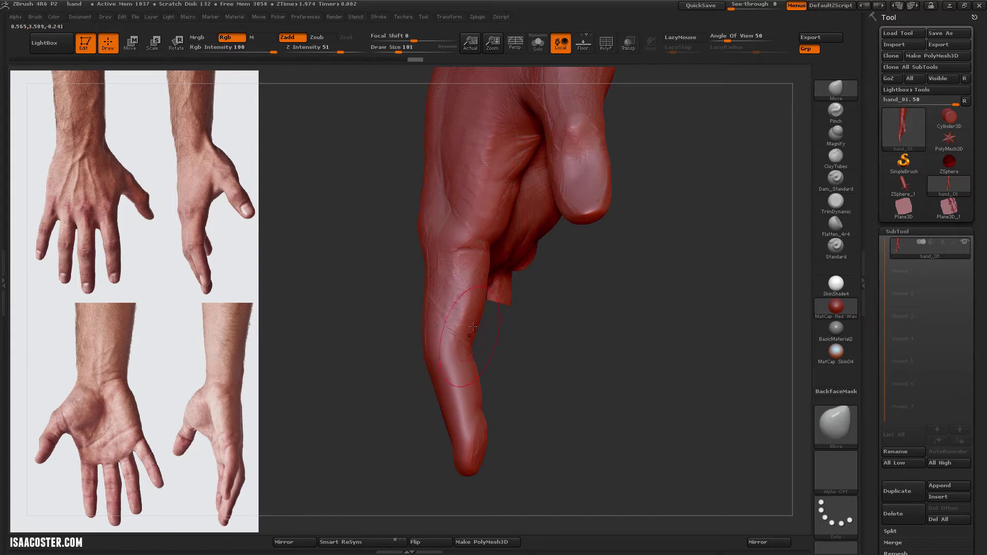
pyautogui.press('[')
pyautogui.press('[')
pyautogui.moveTo(434, 264); pyautogui.dragTo(395, 251)
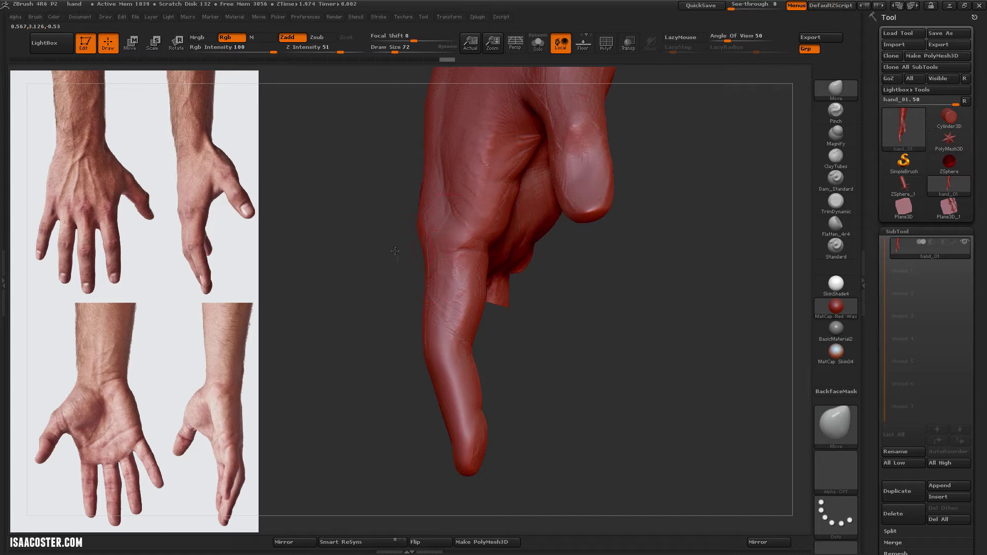
pyautogui.moveTo(549, 327); pyautogui.dragTo(600, 335)
# Step: Carve soft grooves between the thumb and index finger using Dam_Standard with Z Intensity 14 and LazyRadius 23
pyautogui.press('b')
pyautogui.press('d')
pyautogui.press('s')
pyautogui.moveTo(694, 286); pyautogui.dragTo(601, 288)
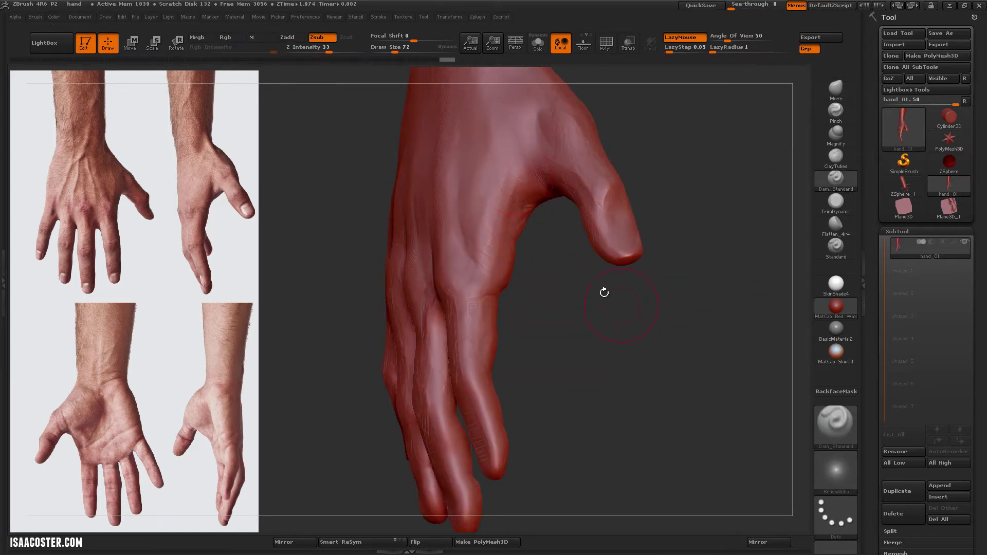
pyautogui.moveTo(328, 52); pyautogui.dragTo(306, 52)
pyautogui.moveTo(713, 52); pyautogui.dragTo(751, 52)
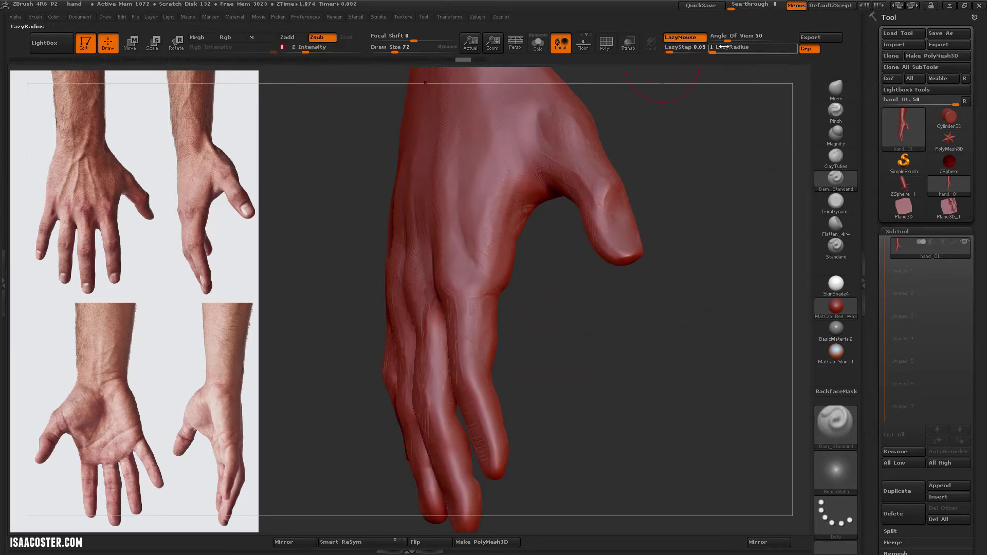
pyautogui.moveTo(306, 52); pyautogui.dragTo(313, 52)
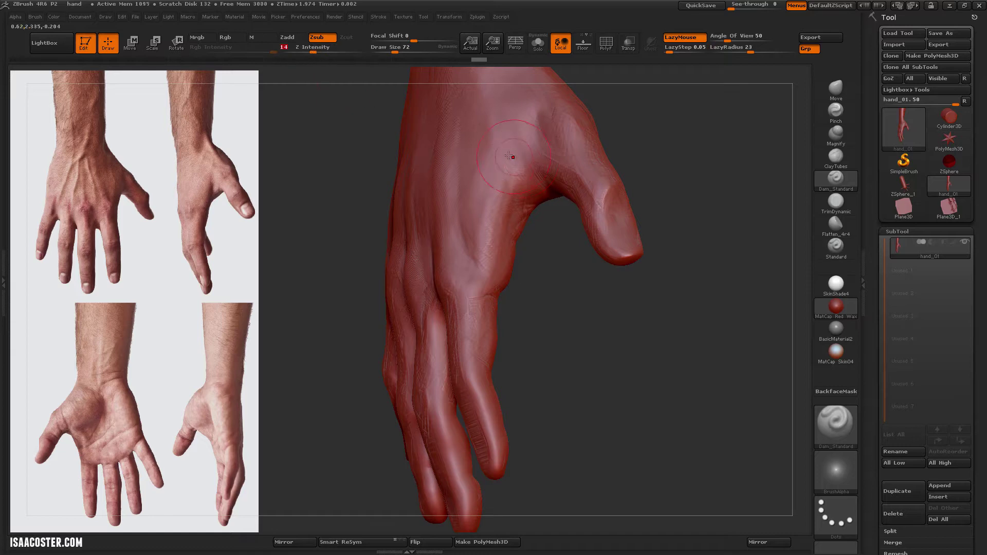
pyautogui.moveTo(532, 248); pyautogui.dragTo(538, 252)
pyautogui.moveTo(509, 169); pyautogui.dragTo(522, 136)
pyautogui.moveTo(552, 237)
pyautogui.mouseDown()
pyautogui.moveTo(565, 242)
pyautogui.moveTo(499, 161)
pyautogui.mouseUp()
# Step: Build up the index knuckle's side, thumb web and adjoining palm using ClayTubes with Z Intensity 19 at draw size 59
pyautogui.moveTo(571, 329)
pyautogui.mouseDown()
pyautogui.moveTo(584, 342)
pyautogui.moveTo(594, 320)
pyautogui.moveTo(793, 214)
pyautogui.mouseUp()
pyautogui.click(835, 203)
pyautogui.click(836, 157)
pyautogui.moveTo(678, 288); pyautogui.dragTo(607, 241)
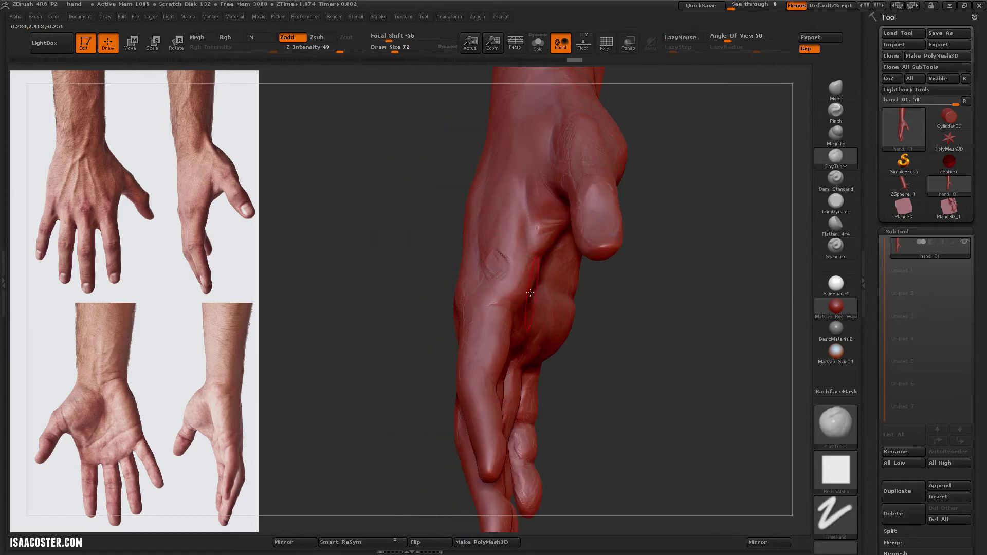
pyautogui.moveTo(319, 50); pyautogui.dragTo(317, 50)
pyautogui.moveTo(520, 263)
pyautogui.mouseDown()
pyautogui.moveTo(595, 335)
pyautogui.moveTo(511, 296)
pyautogui.moveTo(464, 230)
pyautogui.moveTo(508, 266)
pyautogui.moveTo(519, 249)
pyautogui.mouseUp()
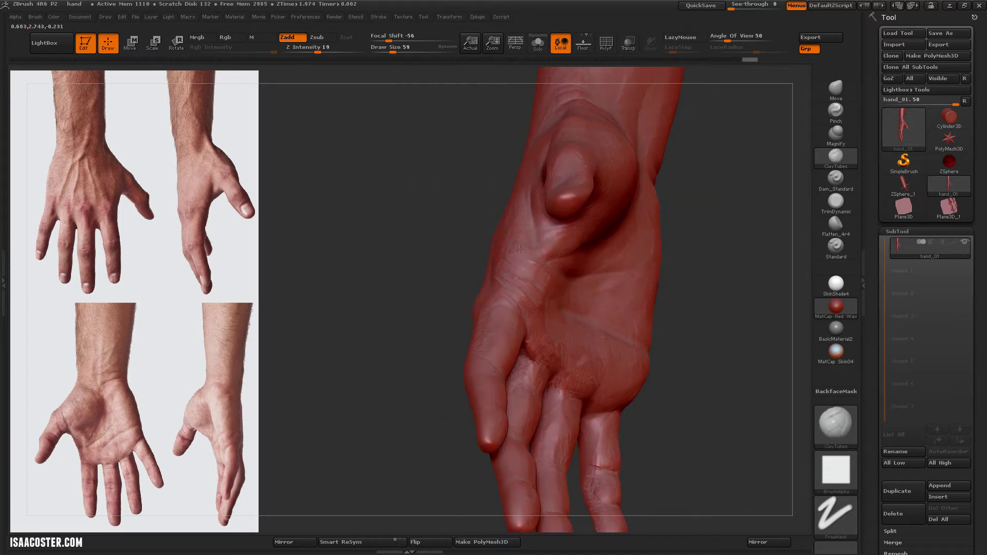
pyautogui.moveTo(580, 310); pyautogui.dragTo(488, 298)
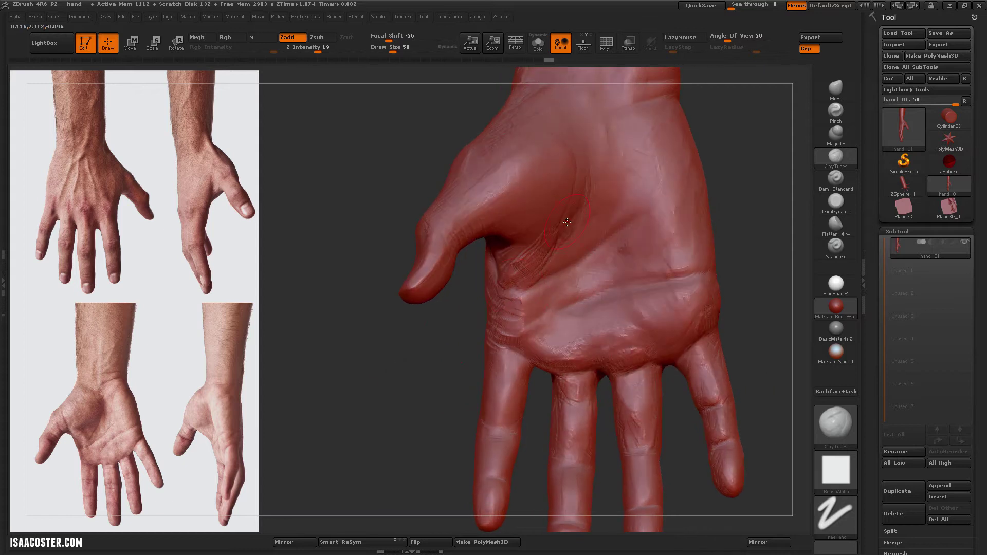
pyautogui.moveTo(563, 194)
pyautogui.mouseDown()
pyautogui.moveTo(545, 213)
pyautogui.moveTo(509, 216)
pyautogui.mouseUp()
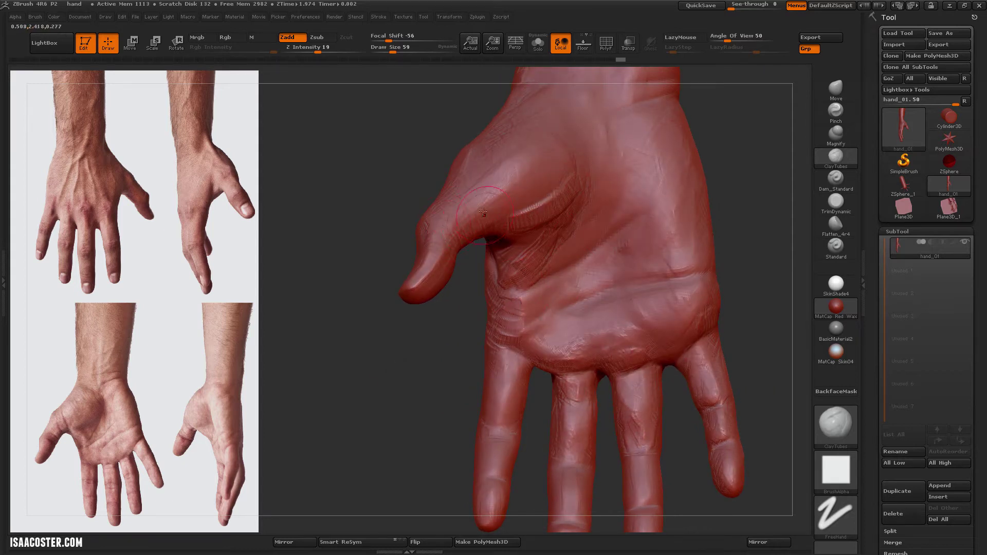
# Step: Add clay volume along the thumb at draw size 30 and over the thumb web at draw size 53
pyautogui.moveTo(419, 173)
pyautogui.mouseDown()
pyautogui.moveTo(414, 249)
pyautogui.moveTo(360, 273)
pyautogui.mouseUp()
pyautogui.press('[')
pyautogui.press('[')
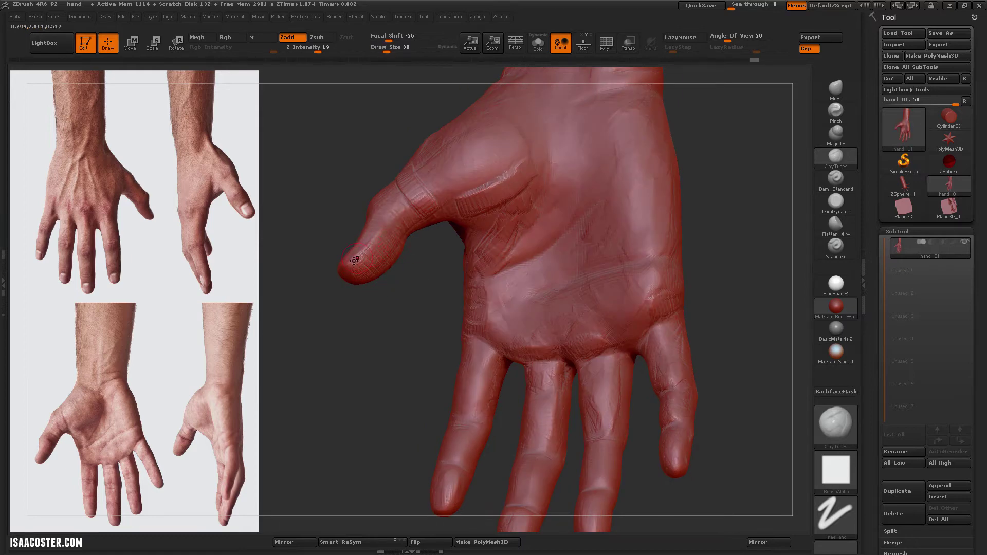
pyautogui.moveTo(377, 234)
pyautogui.mouseDown()
pyautogui.moveTo(433, 308)
pyautogui.moveTo(455, 190)
pyautogui.moveTo(491, 169)
pyautogui.moveTo(519, 169)
pyautogui.moveTo(523, 223)
pyautogui.mouseUp()
pyautogui.press(']')
pyautogui.press(']')
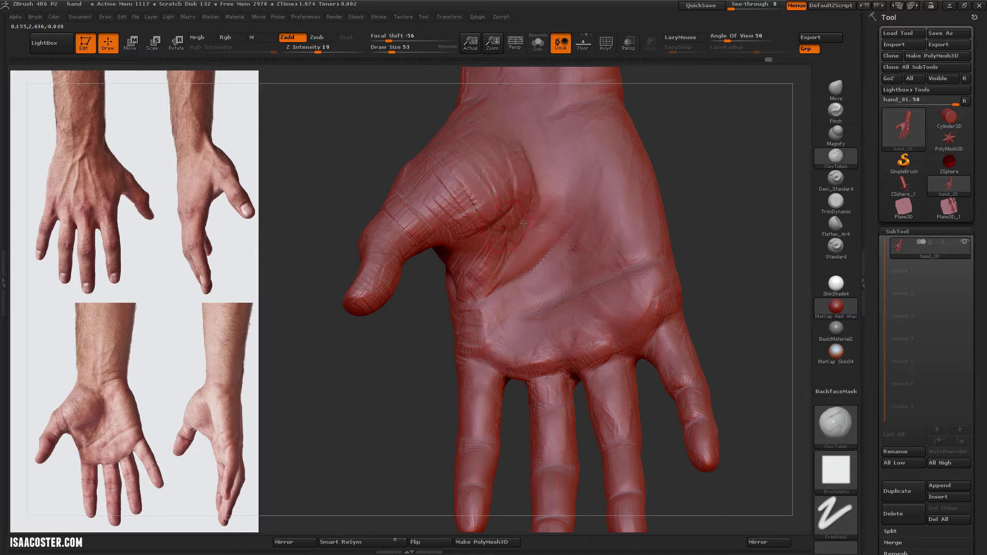
pyautogui.moveTo(694, 197); pyautogui.dragTo(720, 211)
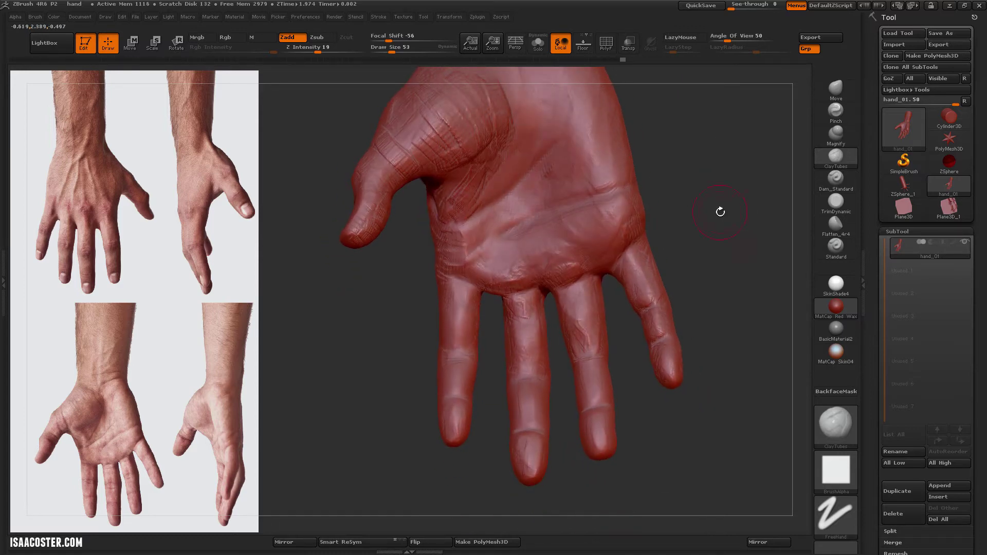
# Step: Build up the palm-side pads of the index finger using ClayTubes at draw size 32
pyautogui.press('s')
pyautogui.moveTo(463, 316)
pyautogui.mouseDown()
pyautogui.moveTo(456, 347)
pyautogui.moveTo(457, 324)
pyautogui.moveTo(457, 339)
pyautogui.mouseUp()
pyautogui.keyDown('alt'); pyautogui.moveTo(414, 364); pyautogui.dragTo(456, 342); pyautogui.keyUp('alt')
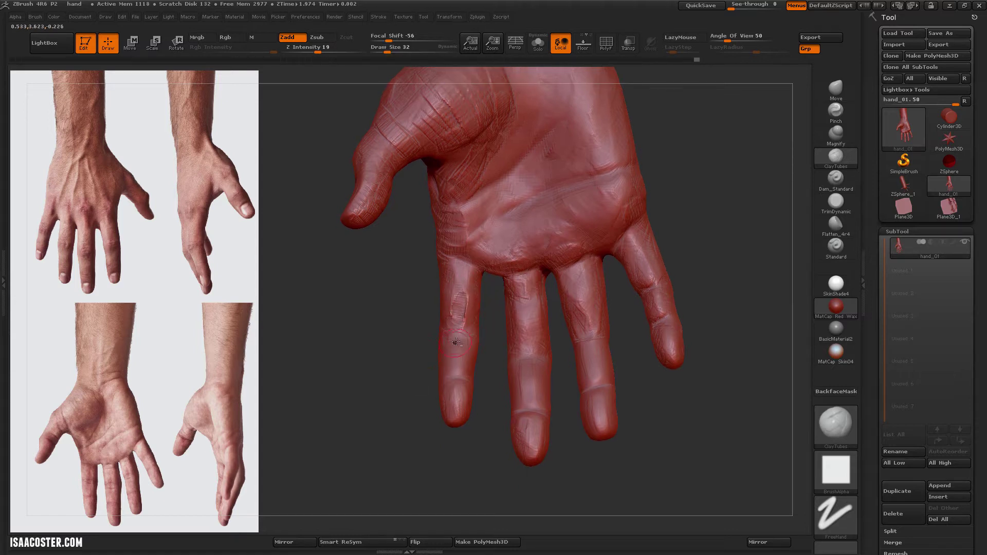
# Step: Flatten the clay strokes on the index finger, thumb web and thumb pad with the Flatten brush, increasing the draw size to 39
pyautogui.press('b')
pyautogui.press('f')
pyautogui.press('l')
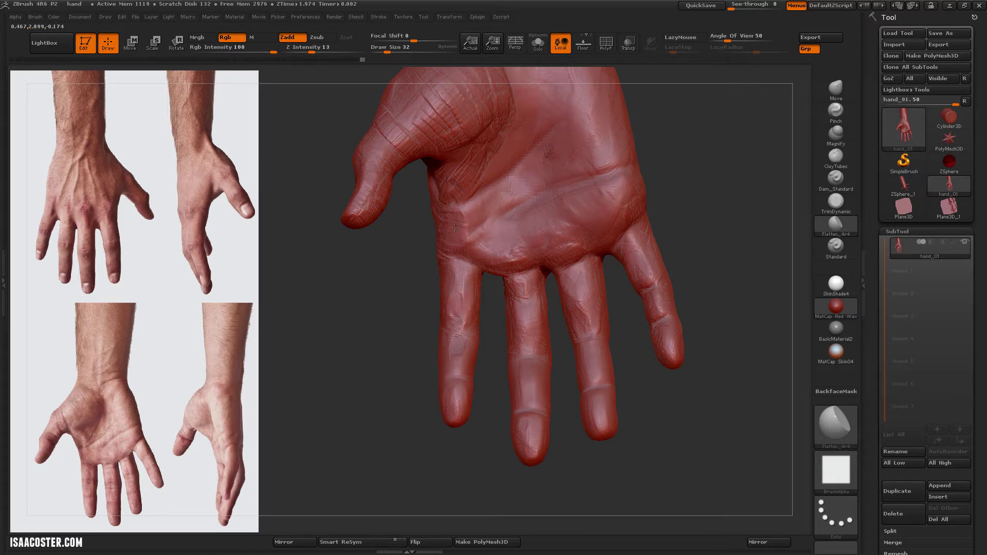
pyautogui.keyDown('alt'); pyautogui.moveTo(460, 190); pyautogui.dragTo(444, 250); pyautogui.keyUp('alt')
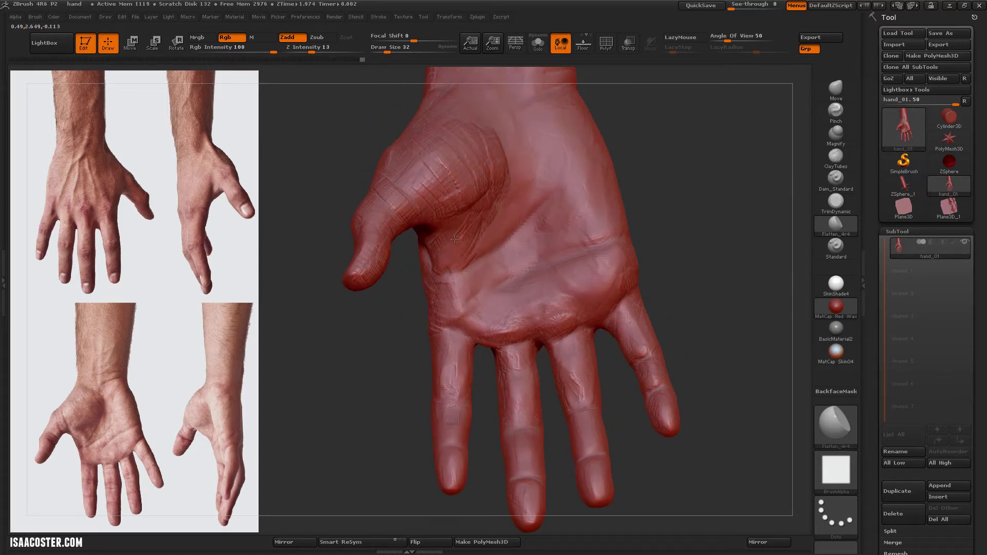
pyautogui.press('s')
pyautogui.moveTo(493, 190); pyautogui.dragTo(506, 190)
pyautogui.moveTo(407, 237); pyautogui.dragTo(410, 259)
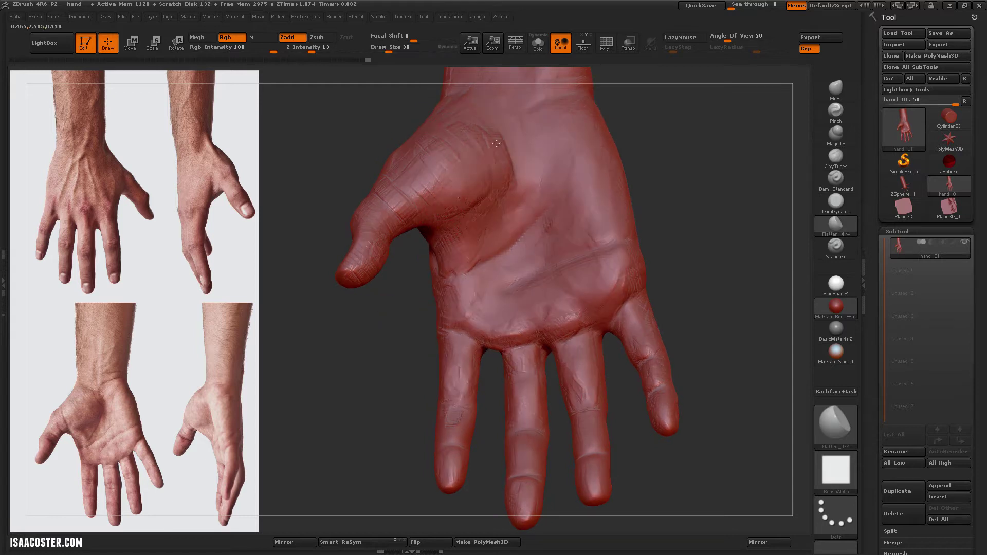
pyautogui.moveTo(689, 216)
pyautogui.mouseDown()
pyautogui.moveTo(712, 220)
pyautogui.moveTo(699, 221)
pyautogui.mouseUp()
pyautogui.keyDown('alt'); pyautogui.moveTo(394, 337); pyautogui.dragTo(420, 340); pyautogui.keyUp('alt')
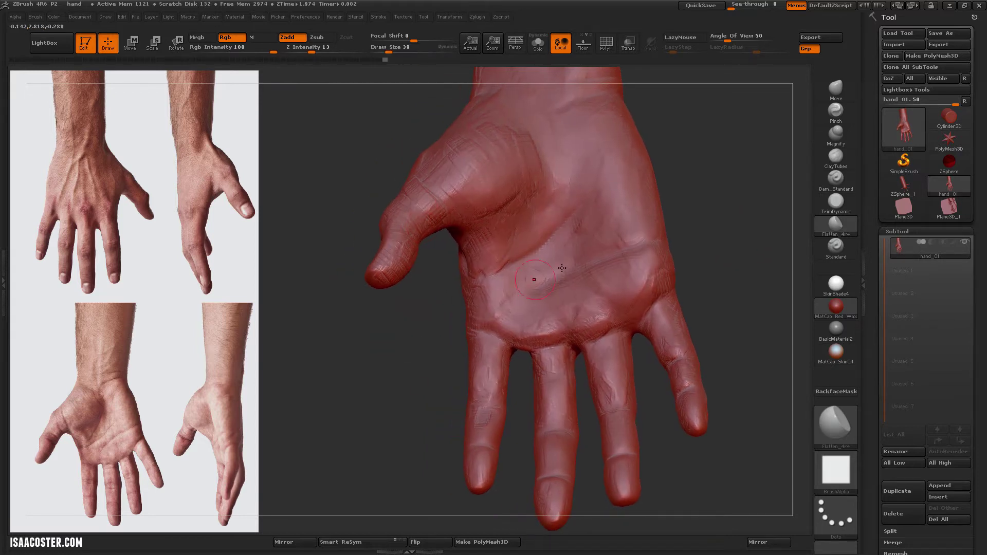
# Step: Adjust the thumb web's edge with the Move brush and flatten the thumb, palm and fingers using the Flatten brush at draw size 35
pyautogui.click(836, 89)
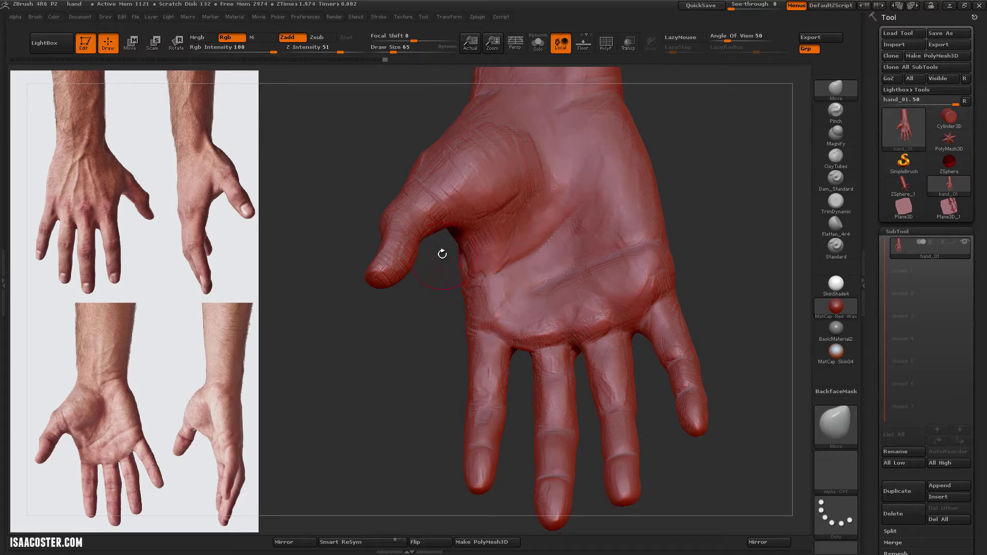
pyautogui.moveTo(434, 254)
pyautogui.mouseDown()
pyautogui.moveTo(522, 240)
pyautogui.moveTo(522, 339)
pyautogui.moveTo(452, 386)
pyautogui.moveTo(479, 297)
pyautogui.mouseUp()
pyautogui.click(837, 226)
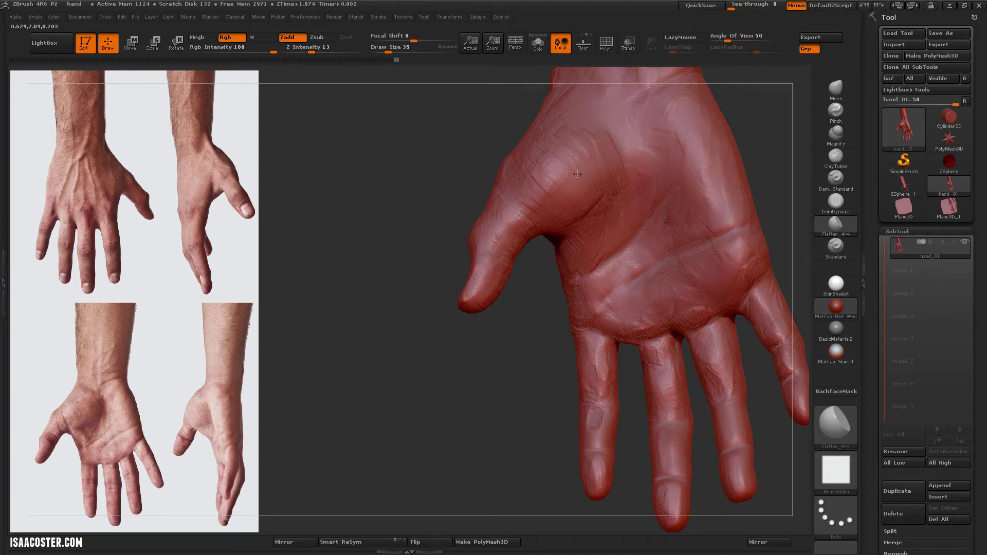
pyautogui.moveTo(529, 127); pyautogui.dragTo(493, 284)
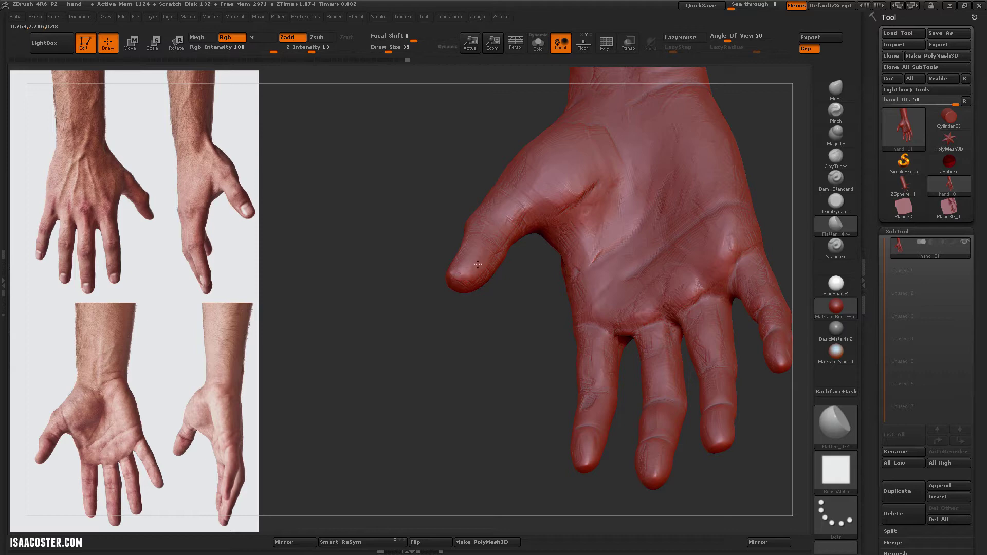
pyautogui.moveTo(556, 214)
pyautogui.mouseDown()
pyautogui.moveTo(538, 356)
pyautogui.moveTo(634, 209)
pyautogui.moveTo(552, 260)
pyautogui.mouseUp()
pyautogui.moveTo(643, 216); pyautogui.dragTo(416, 317)
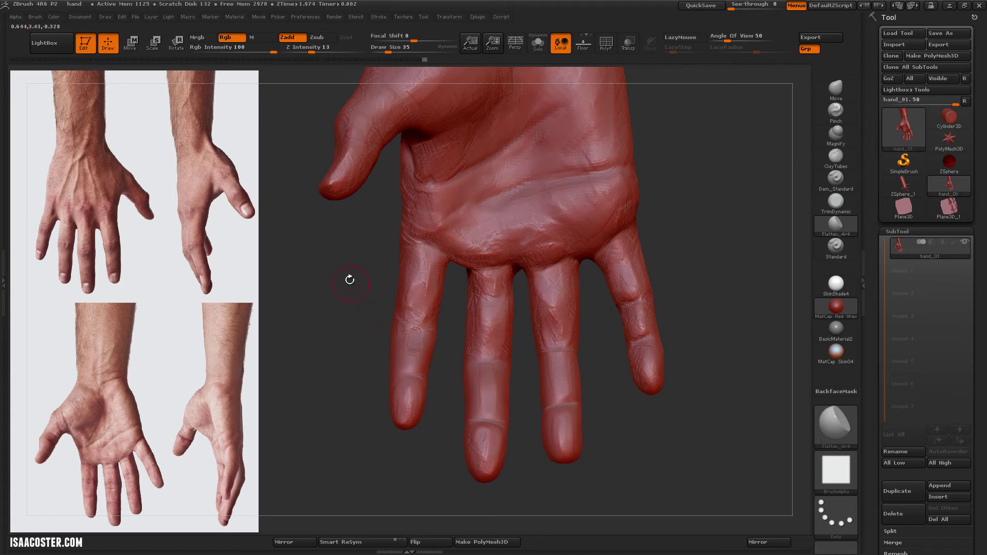
pyautogui.moveTo(349, 279); pyautogui.dragTo(379, 322)
# Step: Build up the thumb web and the folds around the palm creases with ClayTubes, and soften them with the Flatten brush
pyautogui.click(836, 160)
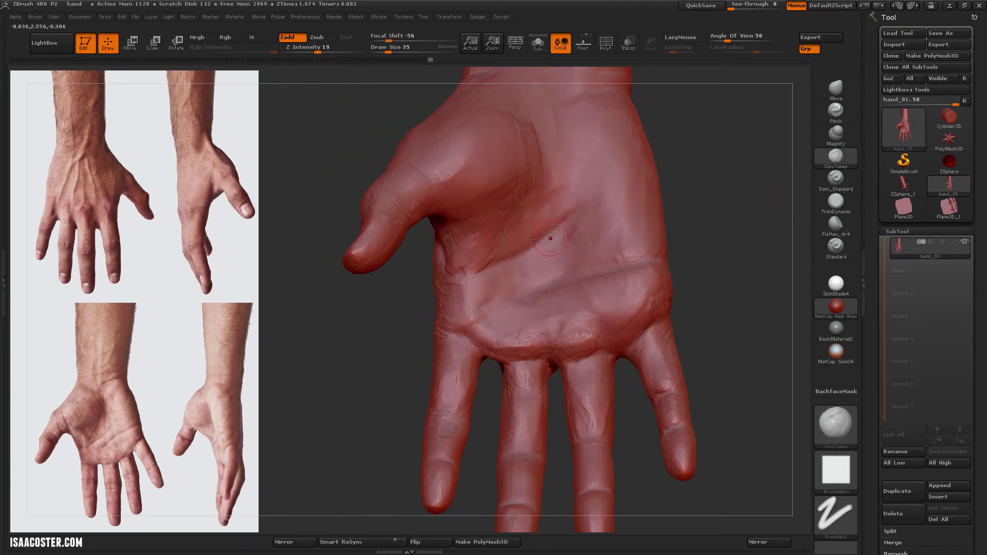
pyautogui.moveTo(484, 225)
pyautogui.mouseDown()
pyautogui.moveTo(478, 262)
pyautogui.moveTo(491, 234)
pyautogui.moveTo(473, 249)
pyautogui.mouseUp()
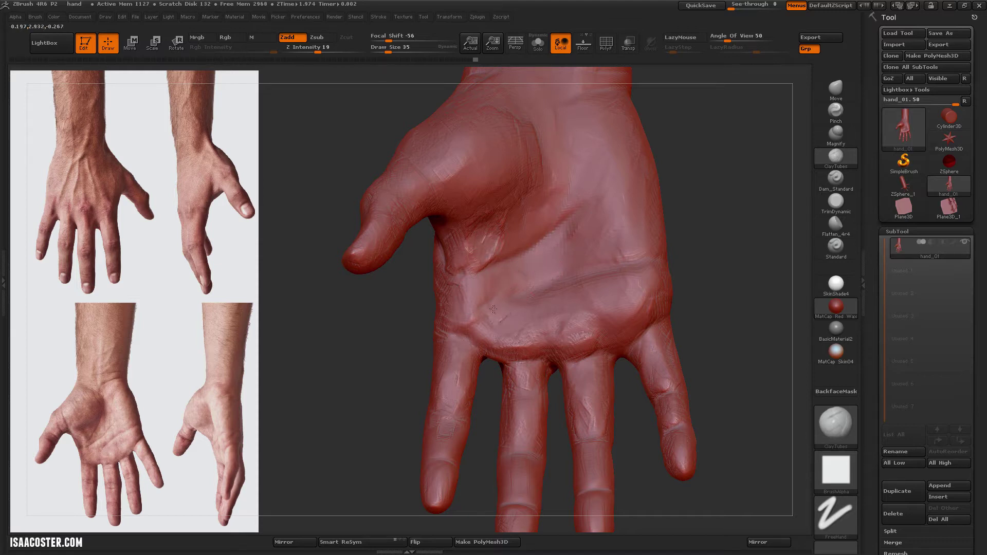
pyautogui.moveTo(491, 295)
pyautogui.mouseDown()
pyautogui.moveTo(487, 332)
pyautogui.moveTo(516, 280)
pyautogui.moveTo(497, 271)
pyautogui.moveTo(542, 250)
pyautogui.moveTo(560, 256)
pyautogui.moveTo(524, 277)
pyautogui.moveTo(575, 252)
pyautogui.moveTo(579, 226)
pyautogui.moveTo(603, 238)
pyautogui.moveTo(606, 214)
pyautogui.moveTo(559, 252)
pyautogui.moveTo(534, 265)
pyautogui.mouseUp()
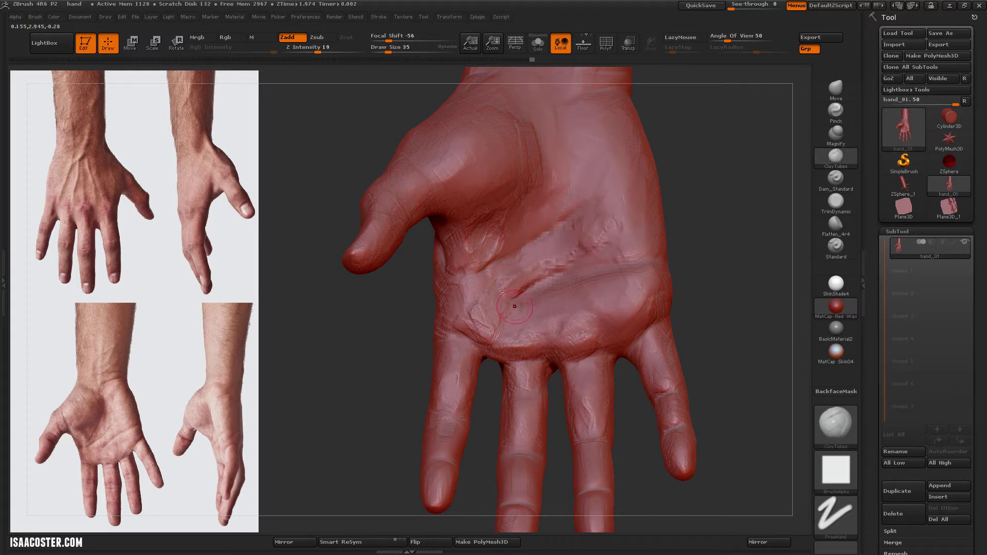
pyautogui.moveTo(710, 186)
pyautogui.mouseDown()
pyautogui.moveTo(730, 171)
pyautogui.moveTo(761, 191)
pyautogui.mouseUp()
pyautogui.click(836, 225)
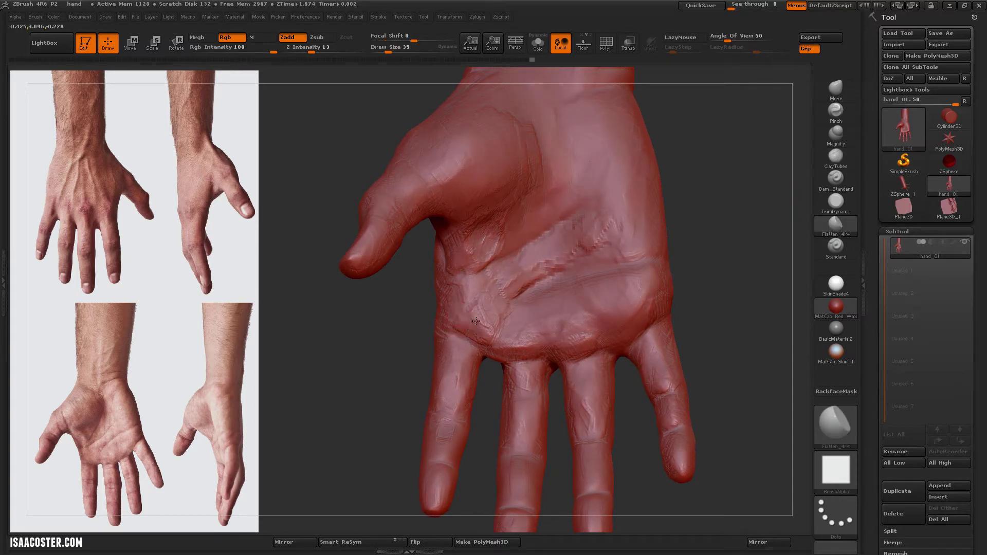
pyautogui.moveTo(475, 321); pyautogui.dragTo(488, 311)
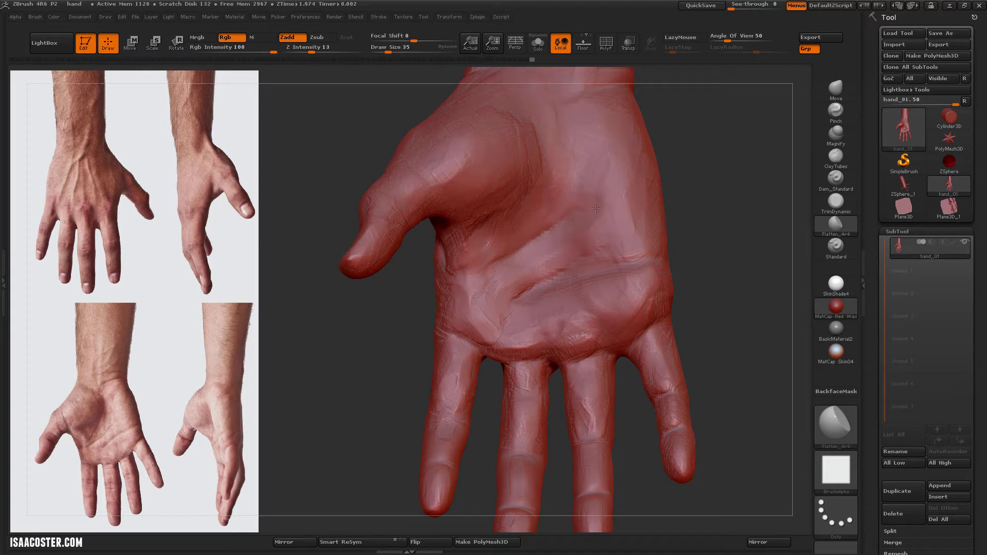
# Step: Carve the palm-side joint creases of the index and middle fingers with the Dam_Standard brush at draw size 35
pyautogui.moveTo(495, 337)
pyautogui.keyDown('alt'); pyautogui.mouseDown()
pyautogui.moveTo(480, 360)
pyautogui.moveTo(467, 350)
pyautogui.mouseUp(); pyautogui.keyUp('alt')
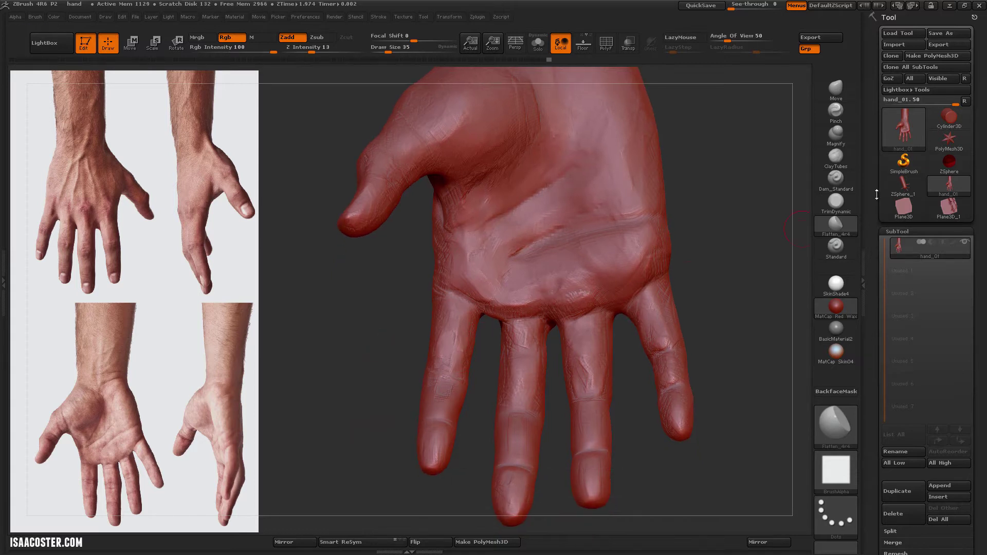
pyautogui.click(835, 181)
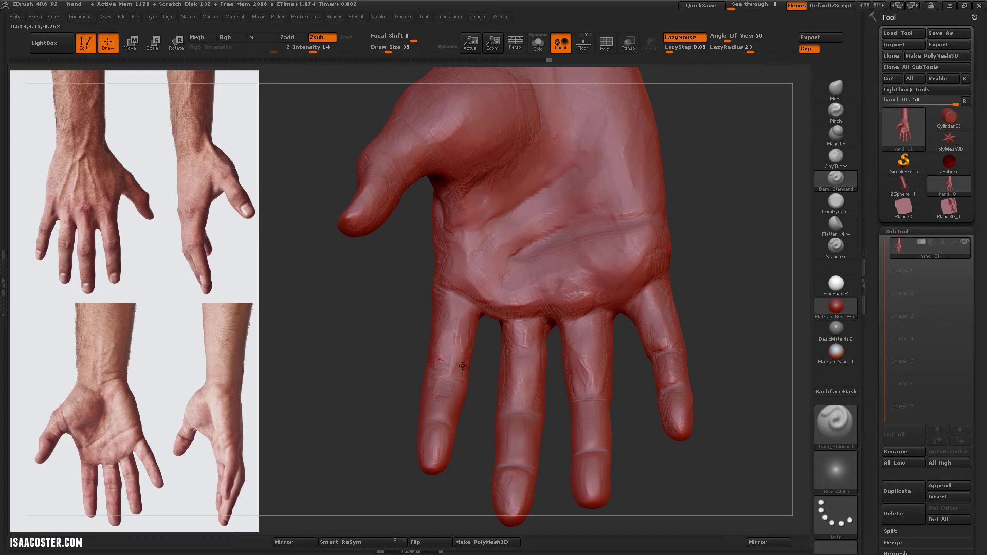
pyautogui.moveTo(462, 365)
pyautogui.mouseDown()
pyautogui.moveTo(427, 355)
pyautogui.moveTo(473, 366)
pyautogui.mouseUp()
pyautogui.moveTo(478, 411); pyautogui.dragTo(538, 457)
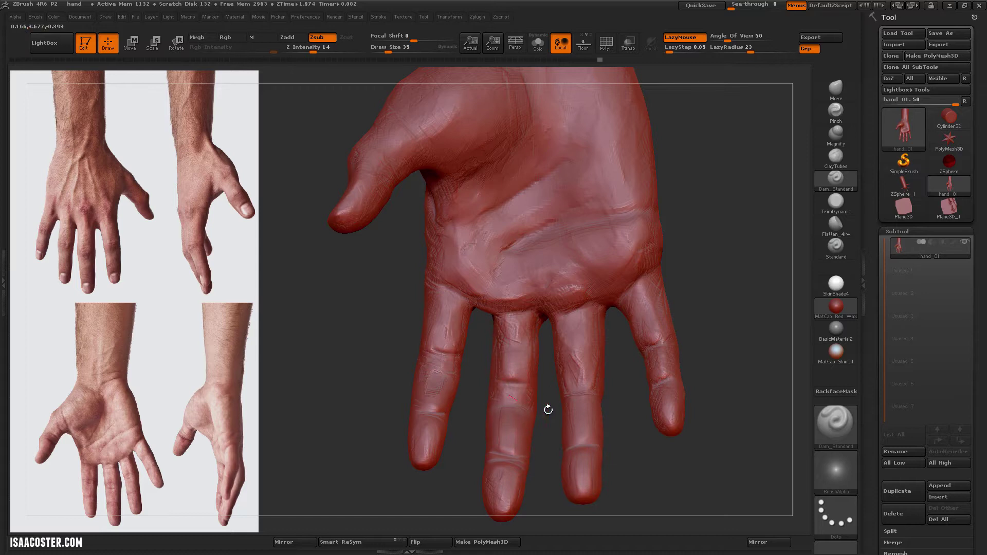
# Step: Flatten the palm side of the little and ring fingers with the Flatten brush at draw size 35
pyautogui.press('b')
pyautogui.press('f')
pyautogui.press('l')
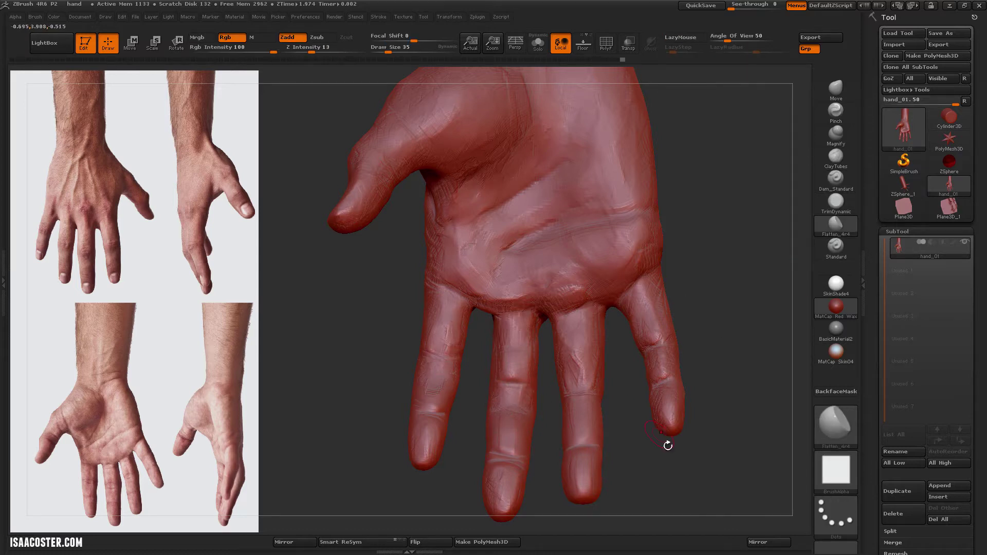
pyautogui.moveTo(668, 445); pyautogui.dragTo(549, 299)
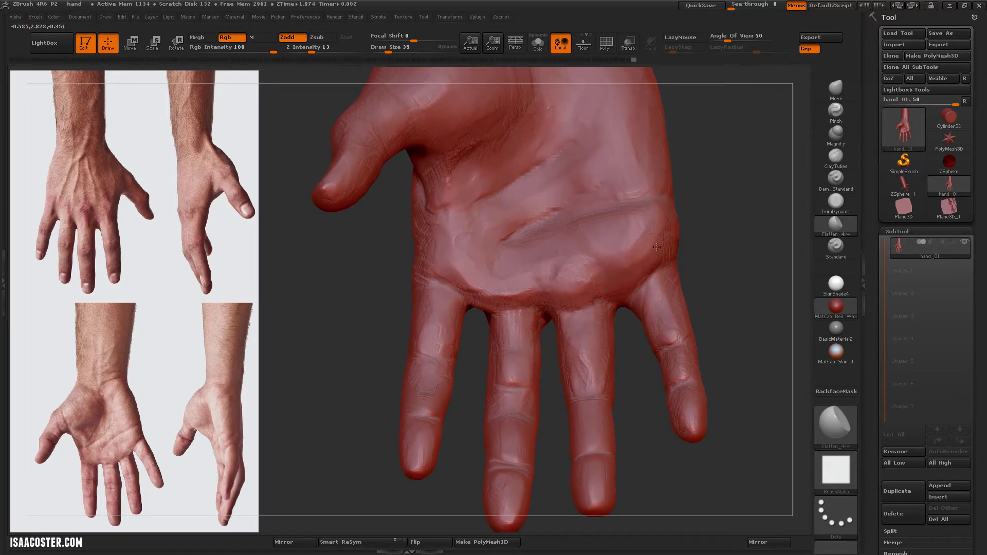
pyautogui.moveTo(638, 391); pyautogui.dragTo(684, 224)
# Step: Drop three subdivision levels, adjust the finger bases with the Move brush at draw size 78, and return to the detailed level
pyautogui.hotkey('shift', 'd')
pyautogui.hotkey('shift', 'd')
pyautogui.hotkey('shift', 'd')
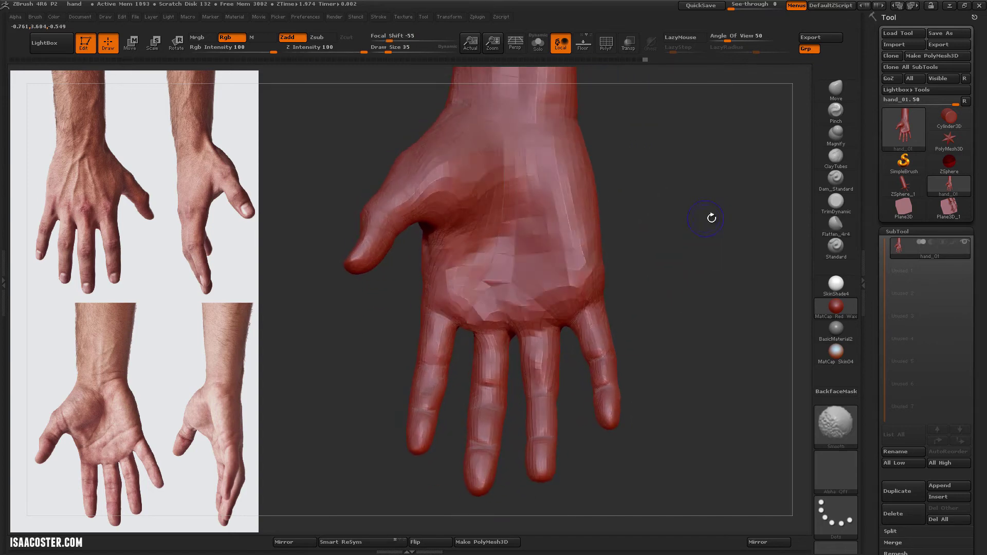
pyautogui.click(836, 89)
pyautogui.press('s')
pyautogui.moveTo(468, 328); pyautogui.dragTo(483, 331)
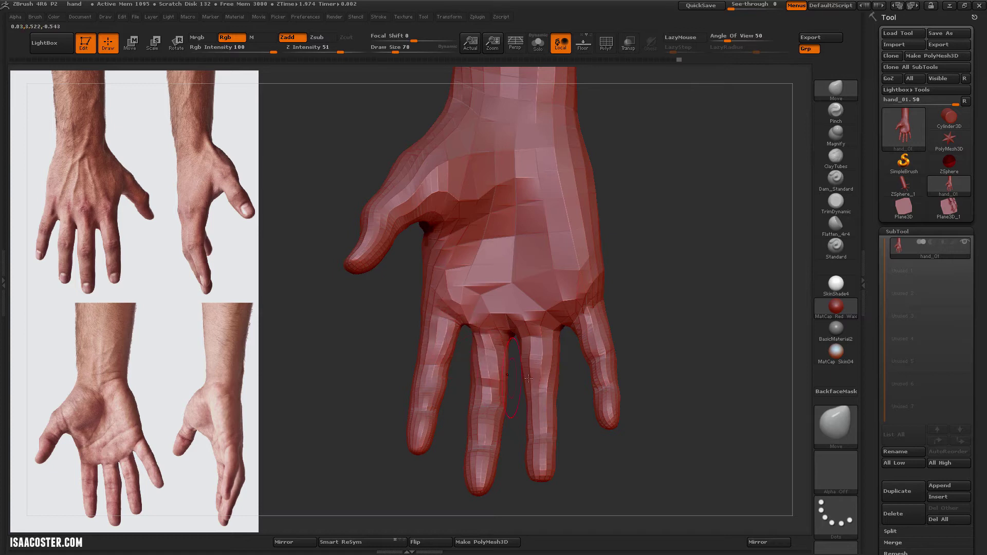
pyautogui.press('d')
pyautogui.press('d')
pyautogui.press('d')
pyautogui.moveTo(619, 441); pyautogui.dragTo(640, 448)
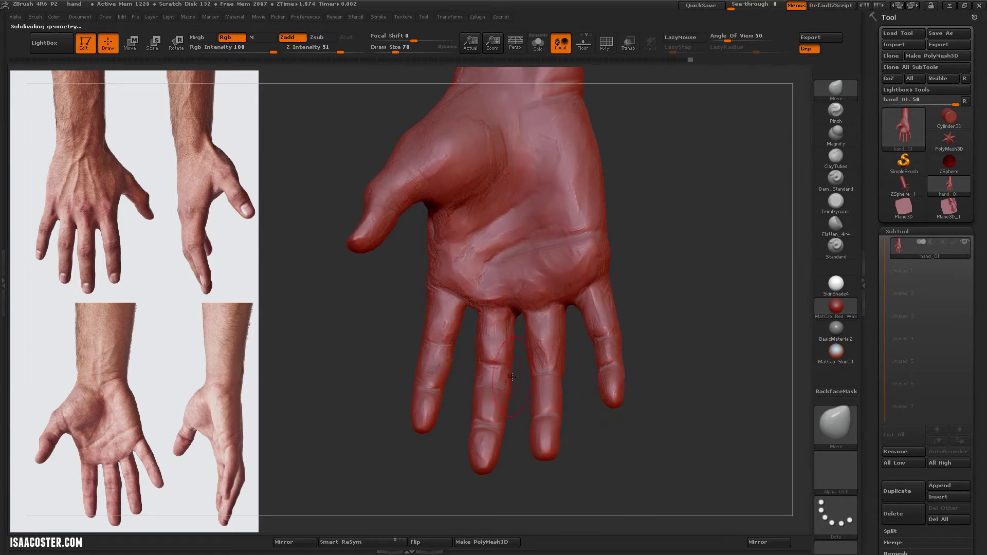
# Step: Mask the ring finger, adjust the base of the neighbouring middle finger with the Move brush, and clear the mask
pyautogui.moveTo(529, 411)
pyautogui.keyDown('ctrl'); pyautogui.mouseDown()
pyautogui.moveTo(550, 494)
pyautogui.moveTo(514, 329)
pyautogui.moveTo(547, 257)
pyautogui.mouseUp(); pyautogui.keyUp('ctrl')
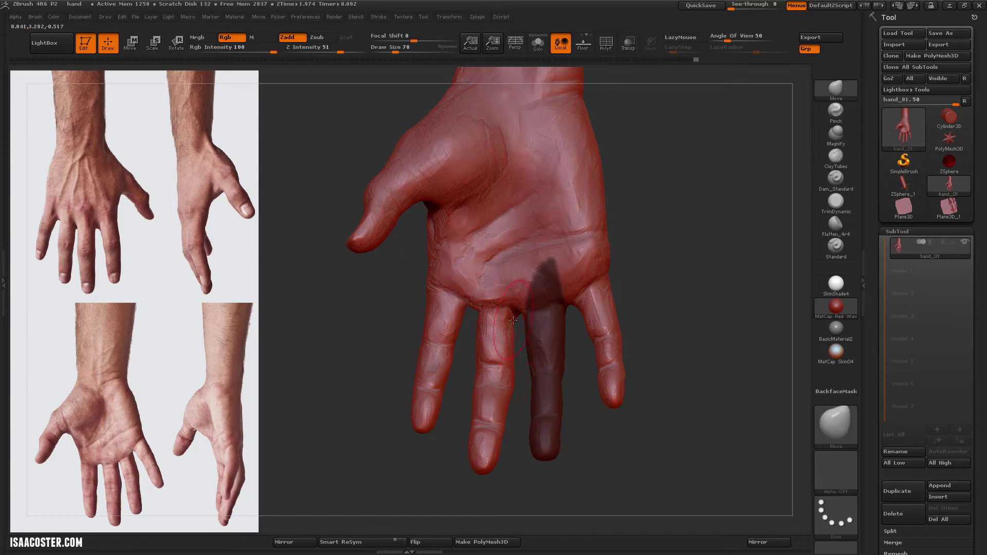
pyautogui.keyDown('ctrl'); pyautogui.moveTo(638, 462); pyautogui.dragTo(622, 441); pyautogui.keyUp('ctrl')
pyautogui.press('s')
pyautogui.click(656, 346)
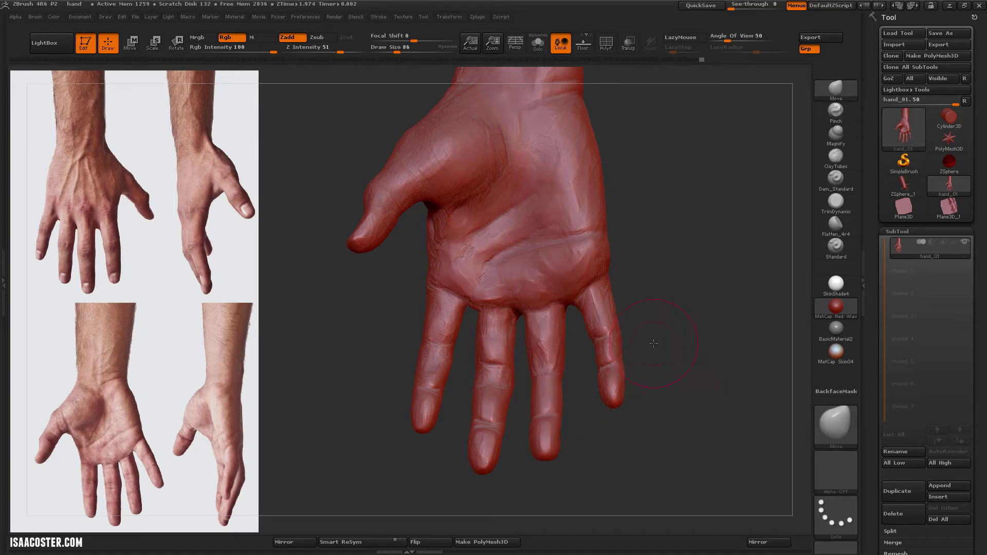
pyautogui.moveTo(657, 345)
pyautogui.keyDown('alt'); pyautogui.mouseDown()
pyautogui.moveTo(615, 410)
pyautogui.moveTo(464, 452)
pyautogui.moveTo(511, 360)
pyautogui.moveTo(465, 418)
pyautogui.moveTo(532, 360)
pyautogui.moveTo(540, 381)
pyautogui.moveTo(540, 353)
pyautogui.moveTo(560, 329)
pyautogui.moveTo(573, 284)
pyautogui.moveTo(560, 296)
pyautogui.moveTo(565, 367)
pyautogui.moveTo(627, 450)
pyautogui.moveTo(598, 478)
pyautogui.moveTo(583, 444)
pyautogui.mouseUp(); pyautogui.keyUp('alt')
# Step: Build up the palm-side finger pads and joint folds with ClayTubes, reducing the draw size to 26
pyautogui.click(835, 162)
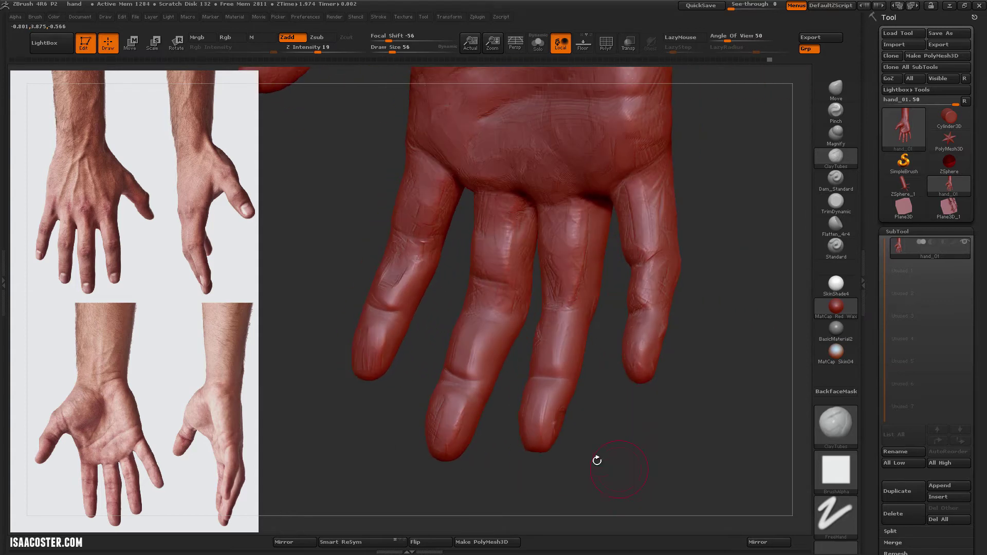
pyautogui.click(836, 88)
pyautogui.moveTo(746, 164)
pyautogui.mouseDown()
pyautogui.moveTo(556, 370)
pyautogui.moveTo(779, 193)
pyautogui.moveTo(642, 267)
pyautogui.moveTo(559, 351)
pyautogui.mouseUp()
pyautogui.click(825, 165)
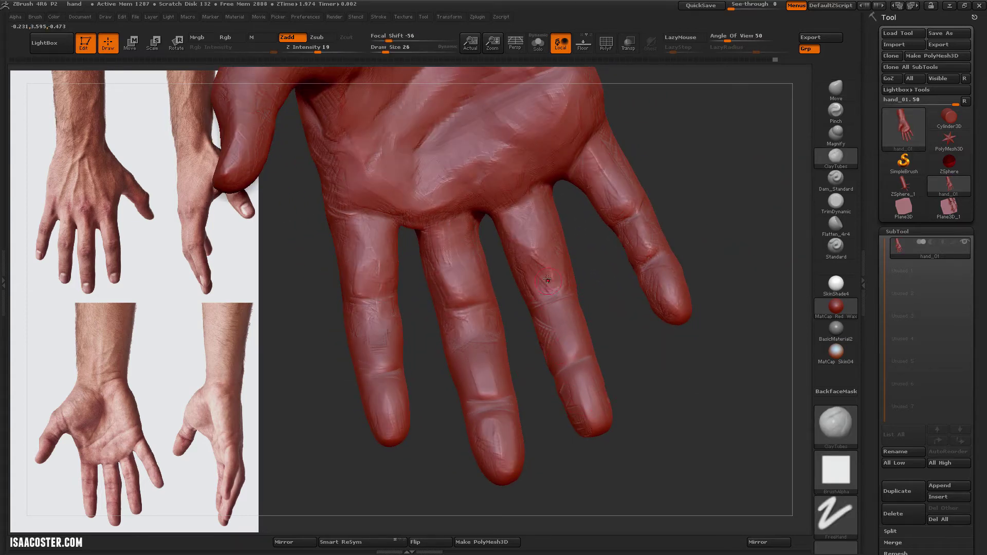
pyautogui.moveTo(558, 317)
pyautogui.mouseDown()
pyautogui.moveTo(694, 452)
pyautogui.moveTo(571, 458)
pyautogui.moveTo(495, 288)
pyautogui.mouseUp()
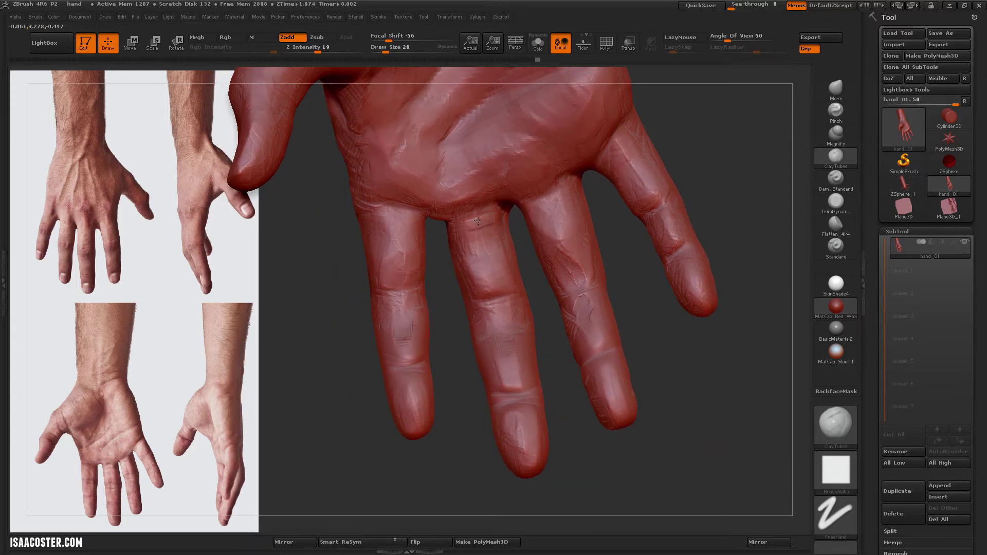
pyautogui.moveTo(552, 194); pyautogui.dragTo(564, 202)
pyautogui.moveTo(393, 302); pyautogui.dragTo(417, 292)
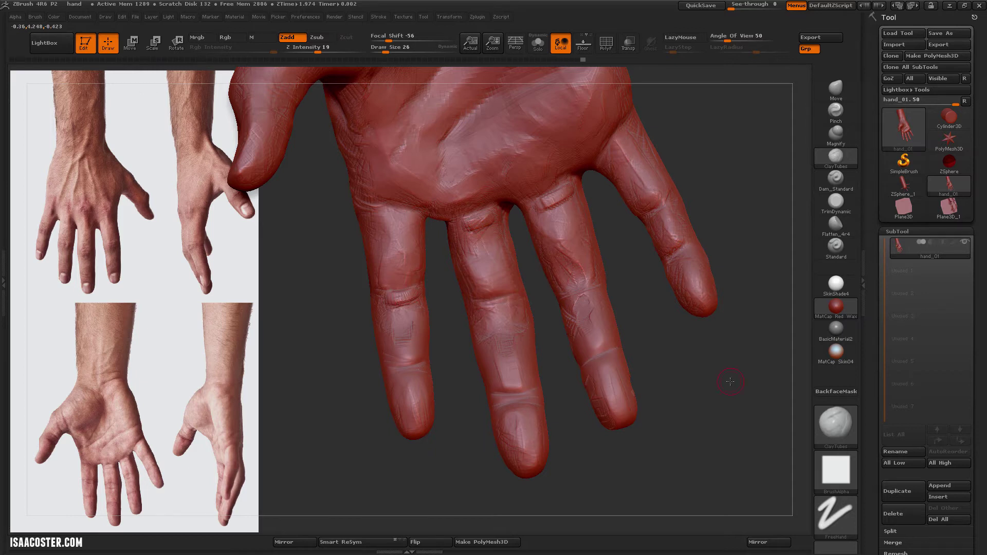
# Step: Raise the mesh's subdivision level and soften the fingers and outer palm with the Flatten brush at draw size 45
pyautogui.moveTo(730, 381); pyautogui.dragTo(691, 205)
pyautogui.hotkey('ctrl', 'd')
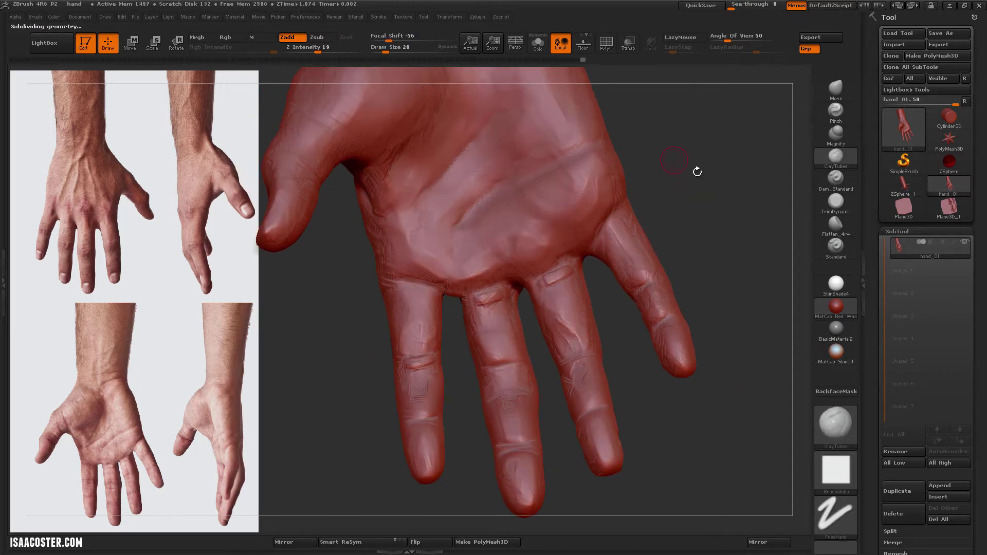
pyautogui.click(836, 226)
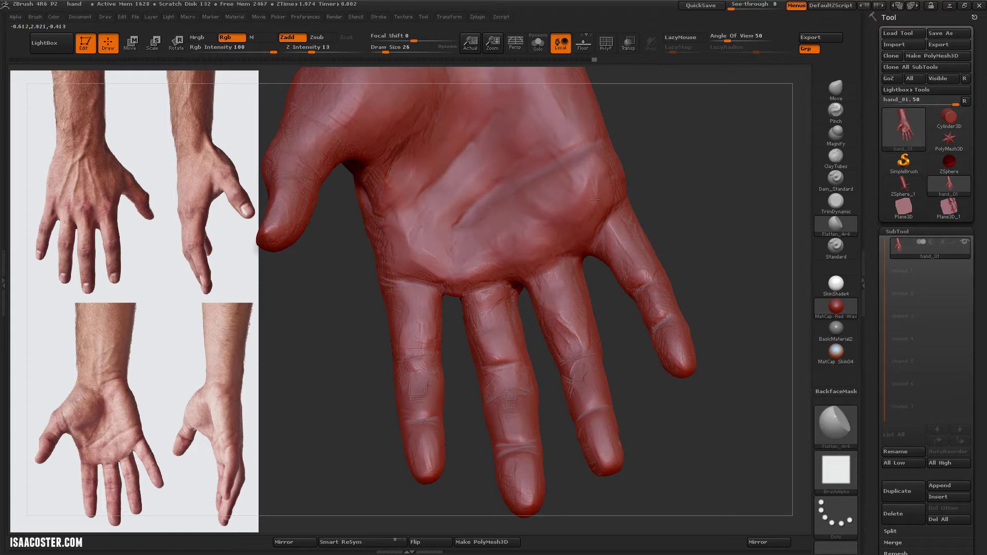
pyautogui.moveTo(572, 176); pyautogui.dragTo(635, 186)
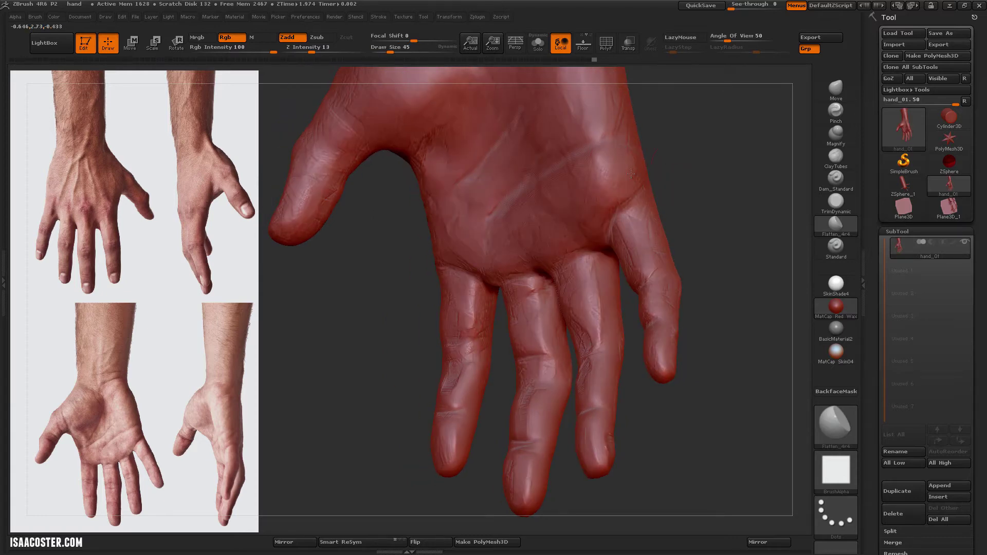
pyautogui.moveTo(631, 175); pyautogui.dragTo(617, 197)
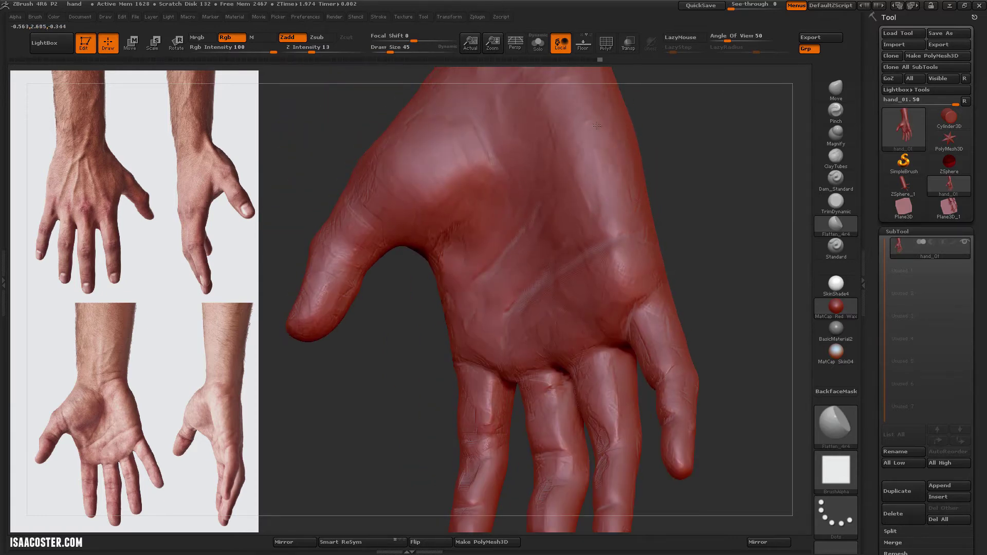
pyautogui.moveTo(597, 125); pyautogui.dragTo(601, 329)
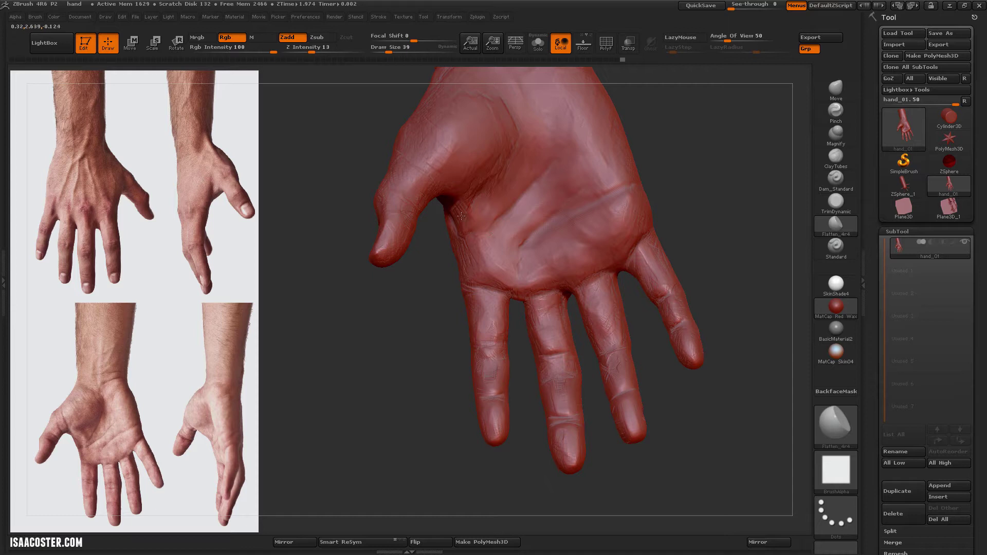
# Step: Adjust the palm's edge between the thumb web and index finger with the Move brush at draw size 39
pyautogui.moveTo(429, 299); pyautogui.dragTo(424, 289)
pyautogui.click(835, 92)
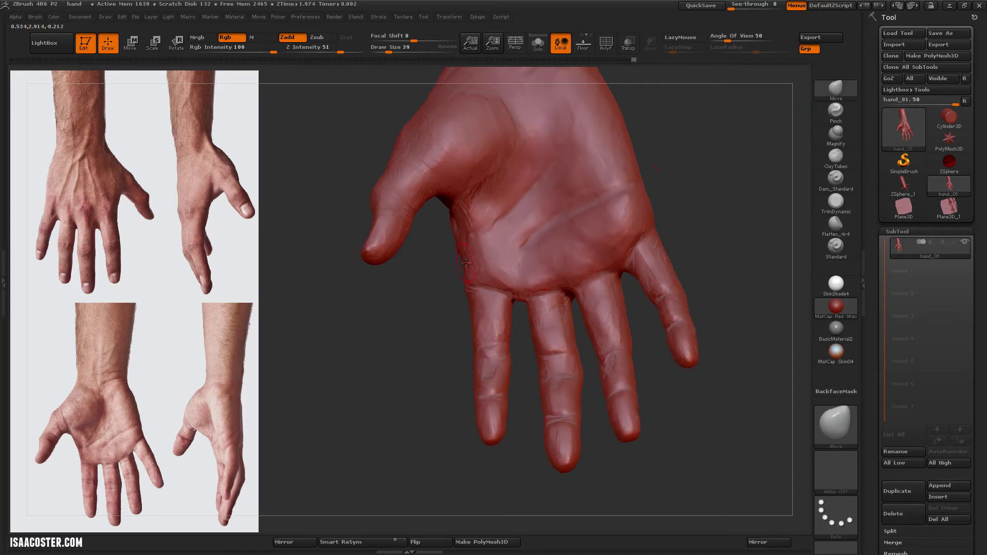
pyautogui.moveTo(458, 266)
pyautogui.mouseDown()
pyautogui.moveTo(681, 339)
pyautogui.moveTo(747, 349)
pyautogui.moveTo(639, 341)
pyautogui.moveTo(663, 334)
pyautogui.mouseUp()
# Step: Flatten the clay strokes on the backs of the fingers and around the knuckles, reducing the Flatten brush's draw size to 30
pyautogui.click(836, 226)
pyautogui.press('s')
pyautogui.moveTo(468, 363)
pyautogui.mouseDown()
pyautogui.moveTo(442, 363)
pyautogui.moveTo(403, 411)
pyautogui.moveTo(396, 457)
pyautogui.mouseUp()
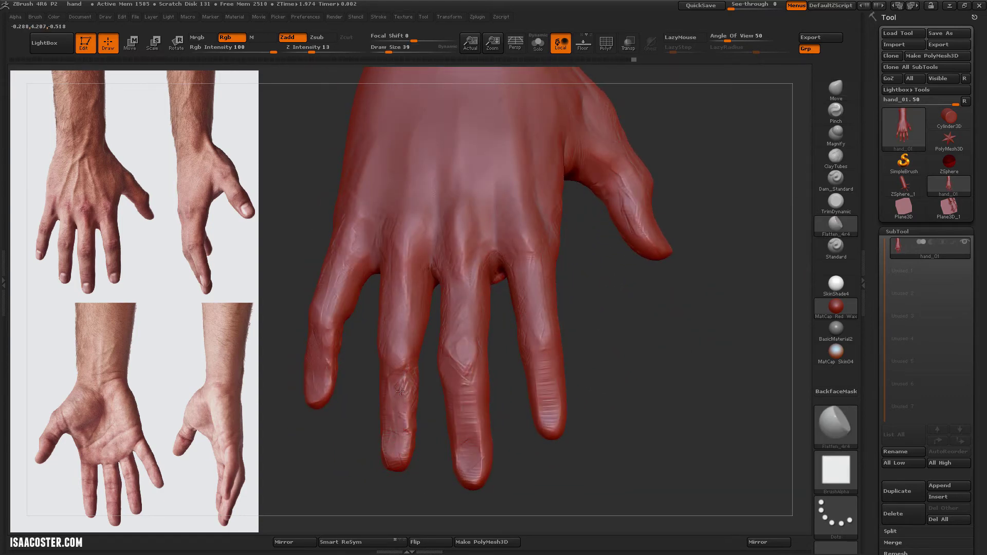
pyautogui.moveTo(440, 505)
pyautogui.mouseDown()
pyautogui.moveTo(413, 368)
pyautogui.moveTo(418, 385)
pyautogui.mouseUp()
pyautogui.press('s')
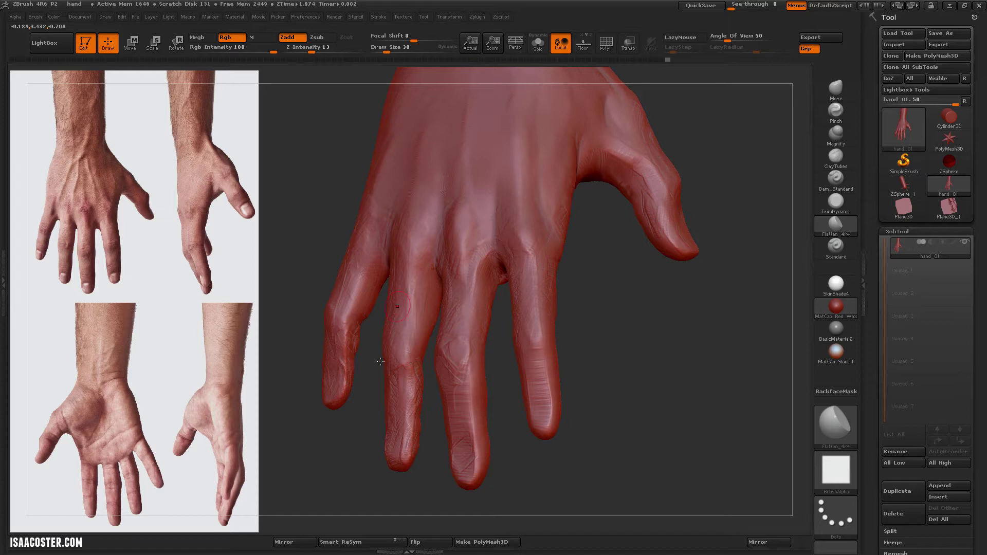
pyautogui.moveTo(346, 341); pyautogui.dragTo(340, 357)
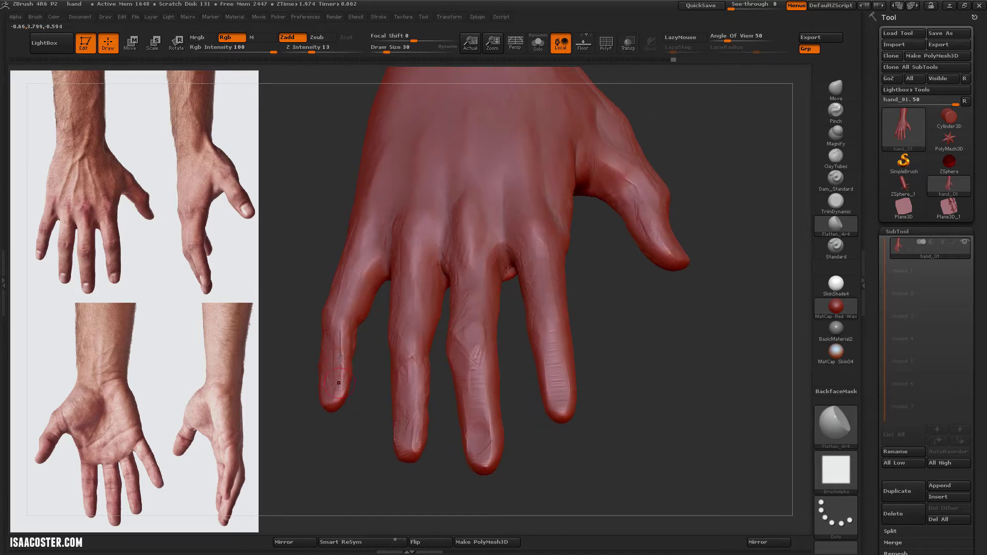
pyautogui.moveTo(467, 340)
pyautogui.mouseDown()
pyautogui.moveTo(451, 355)
pyautogui.moveTo(437, 346)
pyautogui.mouseUp()
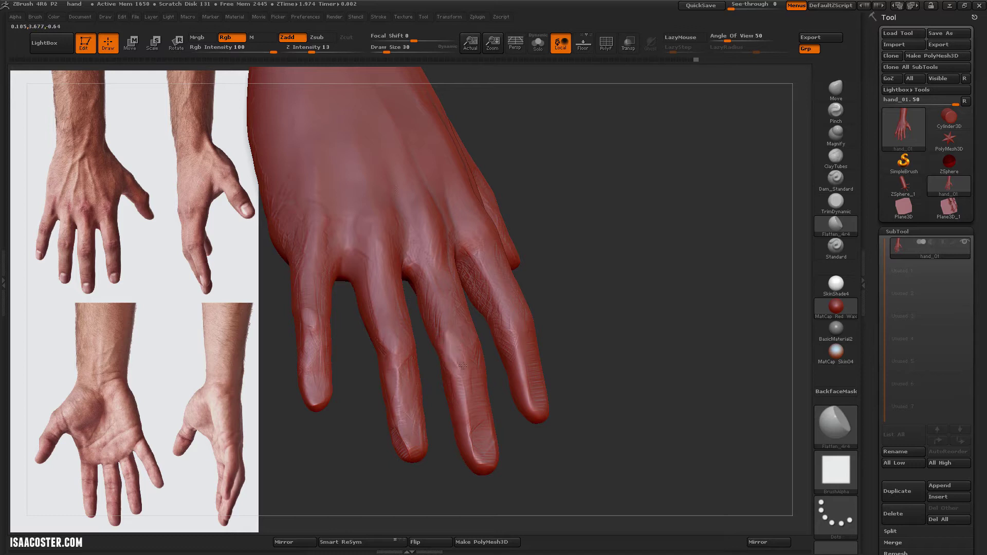
pyautogui.moveTo(486, 281); pyautogui.dragTo(651, 327)
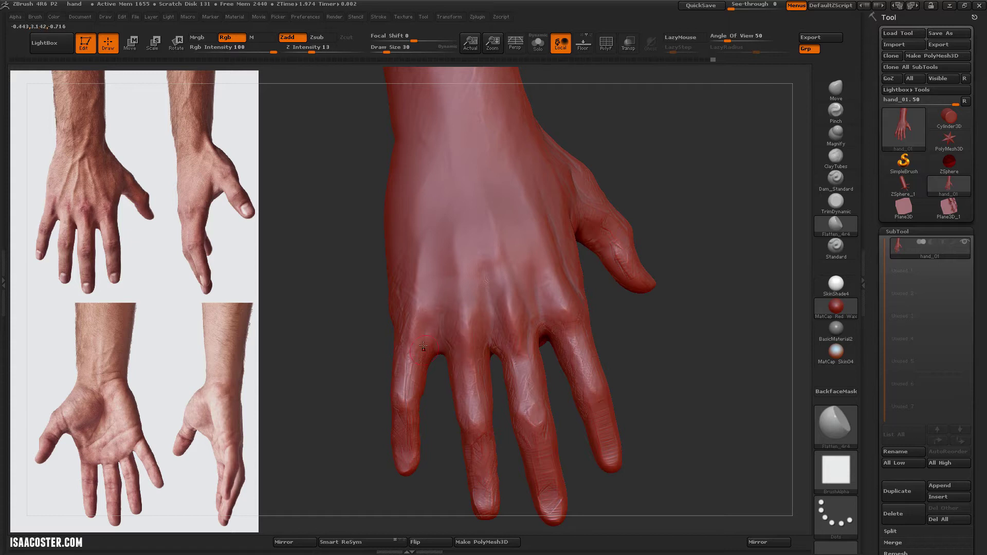
pyautogui.moveTo(402, 309)
pyautogui.mouseDown()
pyautogui.moveTo(359, 320)
pyautogui.moveTo(360, 308)
pyautogui.moveTo(397, 303)
pyautogui.moveTo(370, 346)
pyautogui.moveTo(554, 352)
pyautogui.moveTo(699, 326)
pyautogui.mouseUp()
# Step: Refine the back of the thumb web with the Flatten brush, adjusting its draw size
pyautogui.press('b')
pyautogui.press('m')
pyautogui.press('v')
pyautogui.press('s')
pyautogui.click(836, 224)
pyautogui.press('s')
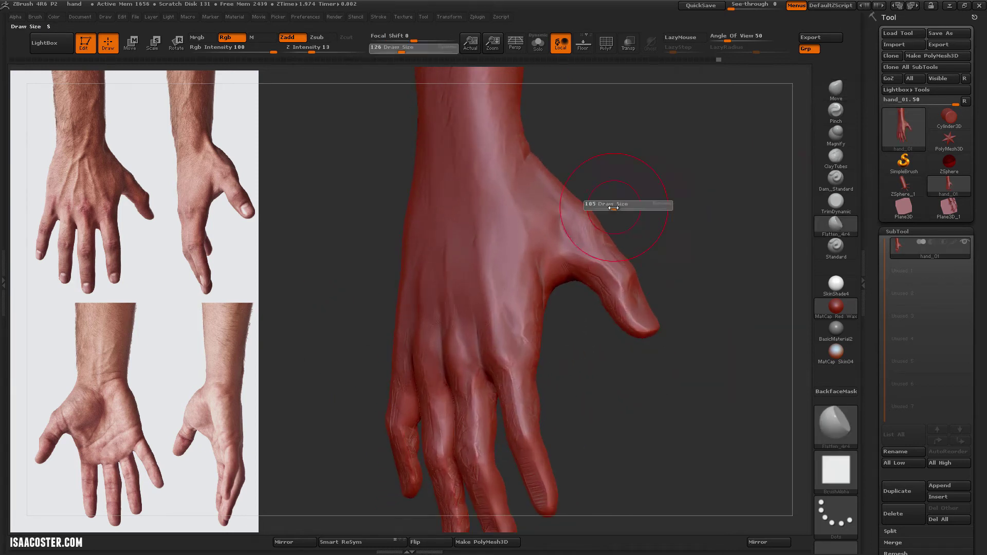
pyautogui.press('s')
pyautogui.moveTo(554, 243); pyautogui.dragTo(551, 242)
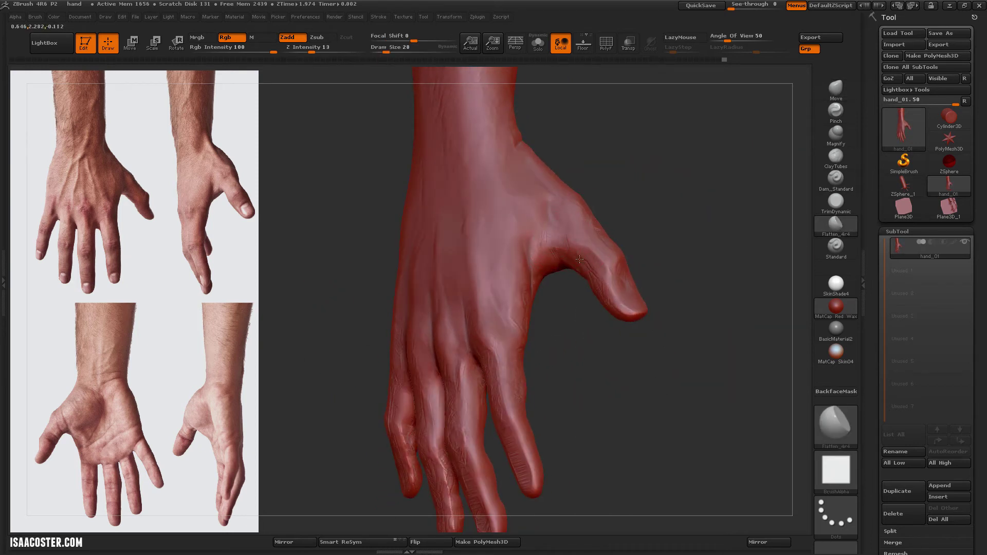
# Step: Mask everything except the index finger, lengthen it slightly with Transpose Move, and clear the mask
pyautogui.moveTo(618, 369)
pyautogui.mouseDown()
pyautogui.moveTo(684, 346)
pyautogui.moveTo(653, 301)
pyautogui.moveTo(602, 343)
pyautogui.moveTo(528, 344)
pyautogui.moveTo(522, 194)
pyautogui.moveTo(569, 416)
pyautogui.mouseUp()
pyautogui.hotkey('ctrl', 'i')
pyautogui.press('w')
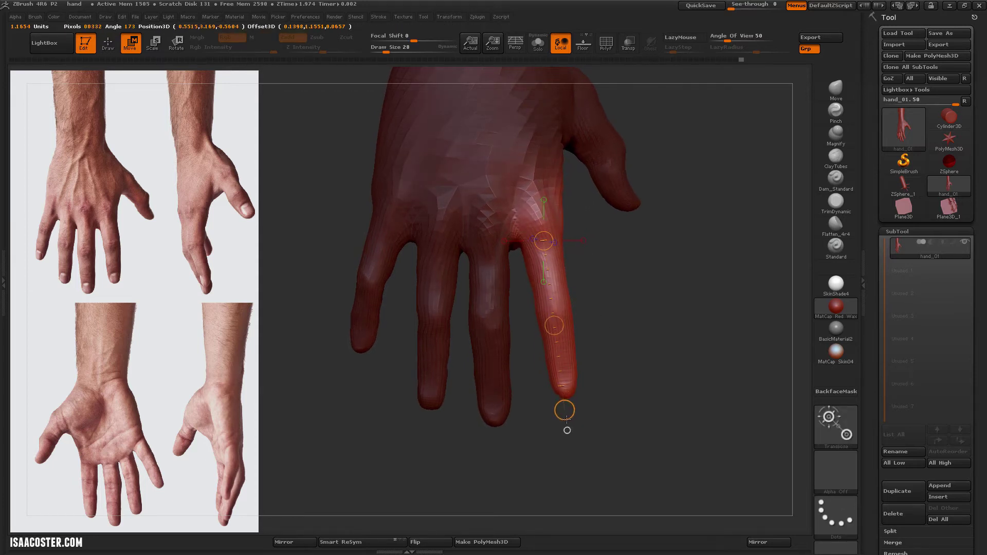
pyautogui.moveTo(567, 408); pyautogui.dragTo(566, 420)
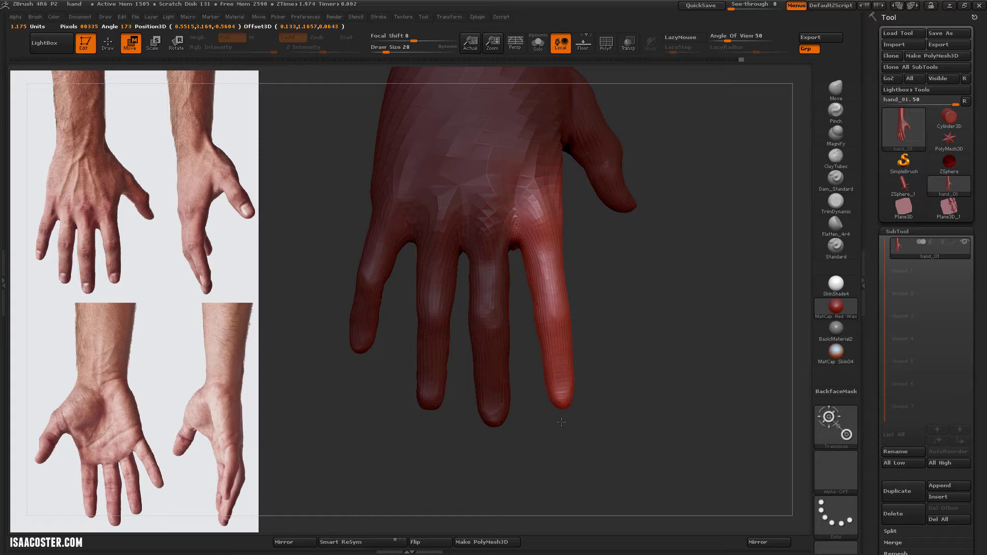
pyautogui.keyDown('ctrl'); pyautogui.click(651, 453); pyautogui.keyUp('ctrl')
pyautogui.press('q')
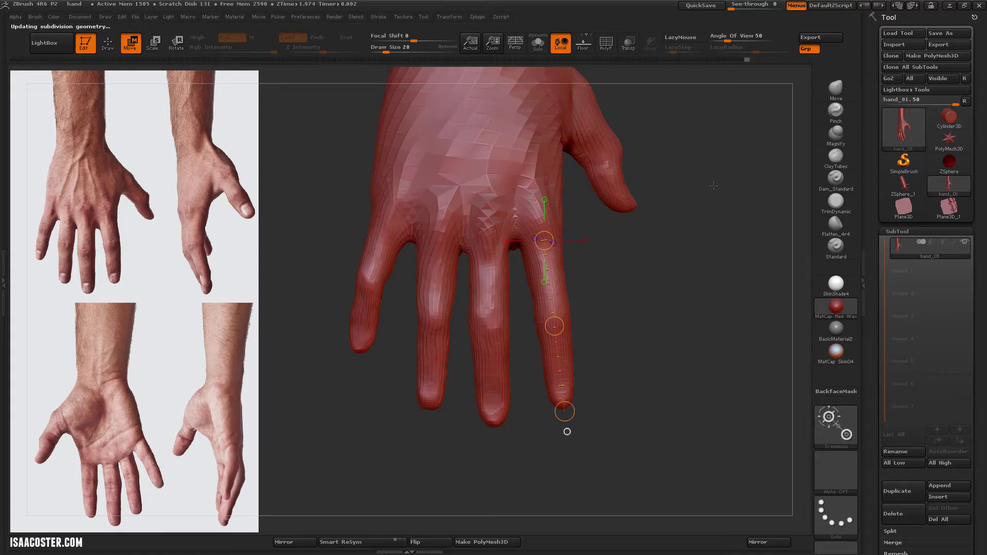
# Step: Return to the detailed subdivision level and reshape the hand's edge at the index knuckle with the Move brush at draw size 165
pyautogui.press('d')
pyautogui.press('d')
pyautogui.press('d')
pyautogui.press('b')
pyautogui.press('f')
pyautogui.press('l')
pyautogui.press('b')
pyautogui.press('m')
pyautogui.press('v')
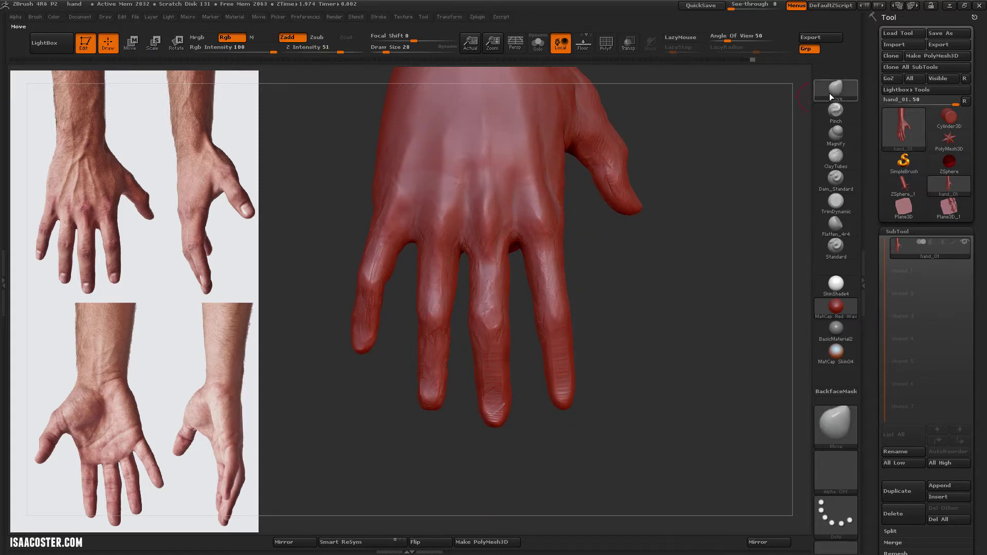
pyautogui.press('s')
pyautogui.moveTo(629, 252); pyautogui.dragTo(558, 215)
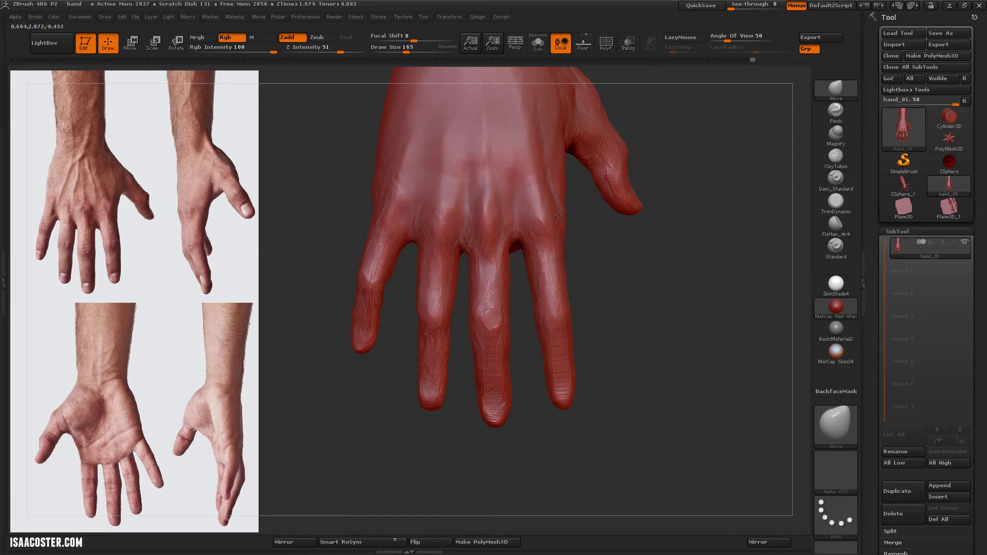
pyautogui.moveTo(631, 306)
pyautogui.mouseDown()
pyautogui.moveTo(679, 308)
pyautogui.moveTo(638, 308)
pyautogui.mouseUp()
# Step: Mask the middle finger and reshape the index finger with the Move brush at the lowest subdivision level
pyautogui.press('s')
pyautogui.moveTo(553, 407)
pyautogui.keyDown('ctrl'); pyautogui.mouseDown()
pyautogui.moveTo(547, 373)
pyautogui.moveTo(588, 452)
pyautogui.mouseUp(); pyautogui.keyUp('ctrl')
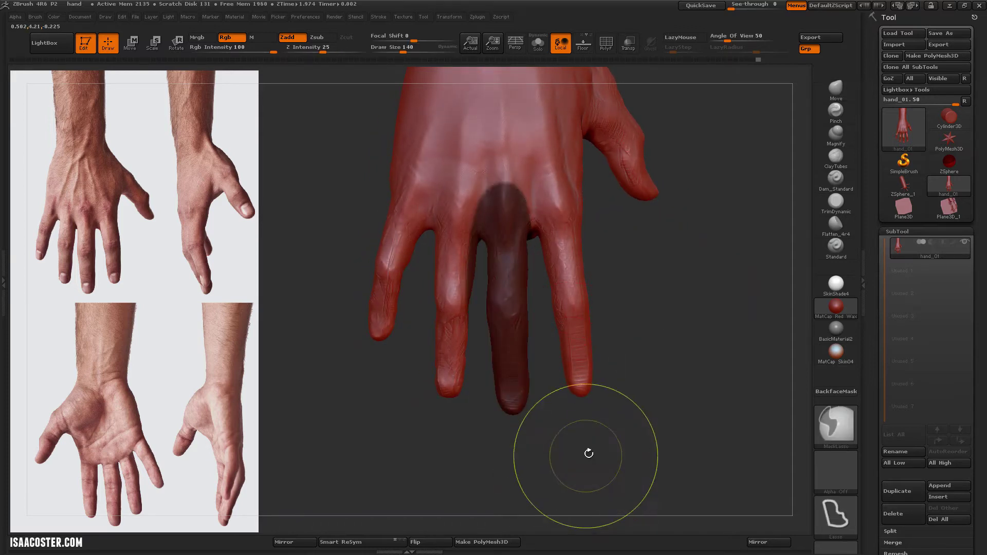
pyautogui.hotkey('shift', 'd')
pyautogui.press('b')
pyautogui.press('m')
pyautogui.press('v')
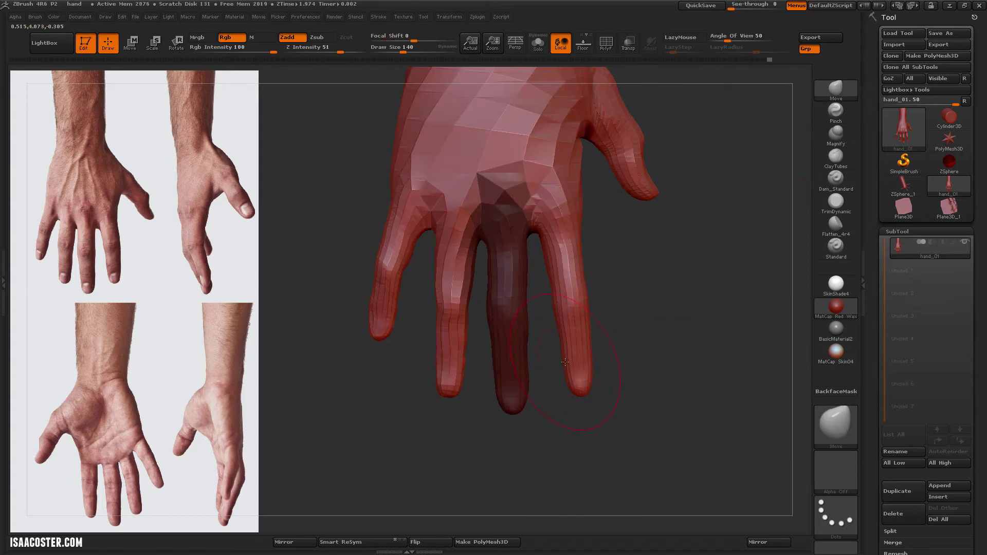
pyautogui.moveTo(599, 337); pyautogui.dragTo(610, 334)
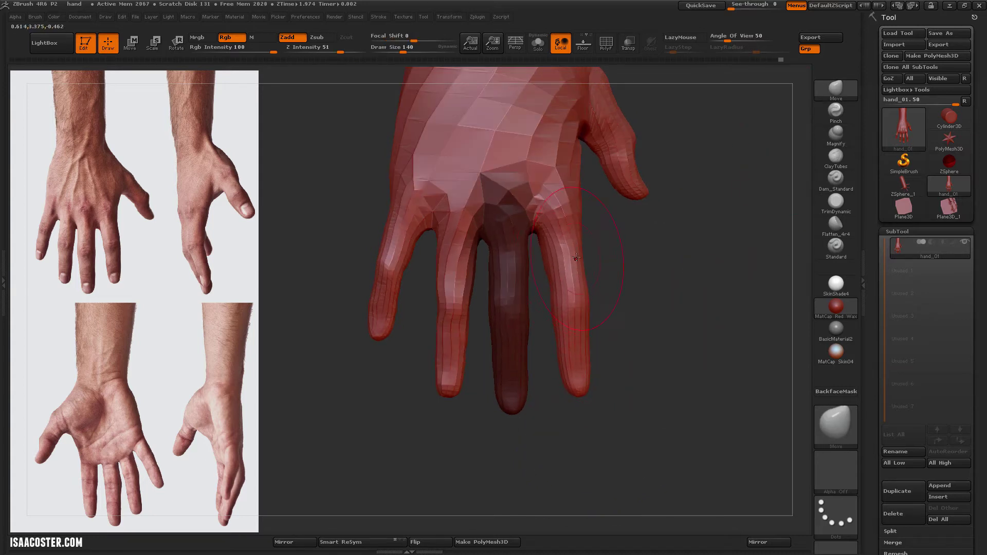
pyautogui.moveTo(620, 361); pyautogui.dragTo(589, 256)
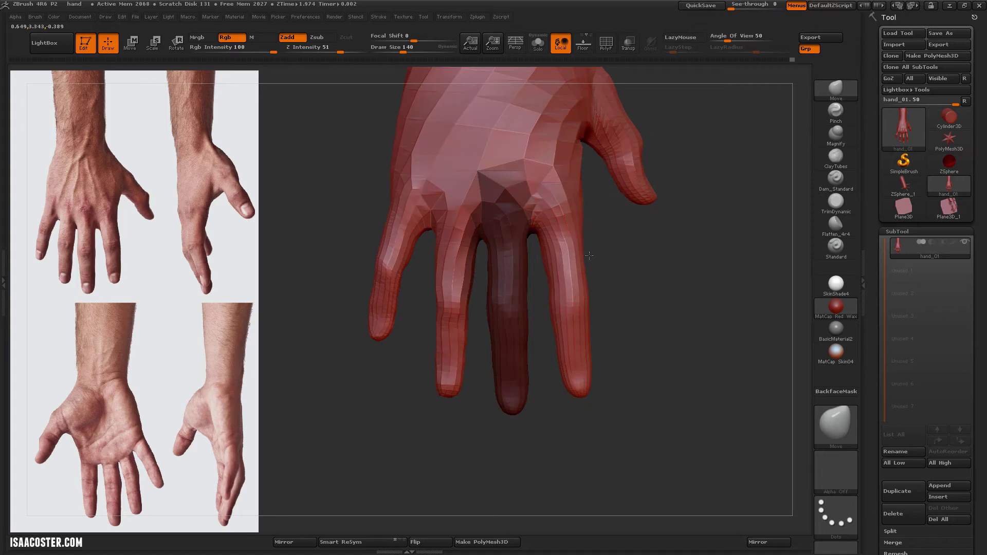
# Step: Return to the detailed subdivision level and isolate the index finger
pyautogui.press('d')
pyautogui.press('d')
pyautogui.press('d')
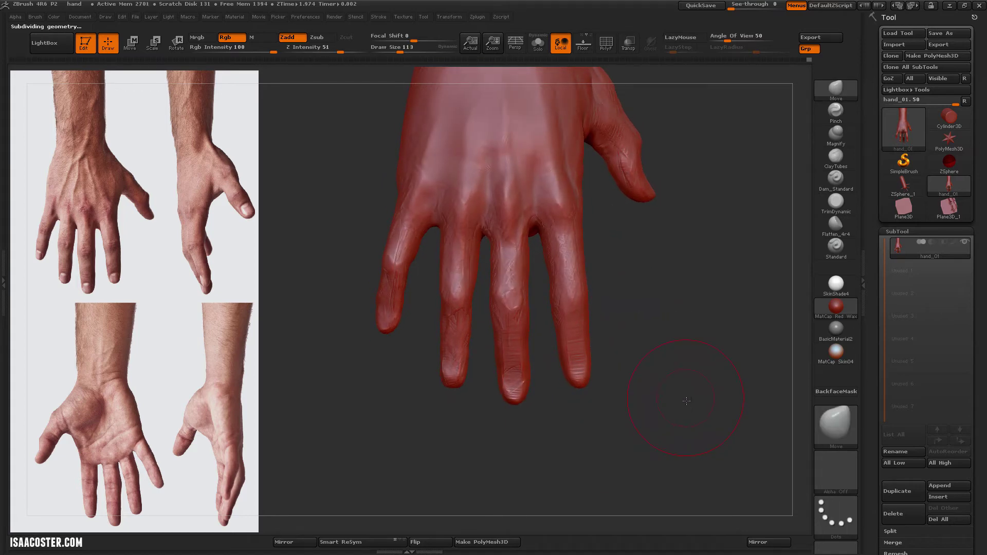
pyautogui.moveTo(687, 401)
pyautogui.mouseDown()
pyautogui.moveTo(708, 370)
pyautogui.moveTo(611, 304)
pyautogui.moveTo(684, 334)
pyautogui.moveTo(672, 329)
pyautogui.moveTo(689, 332)
pyautogui.moveTo(661, 276)
pyautogui.mouseUp()
pyautogui.hotkey('ctrl', 'shift')
pyautogui.keyDown('ctrl'); pyautogui.keyDown('shift'); pyautogui.click(611, 304); pyautogui.keyUp('shift'); pyautogui.keyUp('ctrl')
# Step: Build up the palm-side pads of the index finger with ClayTubes at draw size 72 and intensity 14
pyautogui.click(836, 158)
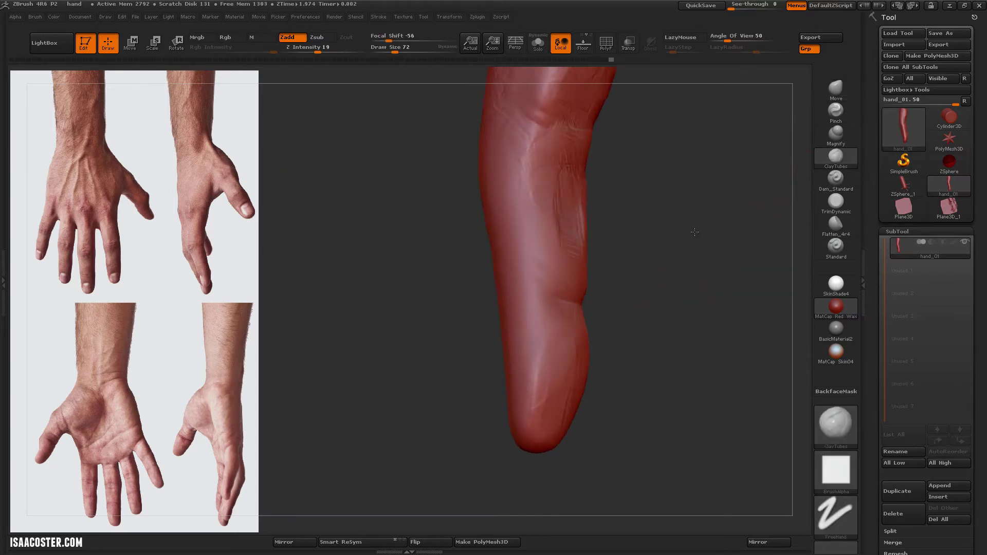
pyautogui.moveTo(695, 232); pyautogui.dragTo(507, 276)
pyautogui.press('s')
pyautogui.moveTo(497, 290)
pyautogui.mouseDown()
pyautogui.moveTo(518, 281)
pyautogui.moveTo(489, 258)
pyautogui.moveTo(489, 232)
pyautogui.mouseUp()
pyautogui.press('u')
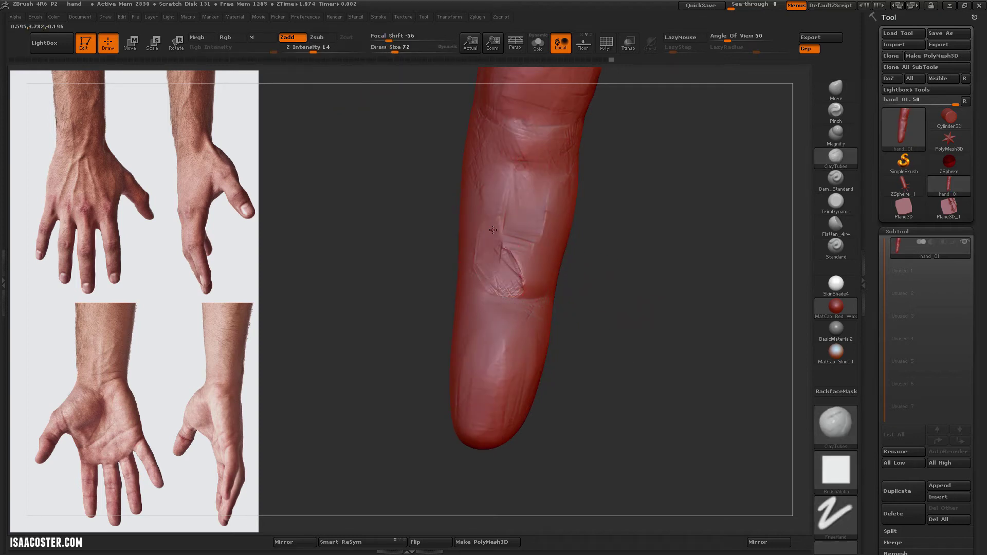
pyautogui.moveTo(506, 267); pyautogui.dragTo(532, 224)
pyautogui.moveTo(576, 288)
pyautogui.mouseDown()
pyautogui.moveTo(618, 305)
pyautogui.moveTo(563, 325)
pyautogui.moveTo(623, 287)
pyautogui.moveTo(605, 336)
pyautogui.moveTo(527, 281)
pyautogui.mouseUp()
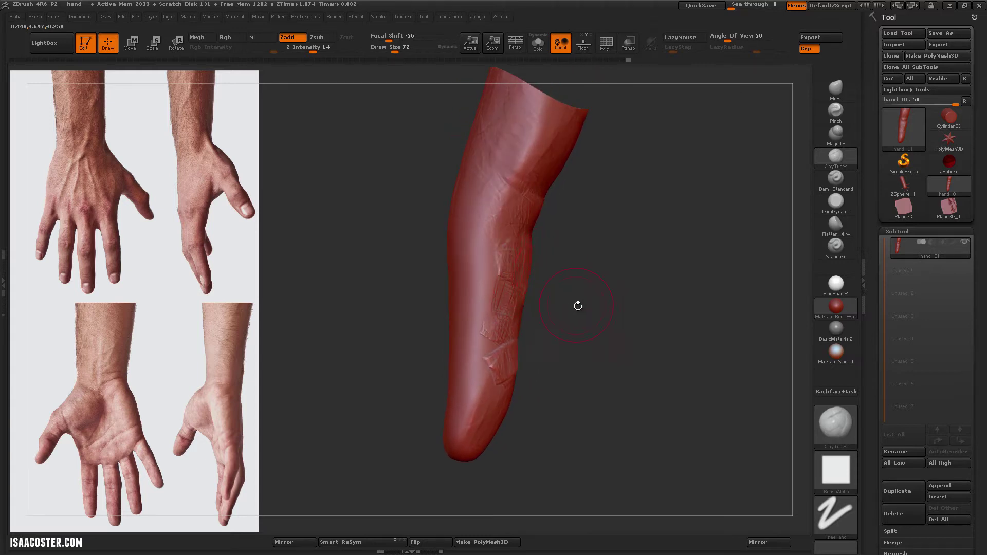
pyautogui.moveTo(577, 306)
pyautogui.mouseDown()
pyautogui.moveTo(522, 295)
pyautogui.moveTo(506, 307)
pyautogui.mouseUp()
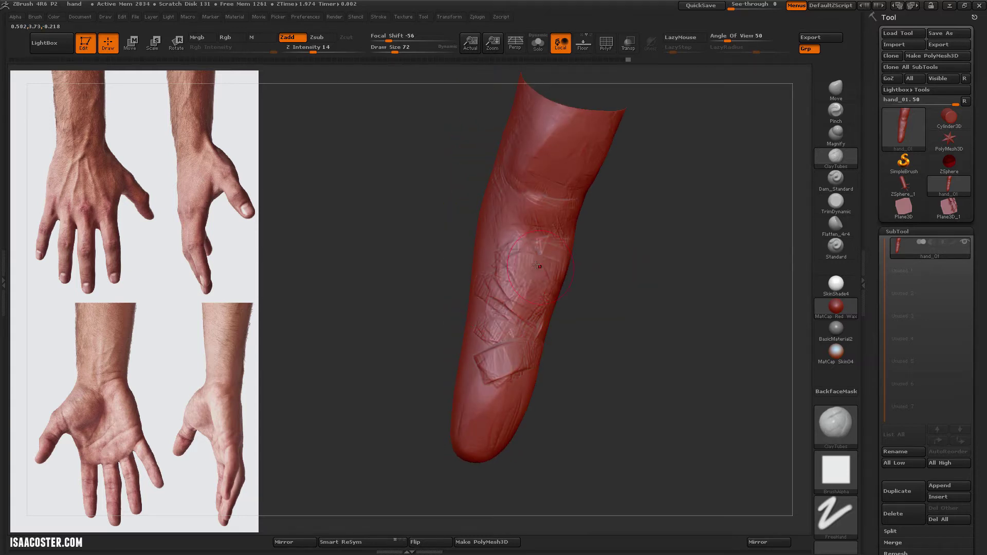
pyautogui.moveTo(606, 298)
pyautogui.mouseDown()
pyautogui.moveTo(675, 350)
pyautogui.moveTo(659, 355)
pyautogui.mouseUp()
# Step: Flatten the clay strokes on the pads and sides of the index finger with the Flatten brush at draw size 50
pyautogui.click(836, 224)
pyautogui.moveTo(802, 247); pyautogui.dragTo(483, 329)
pyautogui.write('s')
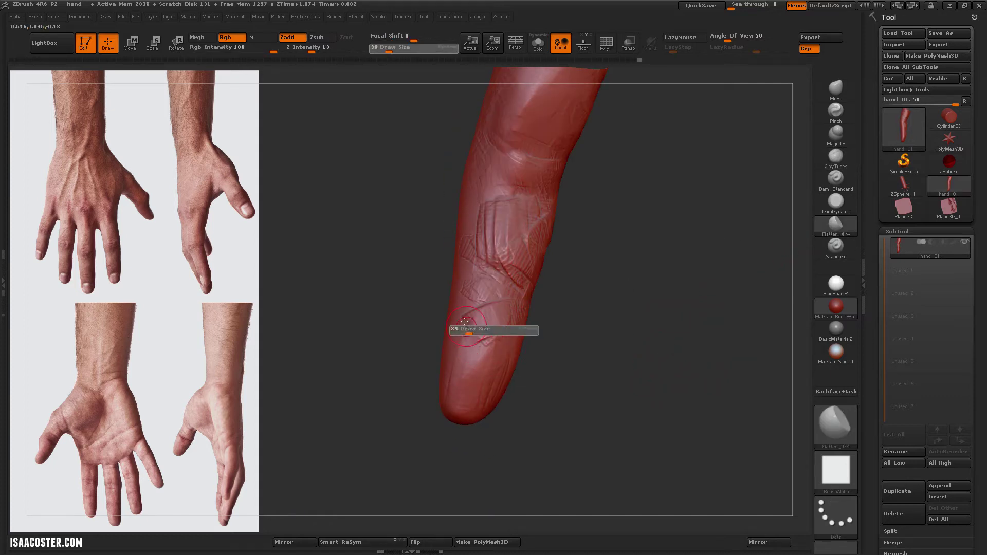
pyautogui.write('30')
pyautogui.press('Return')
pyautogui.moveTo(472, 286)
pyautogui.mouseDown()
pyautogui.moveTo(501, 323)
pyautogui.moveTo(589, 299)
pyautogui.mouseUp()
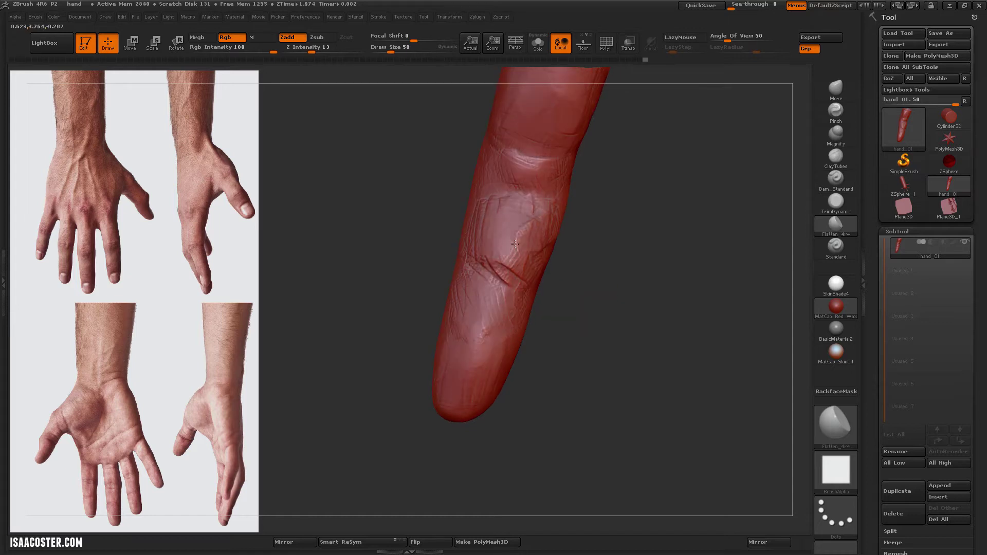
pyautogui.moveTo(503, 267); pyautogui.dragTo(560, 241)
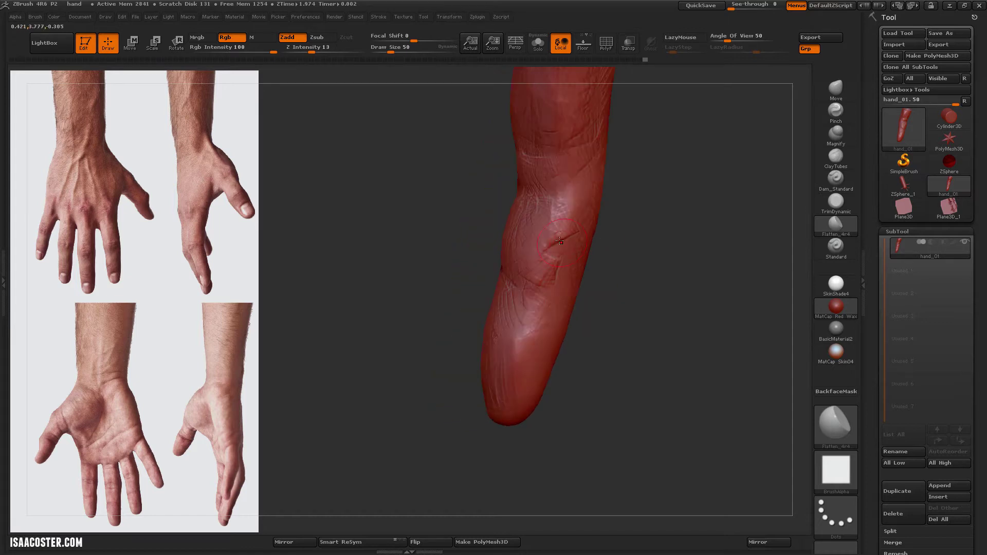
pyautogui.moveTo(571, 191); pyautogui.dragTo(661, 261)
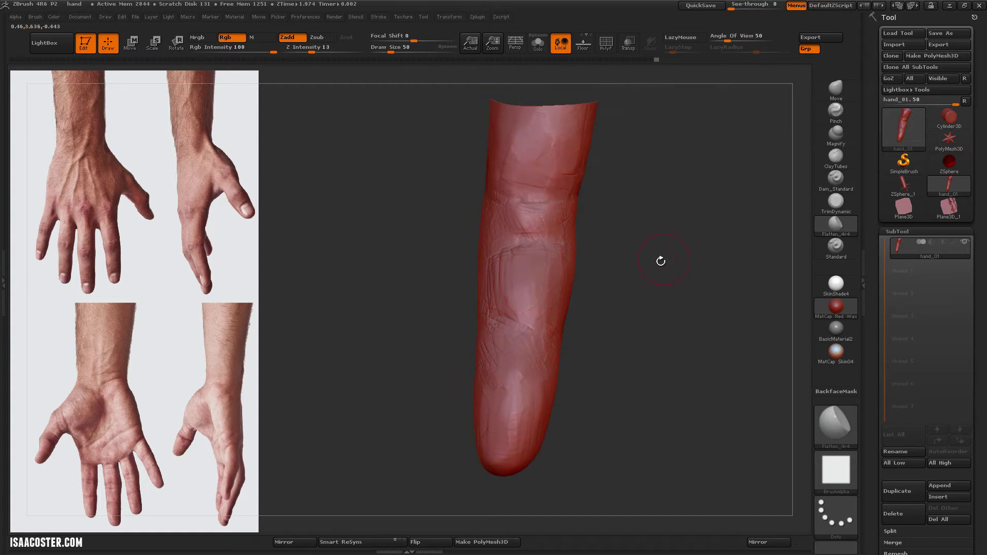
pyautogui.moveTo(512, 231); pyautogui.dragTo(521, 358)
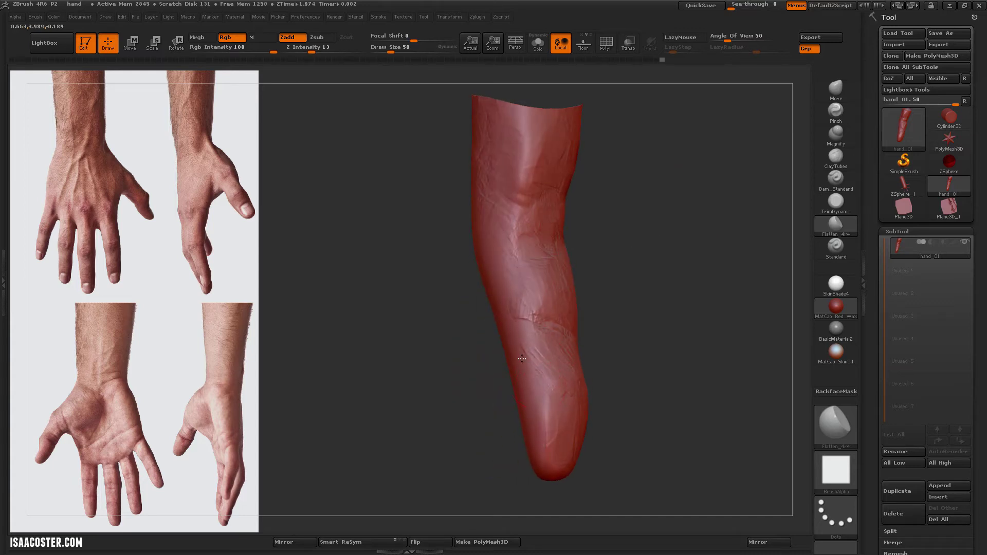
pyautogui.moveTo(558, 432)
pyautogui.mouseDown()
pyautogui.moveTo(604, 322)
pyautogui.moveTo(653, 300)
pyautogui.moveTo(657, 399)
pyautogui.moveTo(548, 414)
pyautogui.mouseUp()
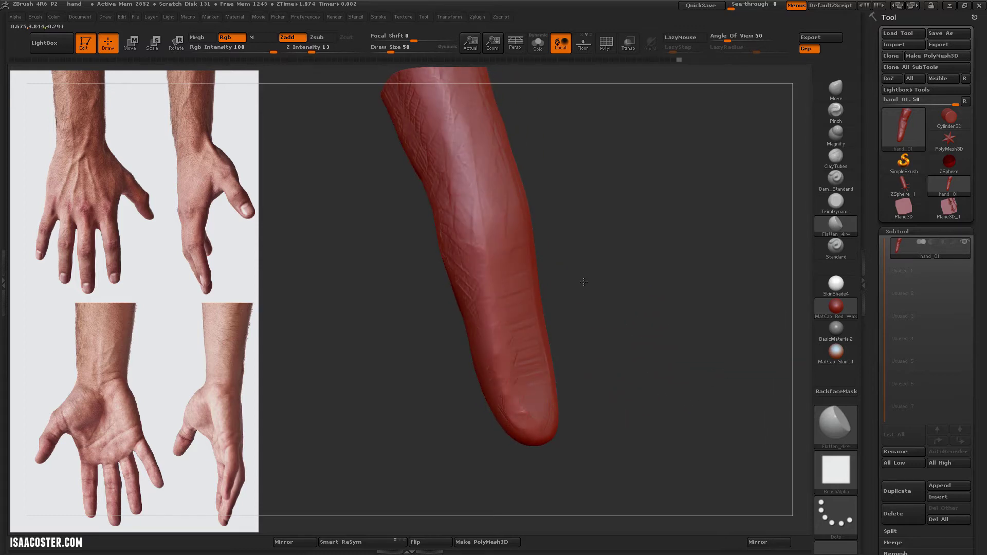
# Step: Add ClayTubes volume to the knuckle on the back of the index finger and smooth it with the Flatten brush
pyautogui.moveTo(584, 282)
pyautogui.mouseDown()
pyautogui.moveTo(615, 311)
pyautogui.moveTo(689, 298)
pyautogui.mouseUp()
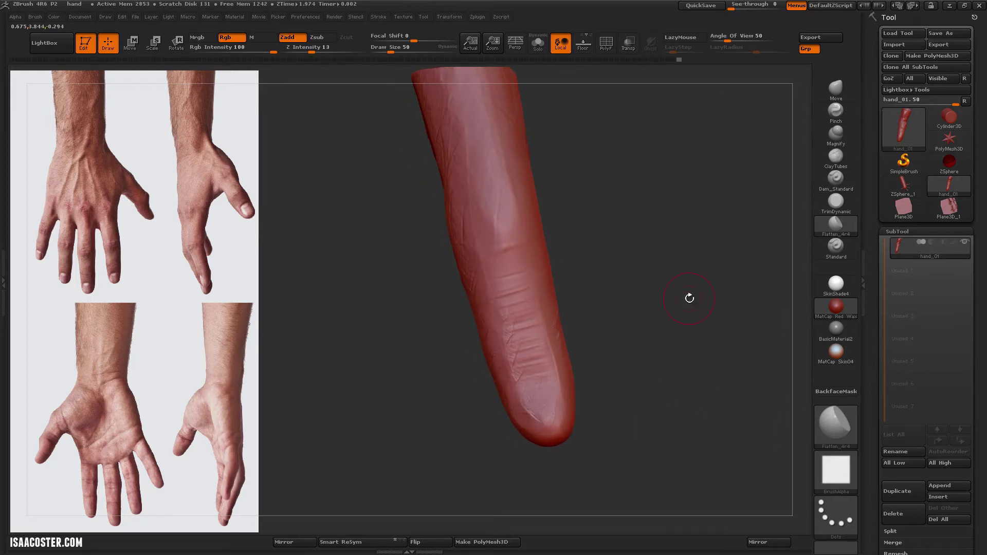
pyautogui.press('b')
pyautogui.press('c')
pyautogui.press('t')
pyautogui.moveTo(509, 227)
pyautogui.mouseDown()
pyautogui.moveTo(494, 251)
pyautogui.moveTo(488, 192)
pyautogui.moveTo(519, 272)
pyautogui.moveTo(502, 293)
pyautogui.moveTo(517, 289)
pyautogui.moveTo(518, 266)
pyautogui.moveTo(515, 290)
pyautogui.moveTo(547, 296)
pyautogui.moveTo(636, 264)
pyautogui.mouseUp()
pyautogui.press('b')
pyautogui.press('f')
pyautogui.press('l')
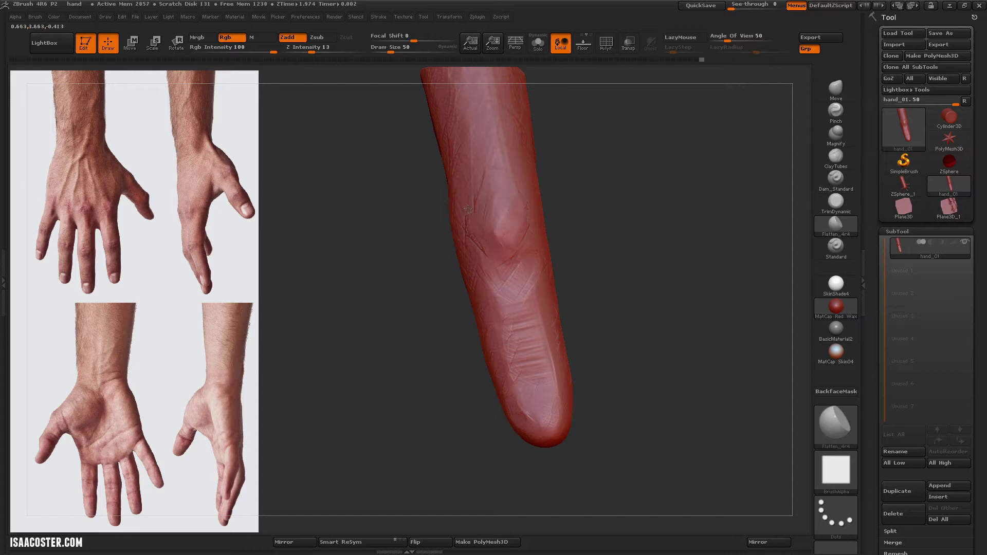
pyautogui.moveTo(638, 265); pyautogui.dragTo(670, 270)
# Step: Unhide the rest of the hand
pyautogui.hotkey('ctrl', 'shift')
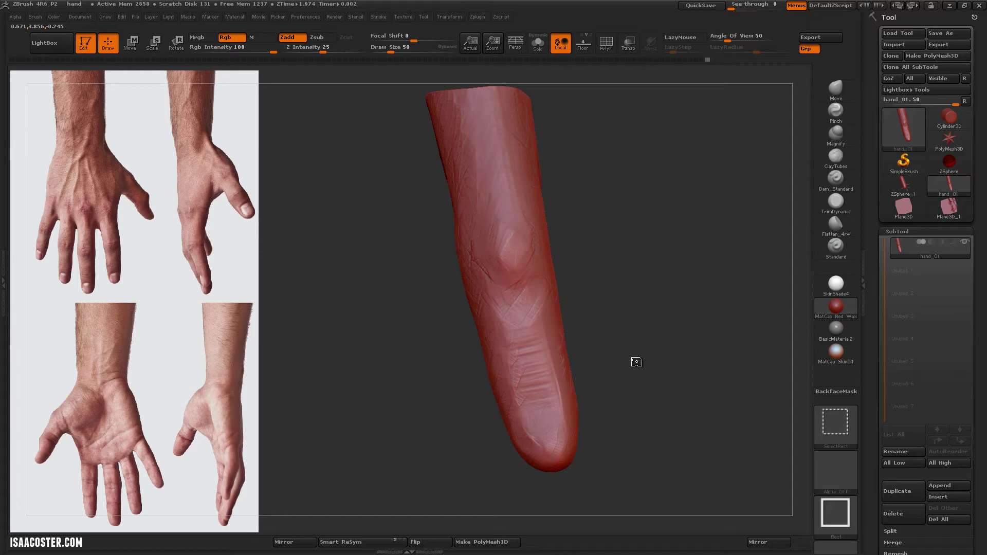
pyautogui.keyDown('ctrl'); pyautogui.keyDown('shift'); pyautogui.click(636, 362); pyautogui.keyUp('shift'); pyautogui.keyUp('ctrl')
pyautogui.moveTo(637, 355)
pyautogui.mouseDown()
pyautogui.moveTo(607, 174)
pyautogui.moveTo(646, 312)
pyautogui.mouseUp()
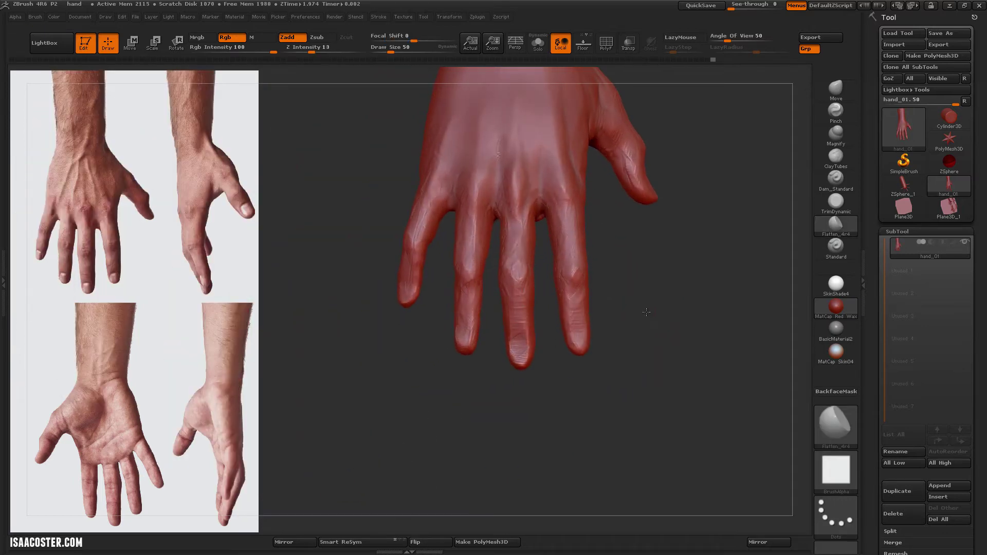
pyautogui.click(833, 90)
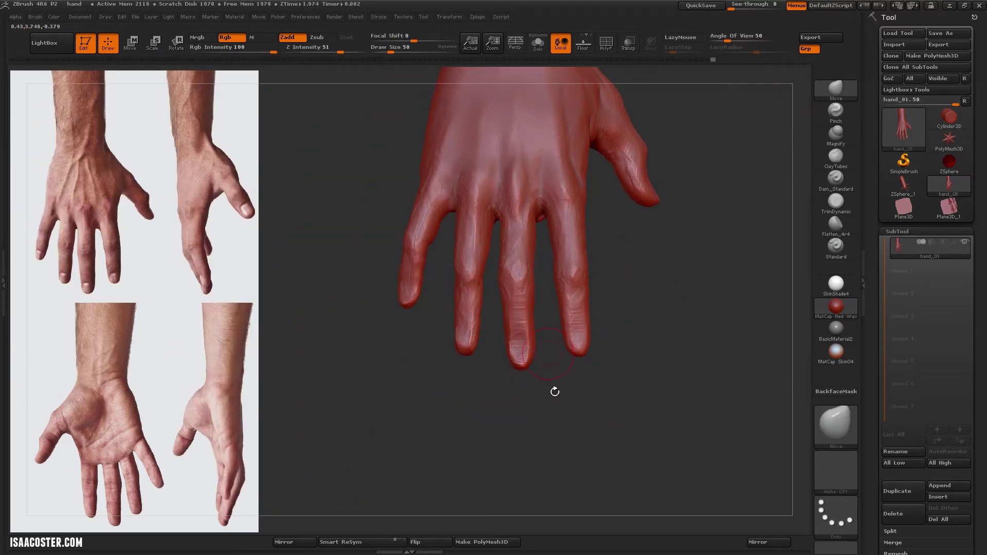
pyautogui.moveTo(555, 392); pyautogui.dragTo(725, 315)
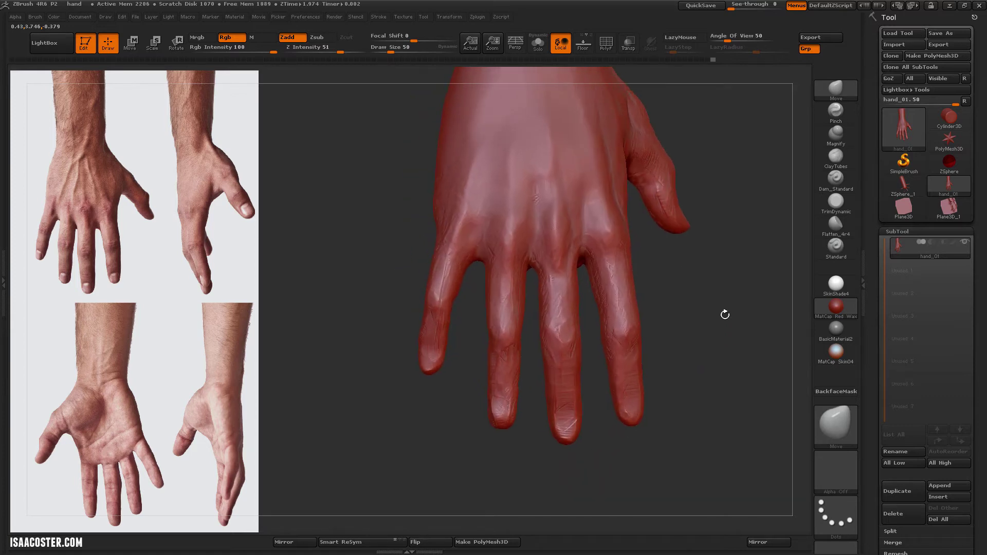
# Step: Carve tendon grooves on the back of the hand with Dam_Standard and refine the knuckle area with Flatten at draw size 24
pyautogui.click(836, 178)
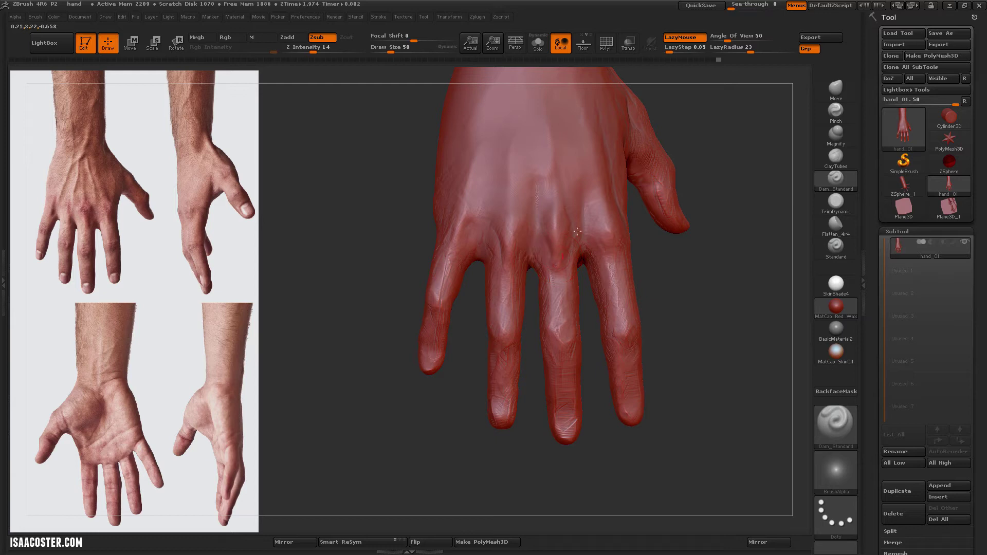
pyautogui.moveTo(659, 261); pyautogui.dragTo(617, 257)
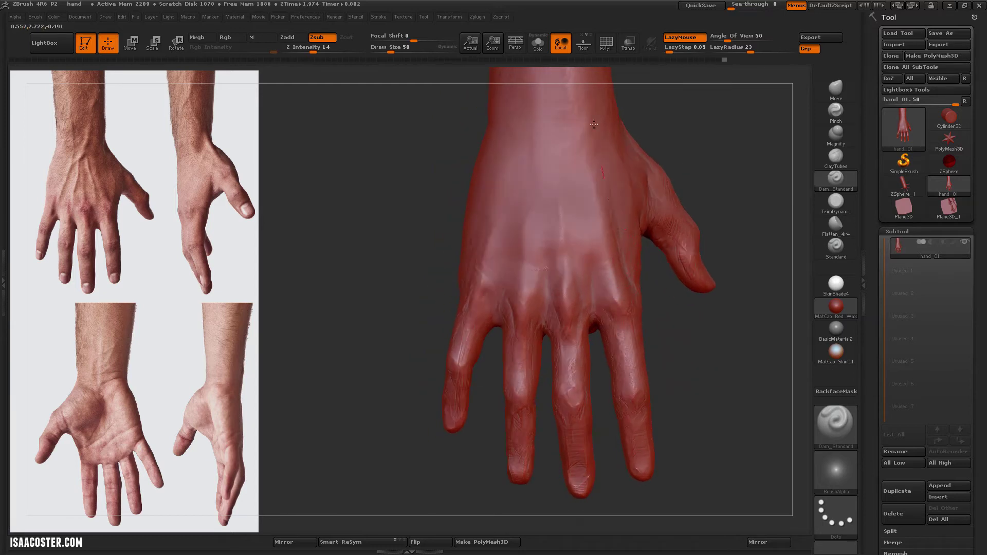
pyautogui.moveTo(594, 125); pyautogui.dragTo(590, 260)
pyautogui.moveTo(547, 313)
pyautogui.mouseDown()
pyautogui.moveTo(531, 314)
pyautogui.moveTo(530, 290)
pyautogui.moveTo(580, 323)
pyautogui.mouseUp()
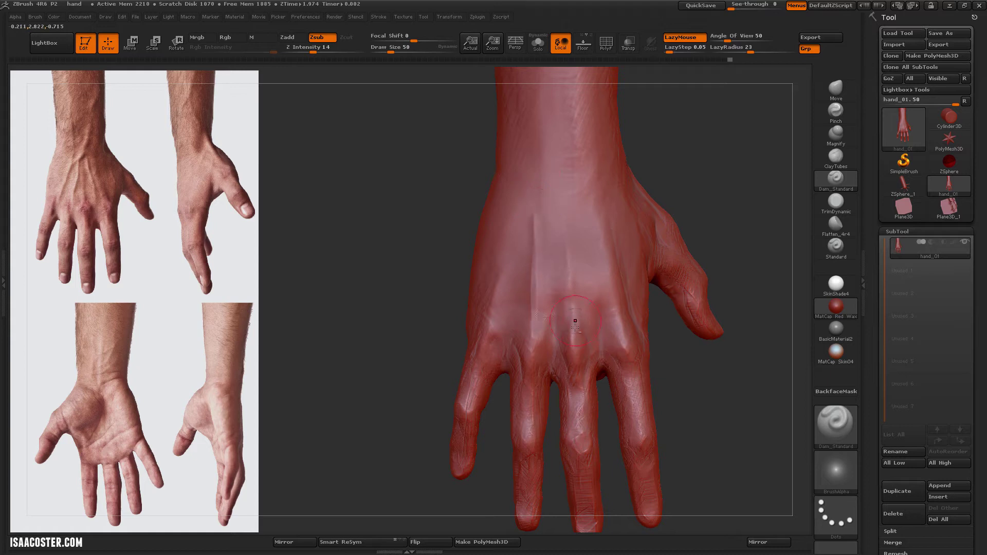
pyautogui.click(836, 224)
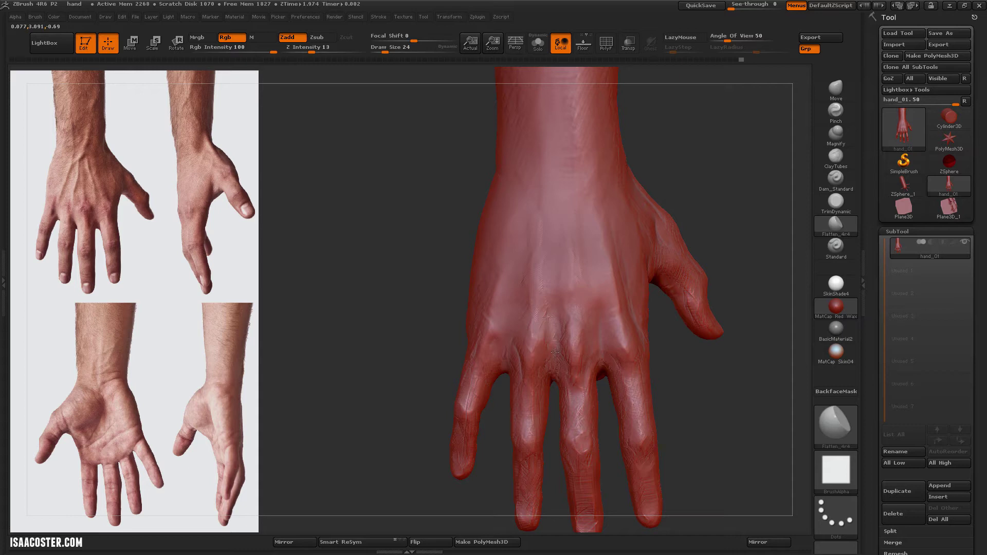
pyautogui.moveTo(709, 380); pyautogui.dragTo(718, 416)
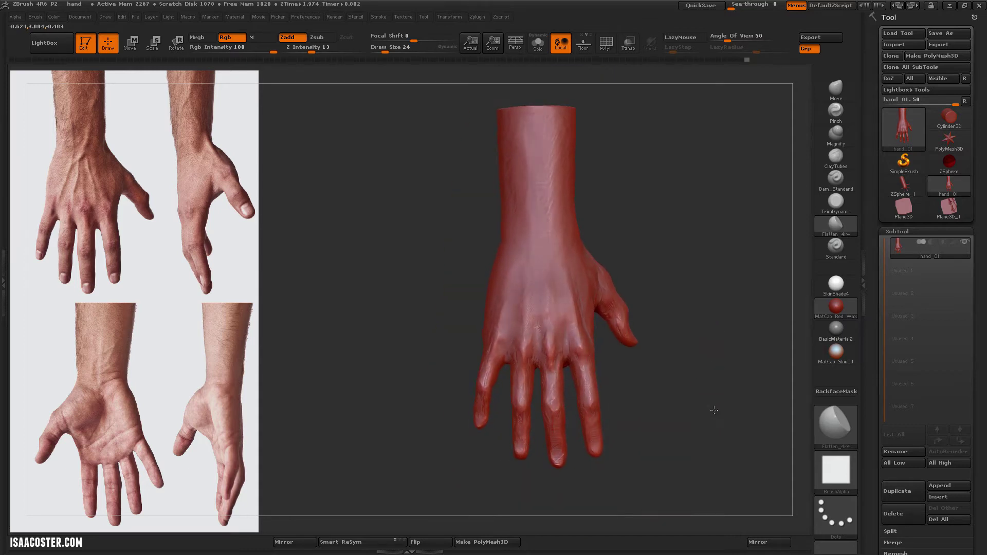
# Step: Drop to a lower subdivision level, mask everything except the thumb, and shift the thumb with Transpose Move
pyautogui.hotkey('shift', 'd')
pyautogui.moveTo(641, 432)
pyautogui.keyDown('ctrl'); pyautogui.mouseDown()
pyautogui.moveTo(600, 479)
pyautogui.moveTo(566, 371)
pyautogui.moveTo(624, 379)
pyautogui.moveTo(591, 406)
pyautogui.moveTo(597, 456)
pyautogui.mouseUp(); pyautogui.keyUp('ctrl')
pyautogui.keyDown('ctrl'); pyautogui.click(624, 379); pyautogui.keyUp('ctrl')
pyautogui.press('w')
pyautogui.moveTo(579, 347)
pyautogui.mouseDown()
pyautogui.moveTo(710, 325)
pyautogui.moveTo(716, 340)
pyautogui.mouseUp()
pyautogui.moveTo(699, 442)
pyautogui.keyDown('ctrl'); pyautogui.mouseDown()
pyautogui.moveTo(673, 460)
pyautogui.moveTo(647, 442)
pyautogui.mouseUp(); pyautogui.keyUp('ctrl')
pyautogui.moveTo(637, 227)
pyautogui.keyDown('ctrl'); pyautogui.mouseDown()
pyautogui.moveTo(565, 350)
pyautogui.moveTo(638, 247)
pyautogui.mouseUp(); pyautogui.keyUp('ctrl')
pyautogui.keyDown('ctrl'); pyautogui.click(700, 418); pyautogui.keyUp('ctrl')
pyautogui.moveTo(701, 418); pyautogui.dragTo(573, 252)
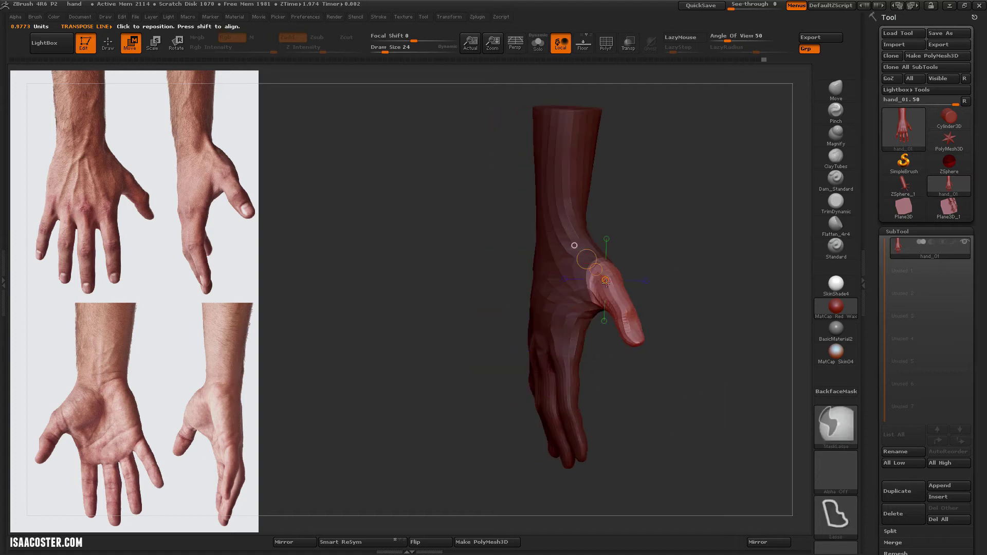
pyautogui.press('q')
pyautogui.moveTo(672, 300); pyautogui.dragTo(670, 308)
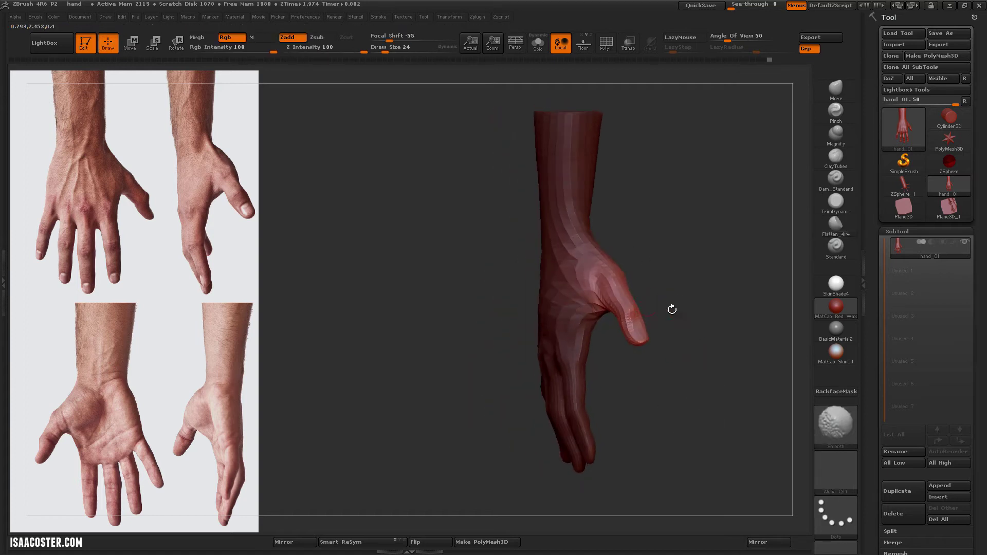
# Step: Reposition the unmasked thumb from the palm and back views with Transpose Move
pyautogui.press('w')
pyautogui.moveTo(566, 256)
pyautogui.mouseDown()
pyautogui.moveTo(650, 279)
pyautogui.moveTo(752, 287)
pyautogui.moveTo(753, 308)
pyautogui.moveTo(750, 295)
pyautogui.mouseUp()
pyautogui.moveTo(535, 221); pyautogui.dragTo(617, 226)
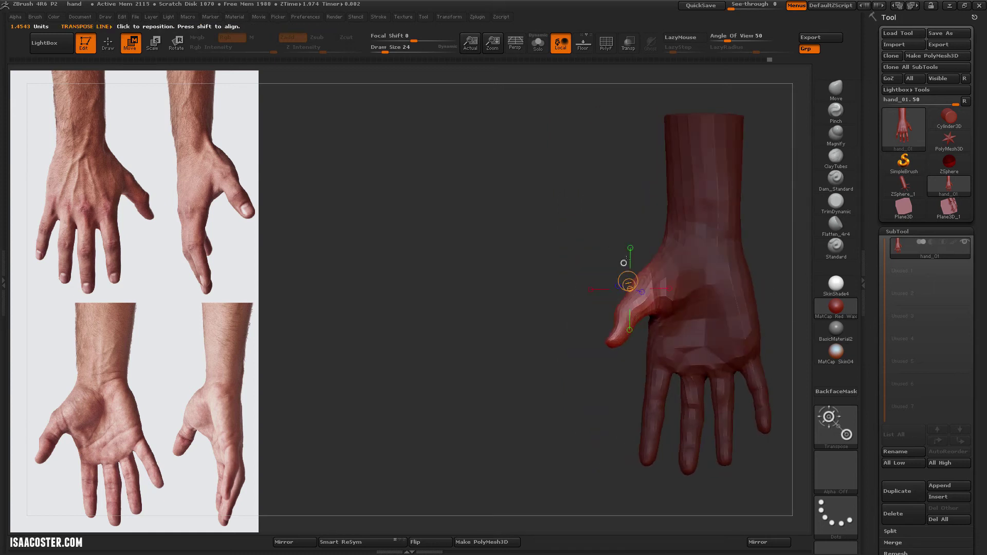
pyautogui.moveTo(654, 274)
pyautogui.mouseDown()
pyautogui.moveTo(566, 319)
pyautogui.moveTo(578, 308)
pyautogui.moveTo(571, 325)
pyautogui.mouseUp()
pyautogui.moveTo(568, 359); pyautogui.dragTo(733, 324)
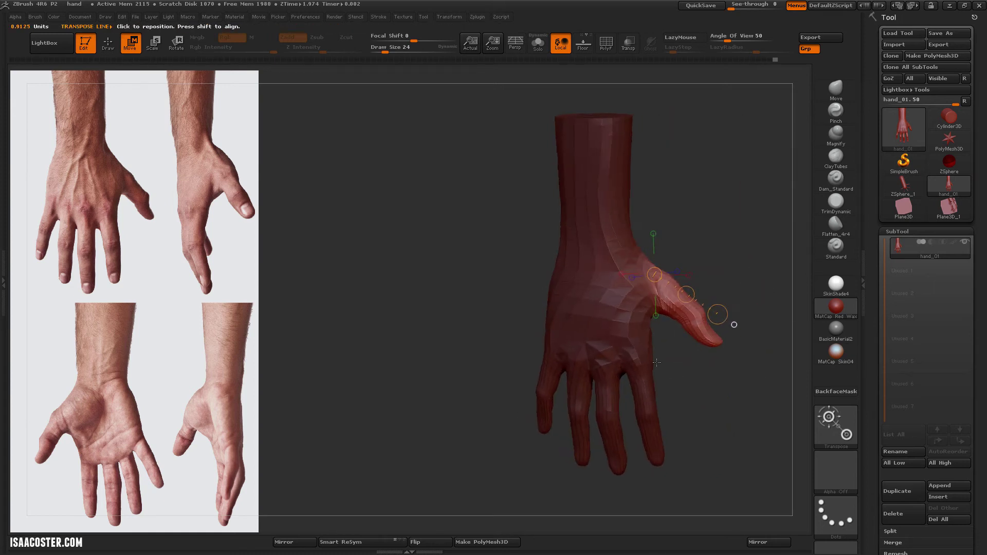
pyautogui.moveTo(740, 288); pyautogui.dragTo(756, 251)
pyautogui.moveTo(663, 293)
pyautogui.mouseDown()
pyautogui.moveTo(710, 308)
pyautogui.moveTo(714, 334)
pyautogui.moveTo(732, 289)
pyautogui.mouseUp()
# Step: Limit the unmasked area to the thumb's tip, rotate it with Transpose Rotate, and clear the mask
pyautogui.keyDown('ctrl'); pyautogui.click(756, 247); pyautogui.keyUp('ctrl')
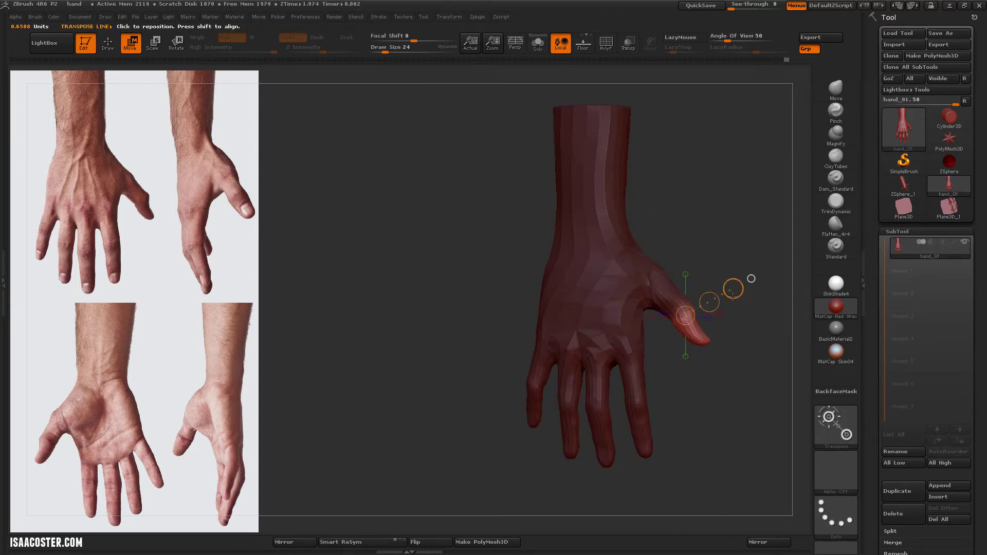
pyautogui.press('r')
pyautogui.moveTo(754, 222); pyautogui.dragTo(734, 219)
pyautogui.keyDown('ctrl'); pyautogui.click(747, 222); pyautogui.keyUp('ctrl')
# Step: Reshape the thumb with the Move brush at draw size 70
pyautogui.press('b')
pyautogui.press('m')
pyautogui.press('v')
pyautogui.press('s')
pyautogui.moveTo(741, 226)
pyautogui.mouseDown()
pyautogui.moveTo(645, 379)
pyautogui.moveTo(699, 306)
pyautogui.mouseUp()
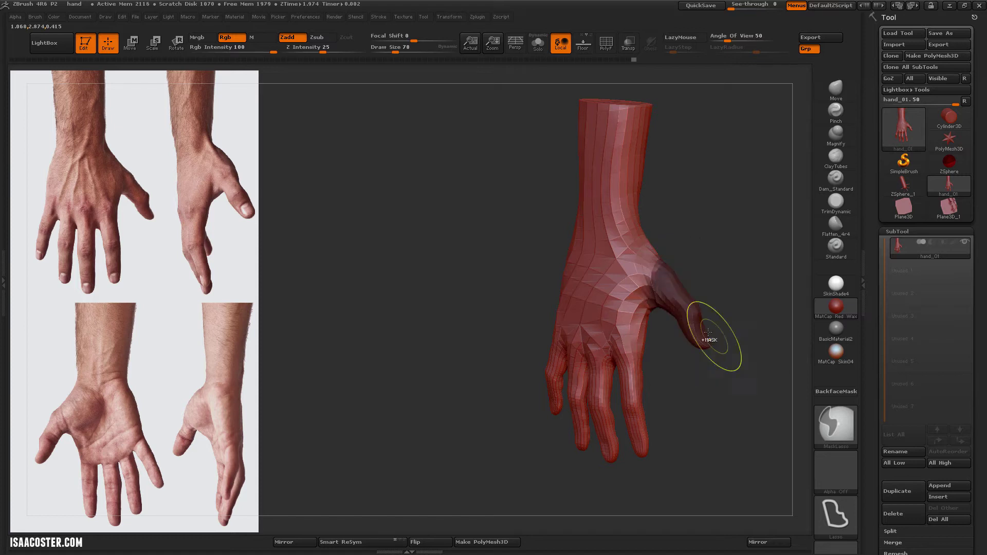
# Step: Mask everything except the thumb again and adjust its size and angle with Transpose Scale and Rotate
pyautogui.keyDown('ctrl'); pyautogui.click(723, 268); pyautogui.keyUp('ctrl')
pyautogui.moveTo(723, 269)
pyautogui.mouseDown()
pyautogui.moveTo(694, 270)
pyautogui.moveTo(722, 269)
pyautogui.moveTo(735, 248)
pyautogui.mouseUp()
pyautogui.press('e')
pyautogui.moveTo(681, 267)
pyautogui.mouseDown()
pyautogui.moveTo(592, 267)
pyautogui.moveTo(598, 295)
pyautogui.moveTo(593, 278)
pyautogui.moveTo(646, 318)
pyautogui.mouseUp()
pyautogui.press('r')
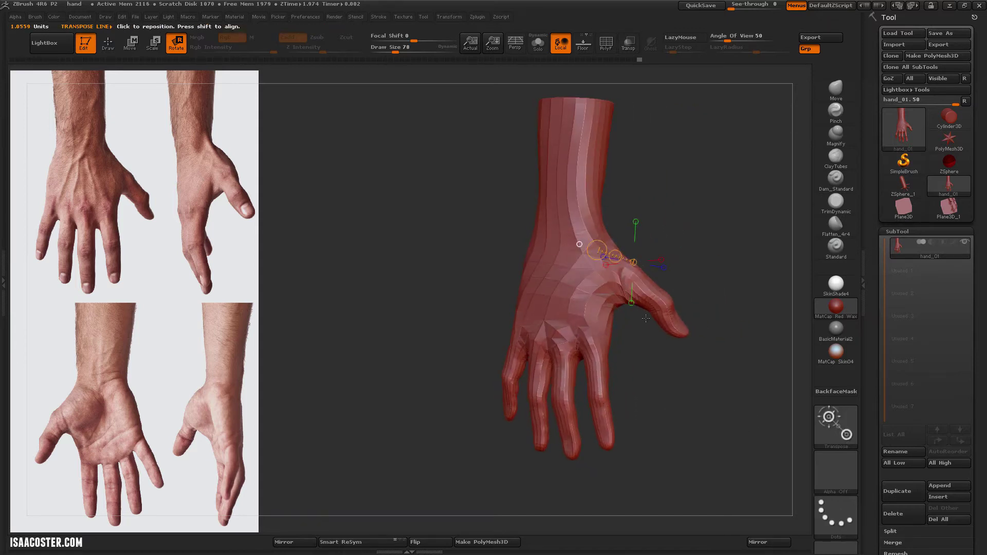
# Step: Adjust the unmasked thumb's position with Transpose Move and clear the mask
pyautogui.press('w')
pyautogui.click(720, 371)
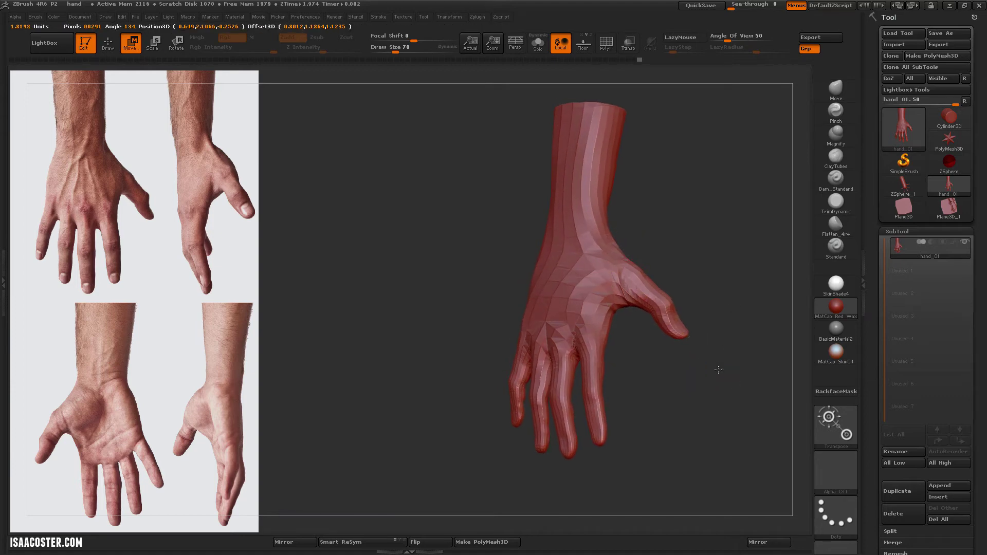
pyautogui.moveTo(718, 369)
pyautogui.mouseDown()
pyautogui.moveTo(694, 379)
pyautogui.moveTo(734, 378)
pyautogui.moveTo(705, 294)
pyautogui.moveTo(624, 286)
pyautogui.moveTo(669, 262)
pyautogui.mouseUp()
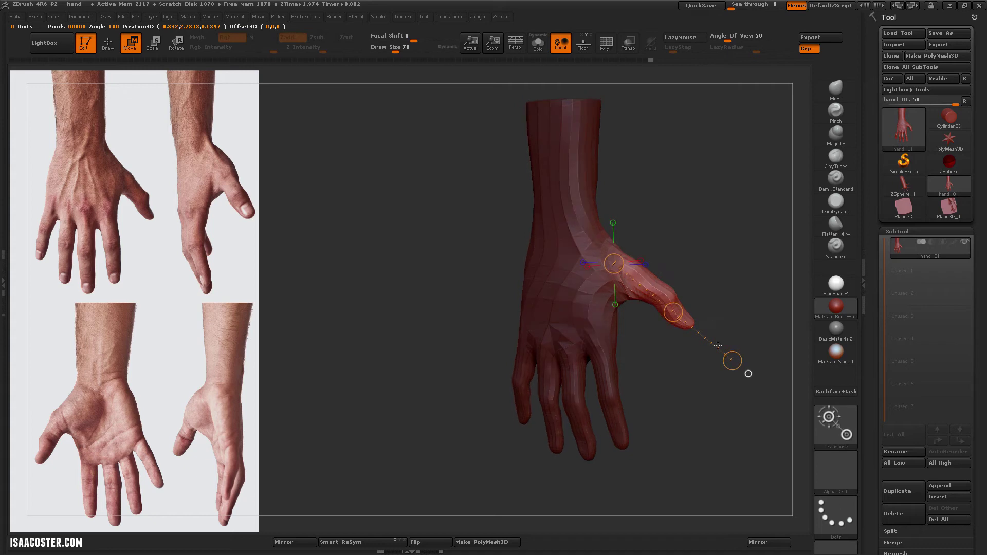
pyautogui.keyDown('ctrl'); pyautogui.moveTo(730, 280); pyautogui.dragTo(742, 242); pyautogui.keyUp('ctrl')
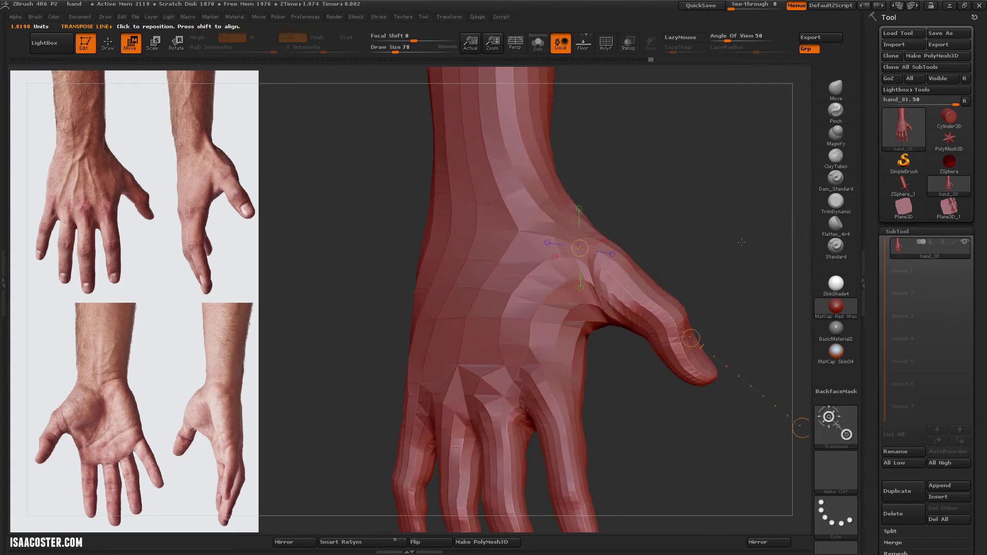
# Step: Reshape the thumb and its base with the Move brush at draw size 56
pyautogui.press('q')
pyautogui.moveTo(595, 282)
pyautogui.mouseDown()
pyautogui.moveTo(591, 269)
pyautogui.moveTo(672, 206)
pyautogui.moveTo(720, 222)
pyautogui.mouseUp()
pyautogui.press('b')
pyautogui.press('m')
pyautogui.press('v')
pyautogui.press('d')
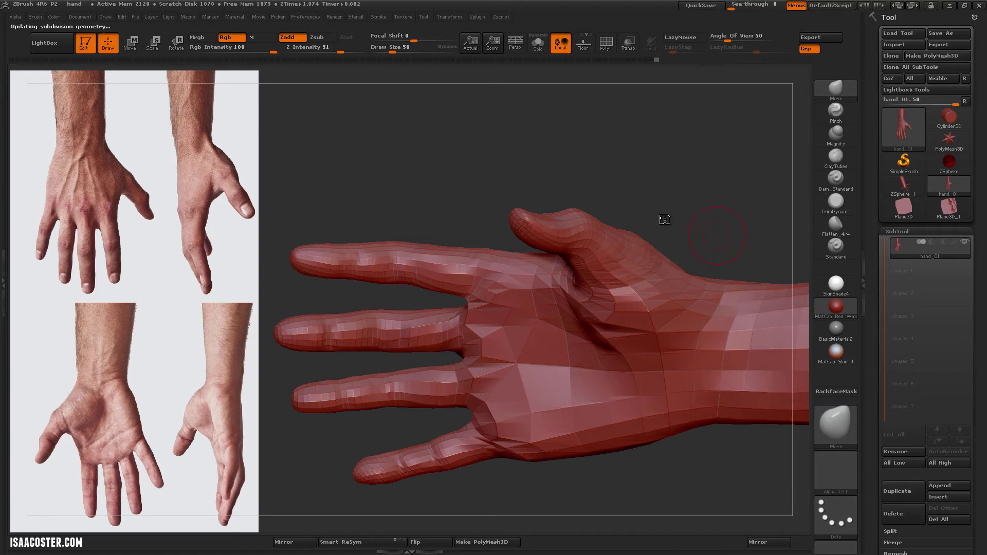
pyautogui.moveTo(661, 216); pyautogui.dragTo(679, 206)
# Step: Turn on perspective and flatten the thumb's planes with the Flatten brush at draw size 45
pyautogui.press('p')
pyautogui.moveTo(708, 245); pyautogui.dragTo(660, 229)
pyautogui.click(834, 225)
pyautogui.press('[')
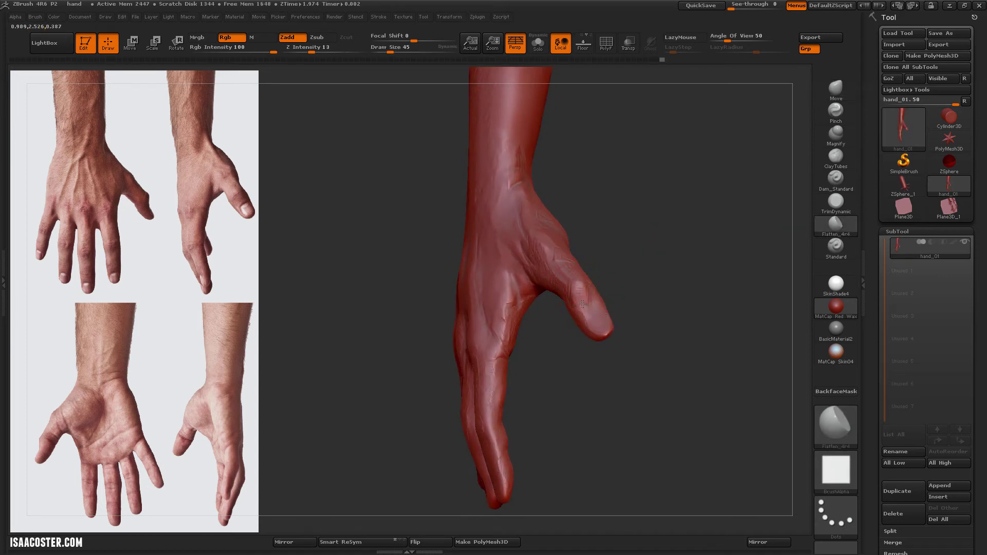
pyautogui.moveTo(663, 350); pyautogui.dragTo(595, 299)
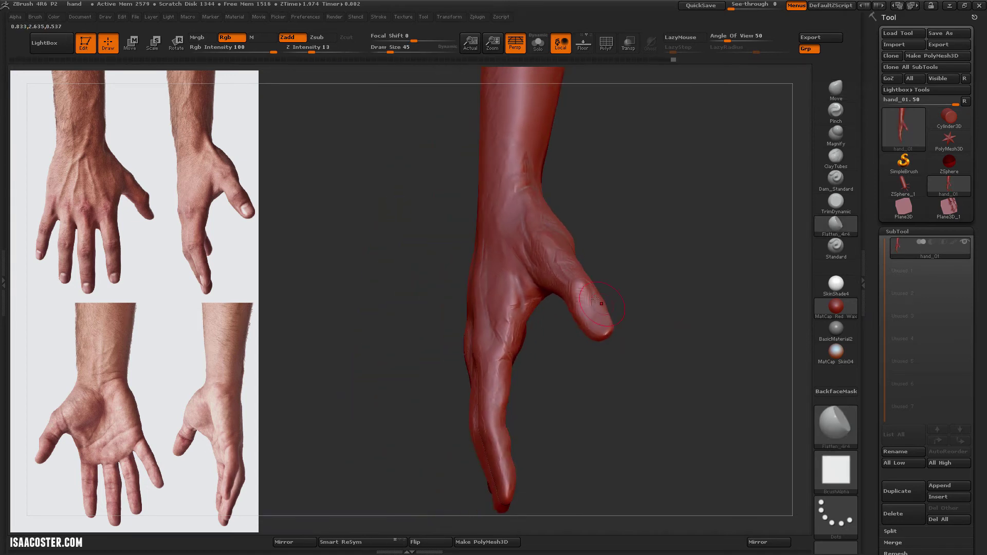
# Step: Mask everything except the thumb's tip, rotate it with Transpose Rotate, and clear the mask
pyautogui.hotkey('shift', 'd')
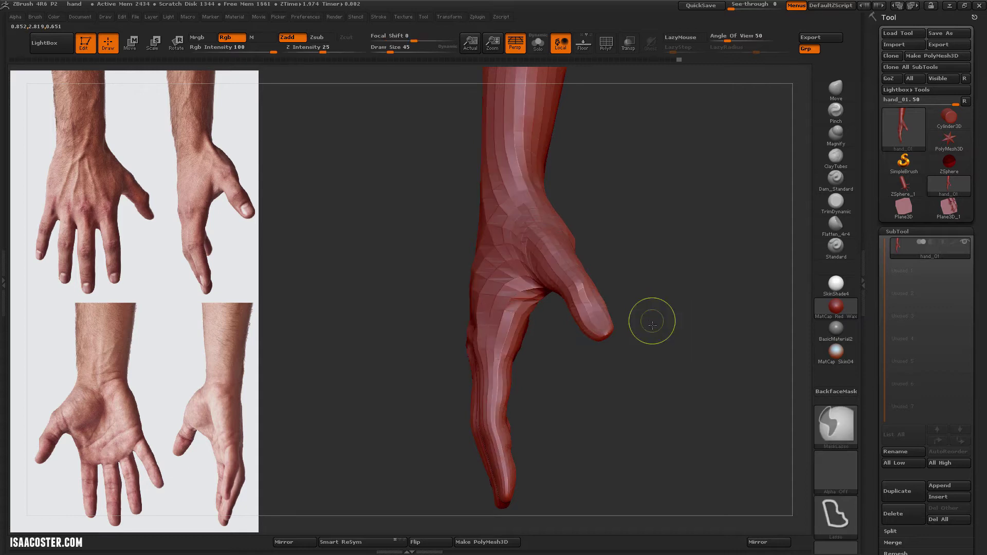
pyautogui.moveTo(652, 321)
pyautogui.keyDown('ctrl'); pyautogui.mouseDown()
pyautogui.moveTo(630, 270)
pyautogui.moveTo(579, 282)
pyautogui.moveTo(646, 235)
pyautogui.mouseUp(); pyautogui.keyUp('ctrl')
pyautogui.press('r')
pyautogui.keyDown('ctrl'); pyautogui.moveTo(700, 210); pyautogui.dragTo(692, 257); pyautogui.keyUp('ctrl')
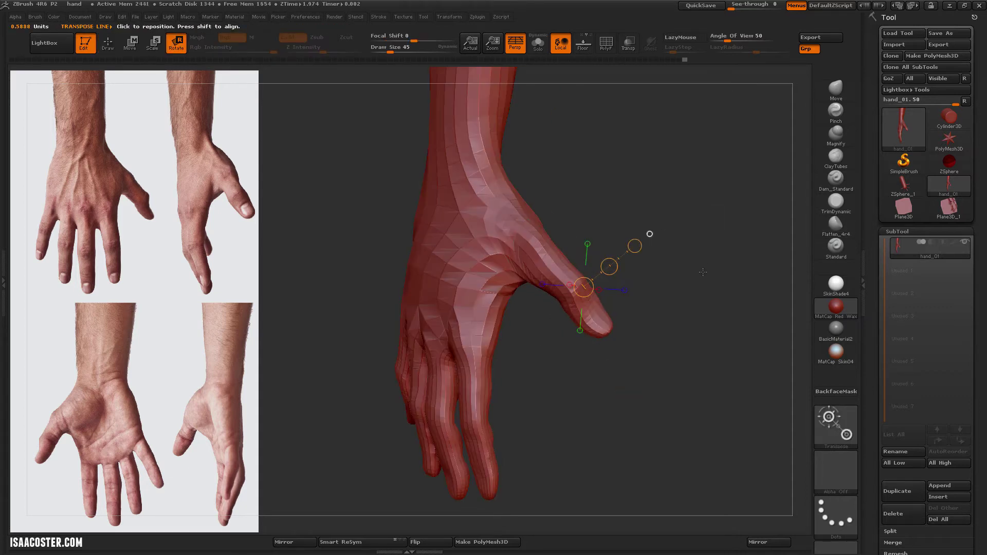
# Step: Refine the thumb's surface from the back of the hand with the Flatten brush at draw size 45
pyautogui.press('q')
pyautogui.press('b')
pyautogui.press('f')
pyautogui.press('l')
pyautogui.moveTo(683, 304); pyautogui.dragTo(682, 293)
pyautogui.moveTo(646, 230); pyautogui.dragTo(634, 194)
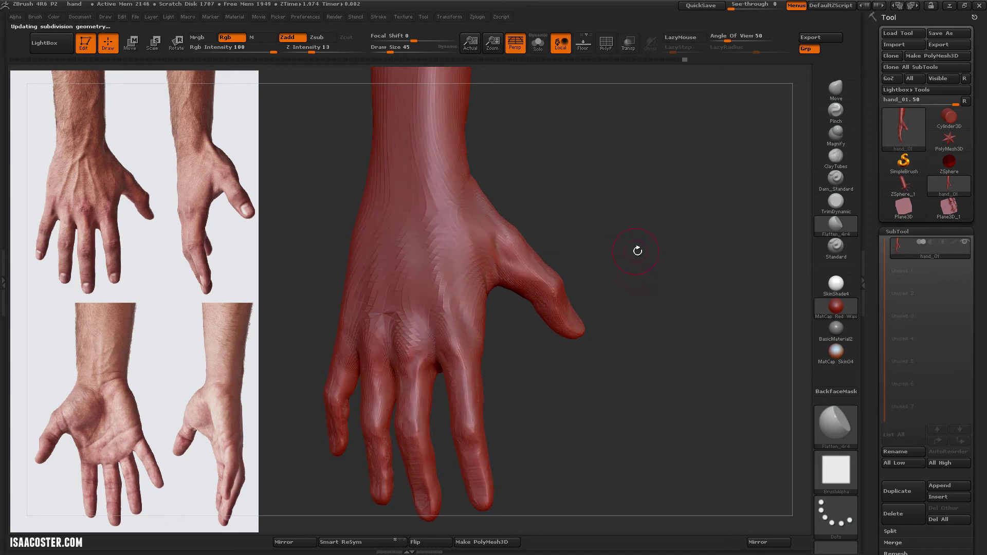
# Step: Build up the web between thumb and palm with ClayTubes and carve creases at the thumb's base with Dam_Standard
pyautogui.click(828, 155)
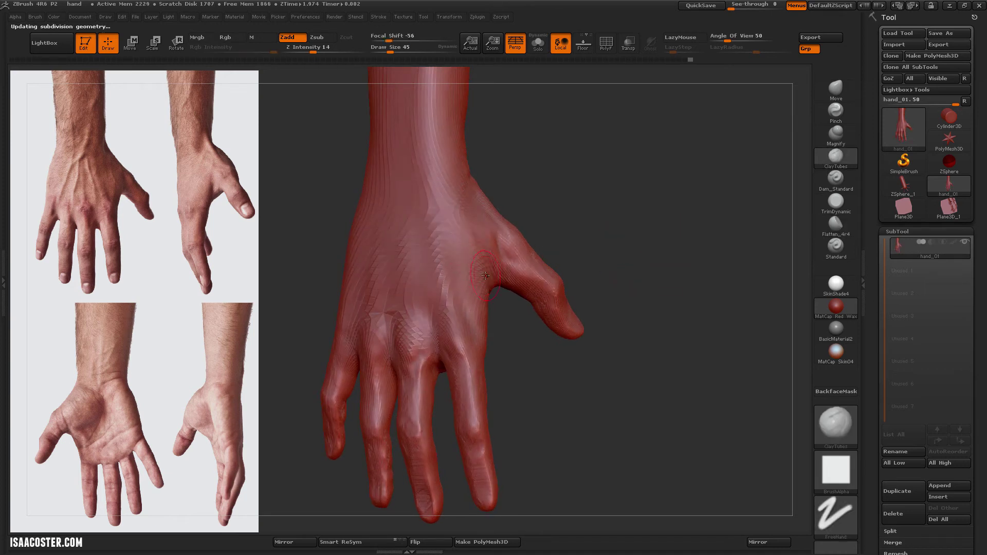
pyautogui.moveTo(496, 292); pyautogui.dragTo(684, 295)
pyautogui.moveTo(509, 281)
pyautogui.mouseDown()
pyautogui.moveTo(527, 308)
pyautogui.moveTo(463, 330)
pyautogui.moveTo(466, 323)
pyautogui.moveTo(458, 342)
pyautogui.mouseUp()
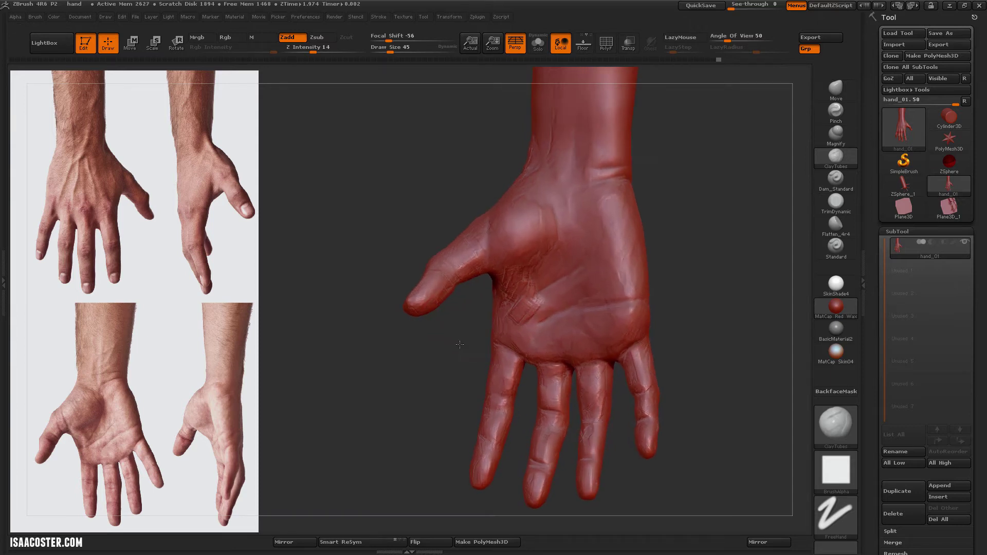
pyautogui.click(836, 177)
pyautogui.moveTo(800, 209)
pyautogui.mouseDown()
pyautogui.moveTo(669, 247)
pyautogui.moveTo(415, 266)
pyautogui.moveTo(425, 281)
pyautogui.moveTo(410, 243)
pyautogui.moveTo(442, 336)
pyautogui.moveTo(449, 308)
pyautogui.mouseUp()
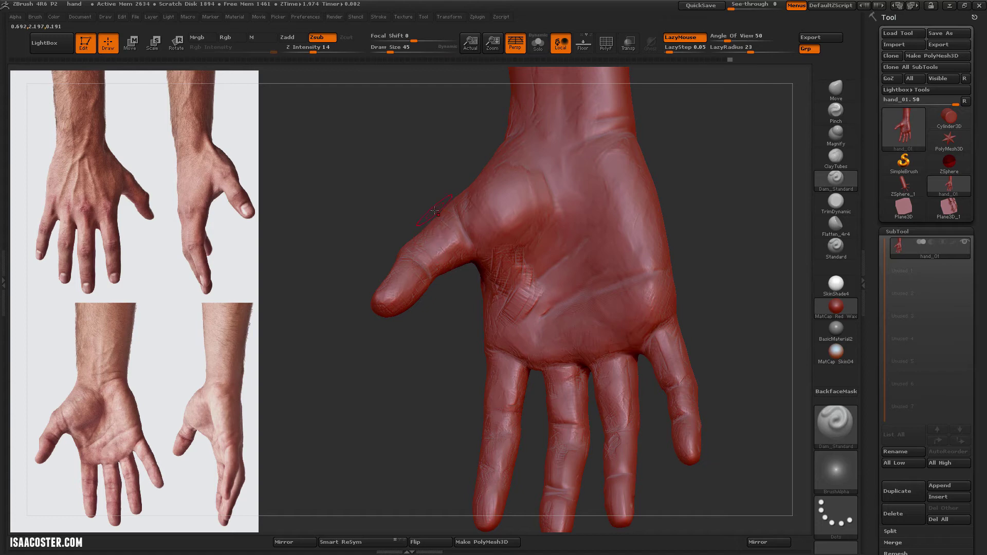
# Step: Flatten the built-up web between thumb and index finger from the palm and side with the Flatten brush
pyautogui.press('b')
pyautogui.press('f')
pyautogui.press('l')
pyautogui.moveTo(457, 291); pyautogui.dragTo(454, 328)
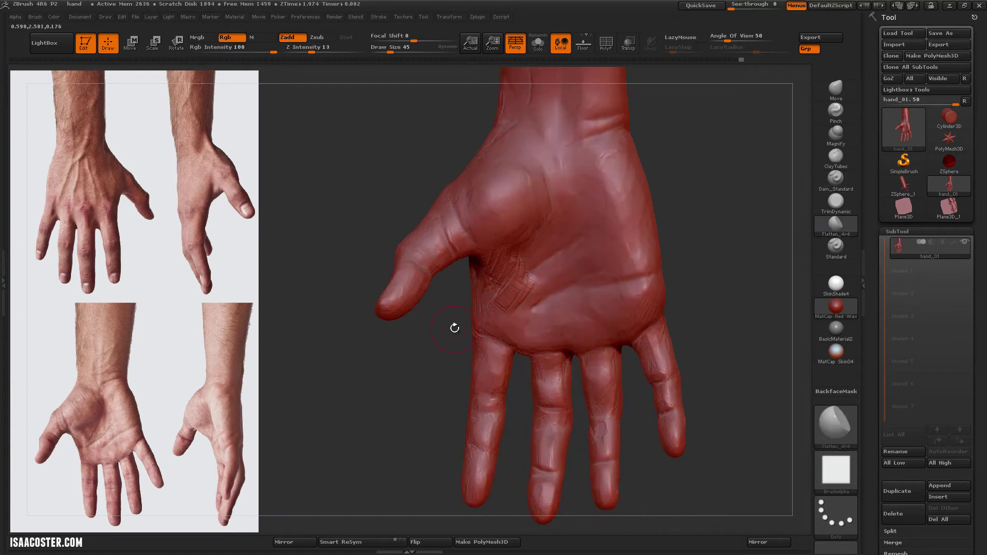
pyautogui.moveTo(538, 274); pyautogui.dragTo(475, 286)
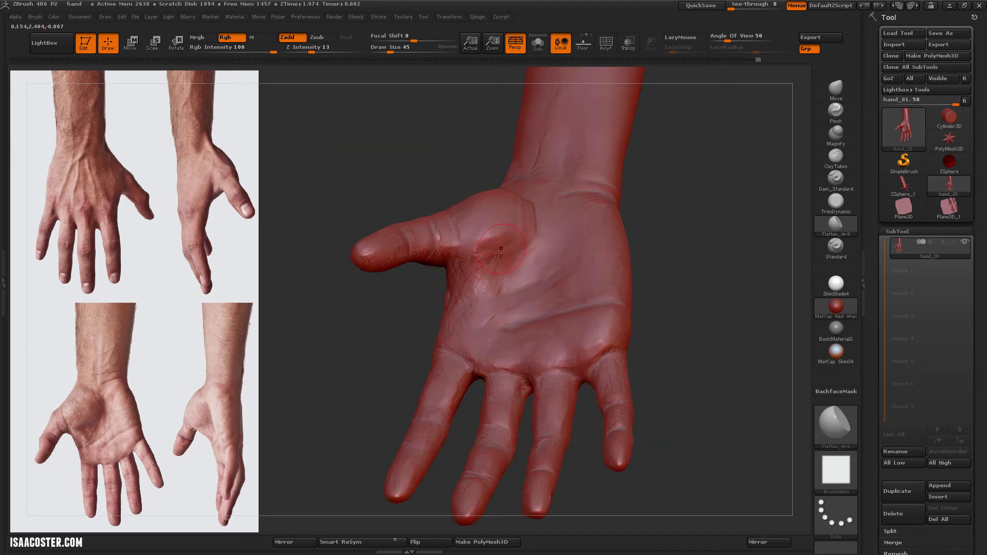
pyautogui.moveTo(647, 324)
pyautogui.mouseDown()
pyautogui.moveTo(720, 325)
pyautogui.moveTo(699, 324)
pyautogui.mouseUp()
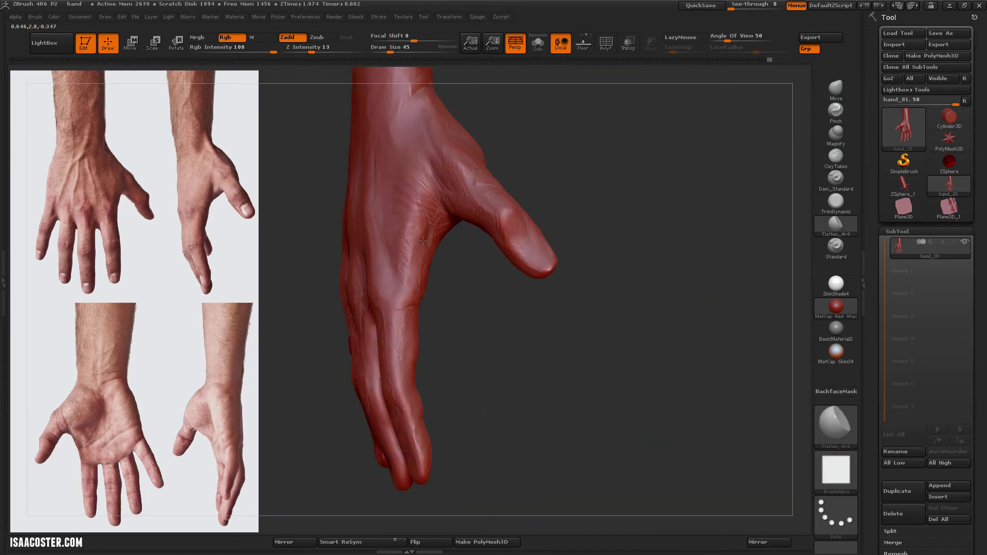
pyautogui.moveTo(452, 216)
pyautogui.mouseDown()
pyautogui.moveTo(466, 308)
pyautogui.moveTo(529, 337)
pyautogui.moveTo(509, 288)
pyautogui.mouseUp()
# Step: Reshape the thumb and its web with the Move brush at draw size 86 and subdivide the mesh
pyautogui.press('b')
pyautogui.press('m')
pyautogui.press('v')
pyautogui.press('s')
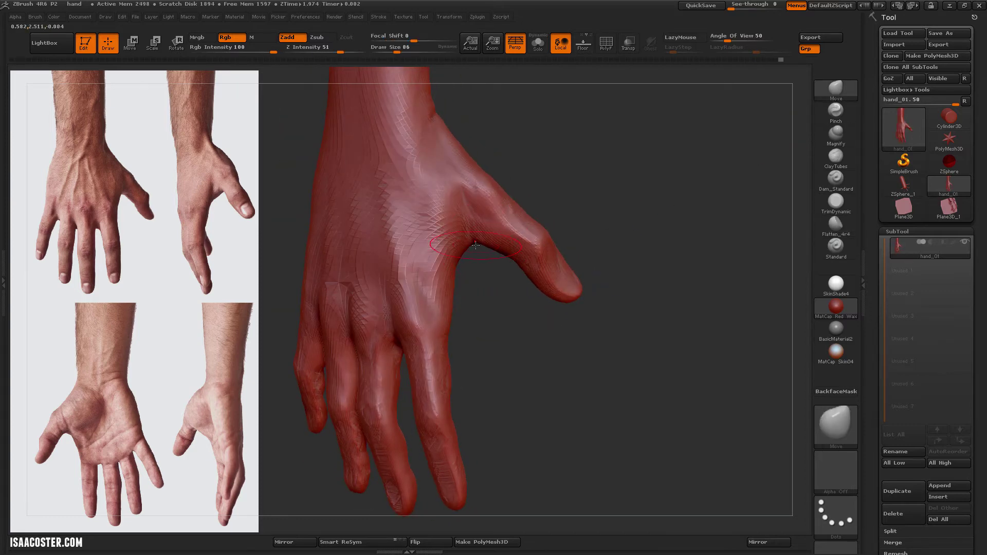
pyautogui.hotkey('ctrl', 'd')
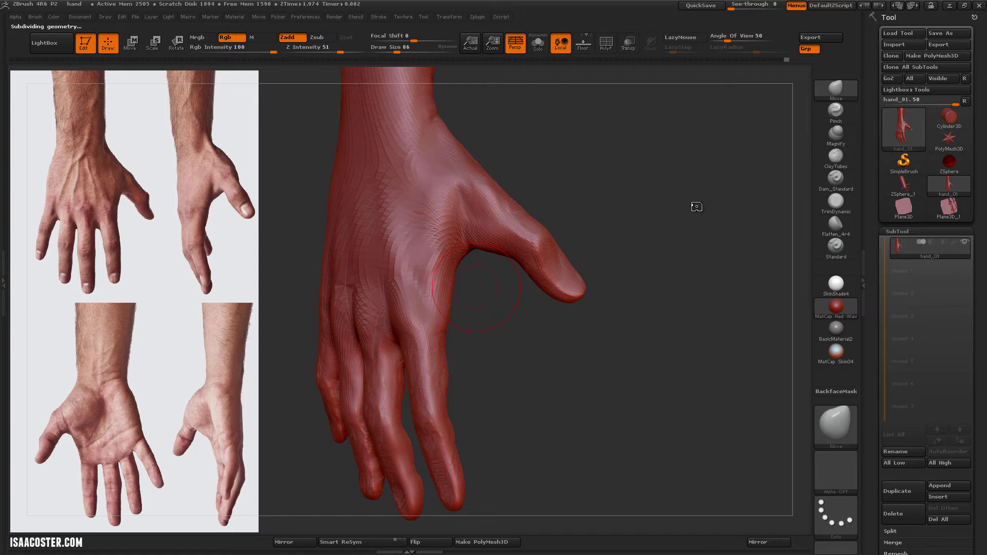
pyautogui.moveTo(694, 205); pyautogui.dragTo(678, 229)
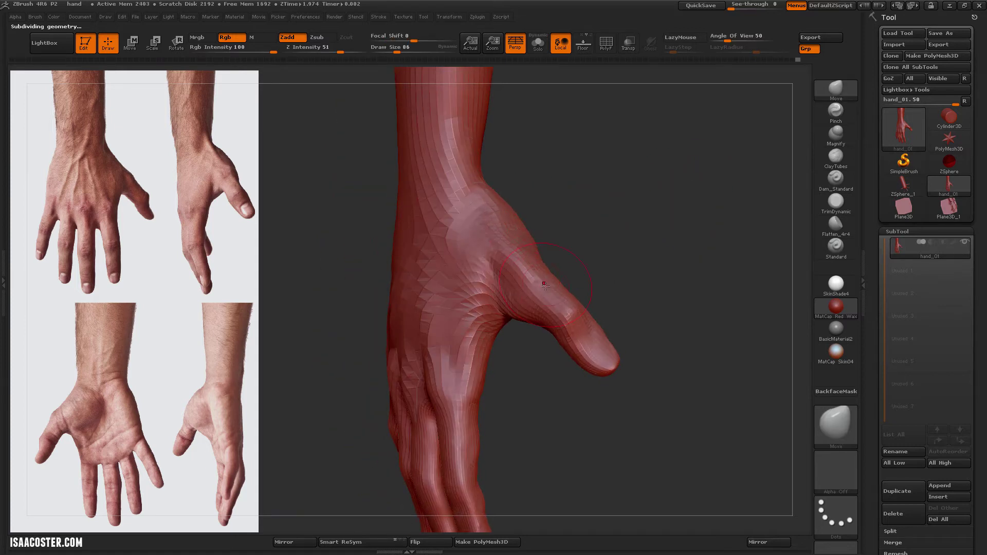
pyautogui.moveTo(544, 284)
pyautogui.mouseDown()
pyautogui.moveTo(591, 339)
pyautogui.moveTo(634, 242)
pyautogui.mouseUp()
pyautogui.hotkey('ctrl', 'd')
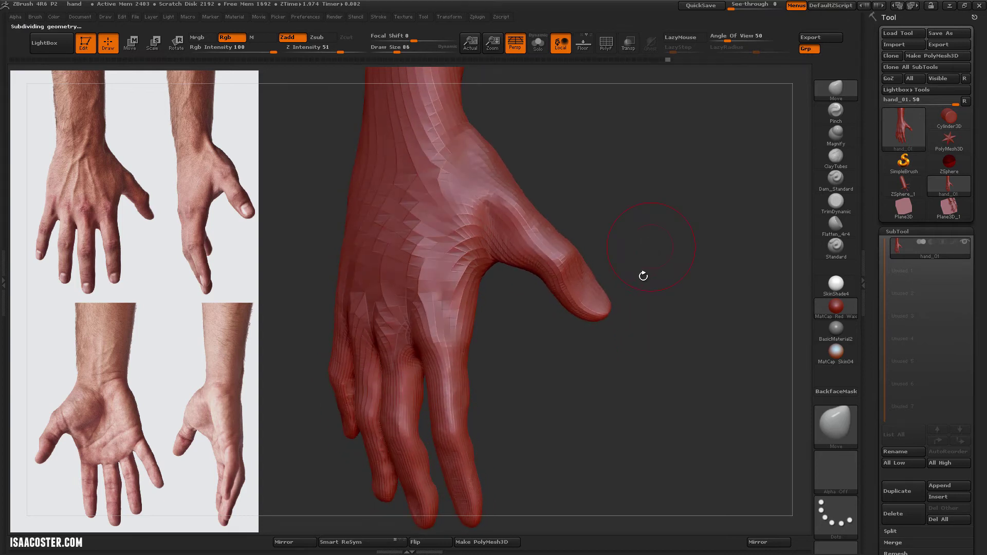
# Step: Build up the index knuckle and the back of the hand beside the thumb with ClayTubes at draw size 45
pyautogui.click(836, 157)
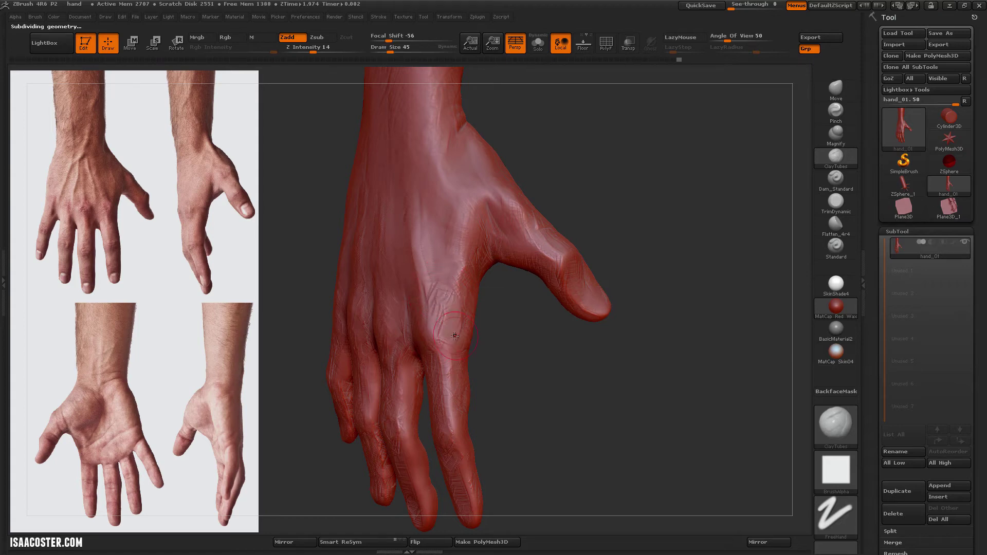
pyautogui.press('[')
pyautogui.moveTo(511, 317); pyautogui.dragTo(543, 356)
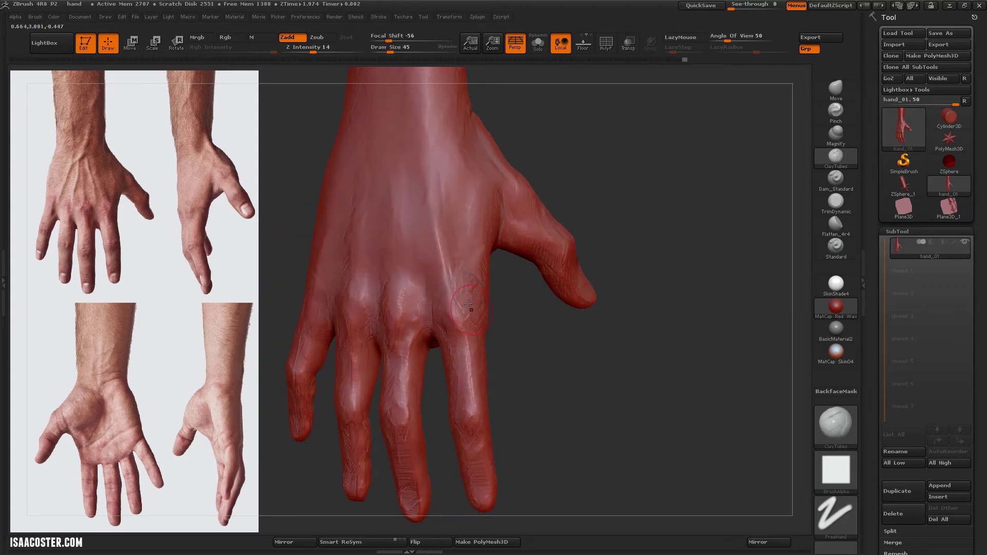
pyautogui.moveTo(468, 304); pyautogui.dragTo(500, 235)
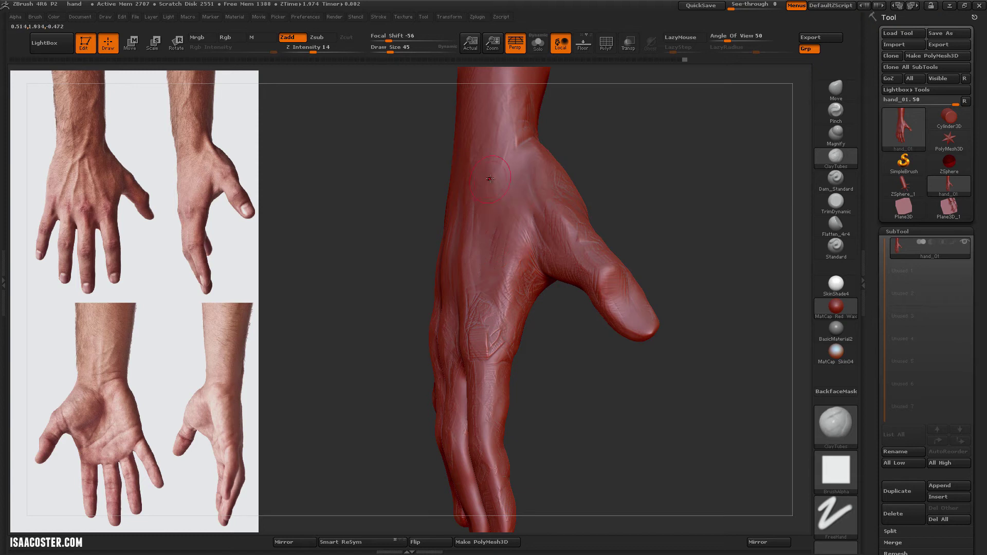
pyautogui.moveTo(490, 178); pyautogui.dragTo(493, 167)
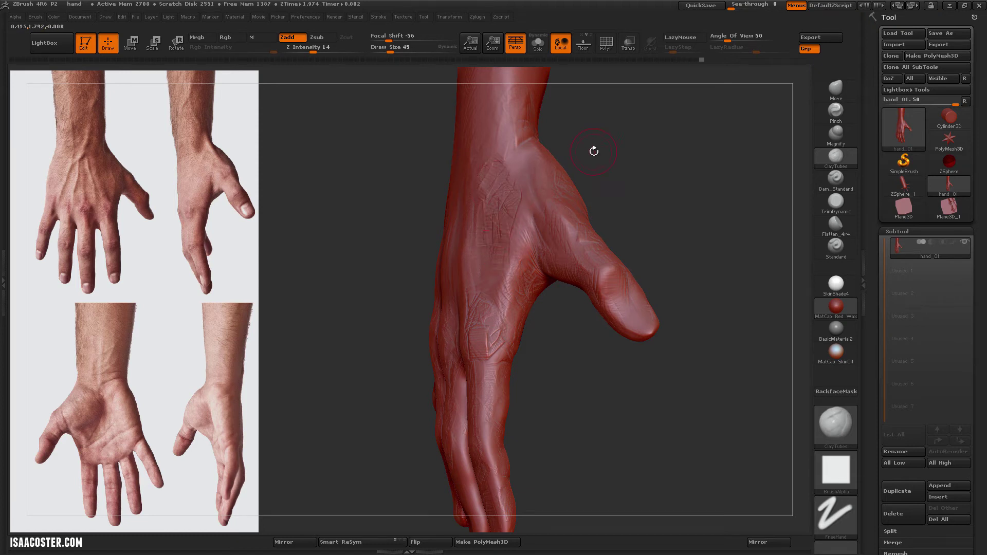
pyautogui.moveTo(594, 151); pyautogui.dragTo(560, 165)
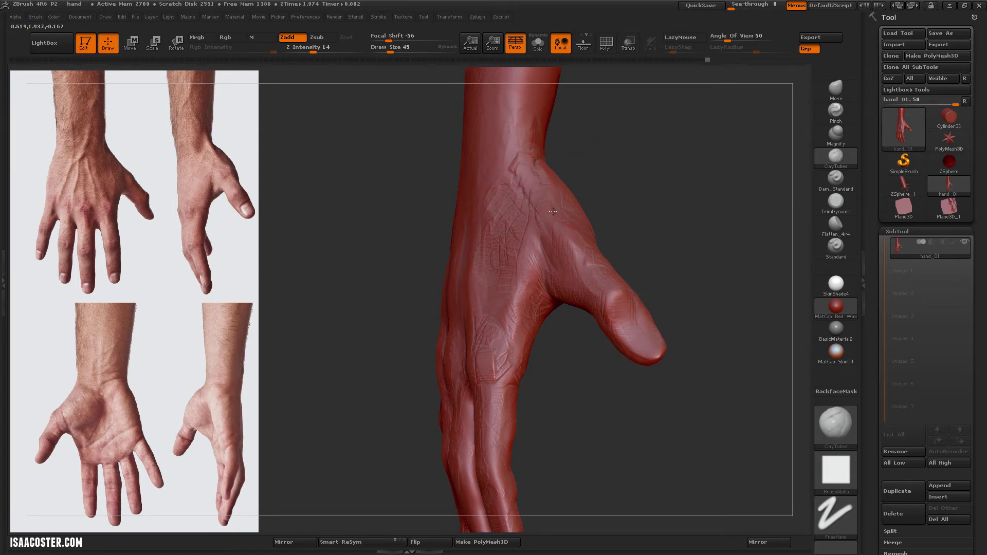
pyautogui.moveTo(709, 221); pyautogui.dragTo(772, 206)
# Step: Flatten the new volumes on the index knuckle, thumb base, and wrist with the Flatten brush
pyautogui.click(836, 224)
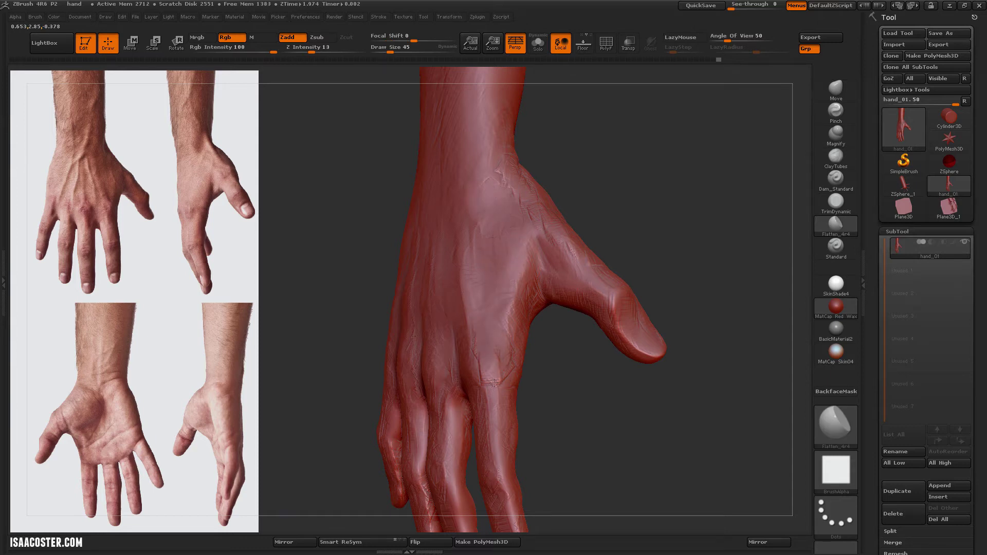
pyautogui.moveTo(494, 383); pyautogui.dragTo(520, 286)
pyautogui.moveTo(514, 334)
pyautogui.mouseDown()
pyautogui.moveTo(536, 353)
pyautogui.moveTo(531, 306)
pyautogui.mouseUp()
pyautogui.moveTo(577, 232); pyautogui.dragTo(511, 221)
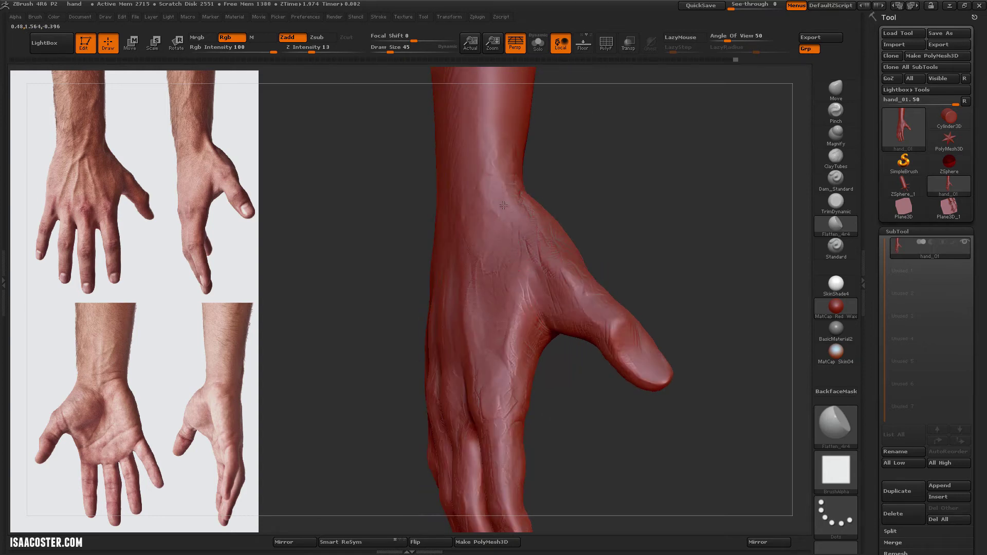
pyautogui.moveTo(578, 209); pyautogui.dragTo(510, 186)
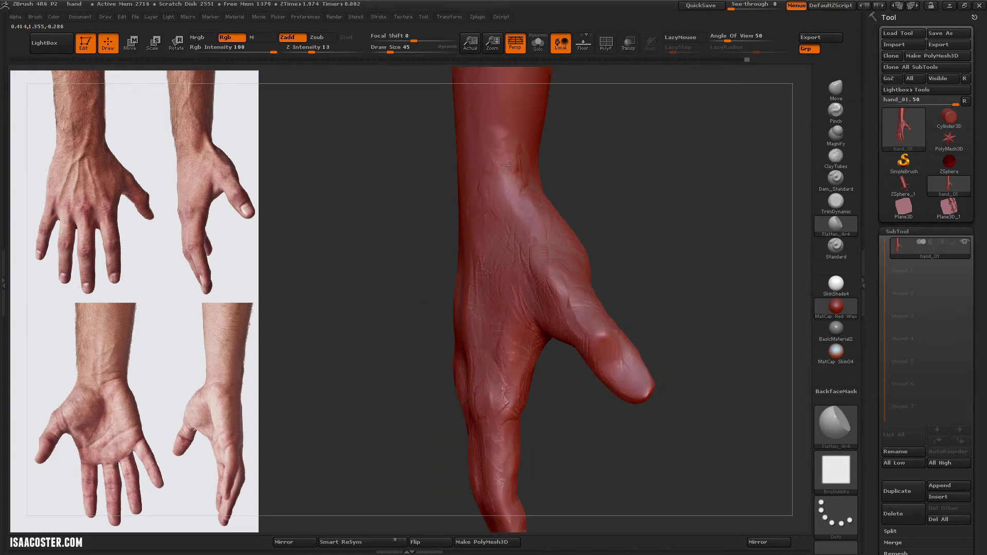
pyautogui.moveTo(576, 310); pyautogui.dragTo(568, 322)
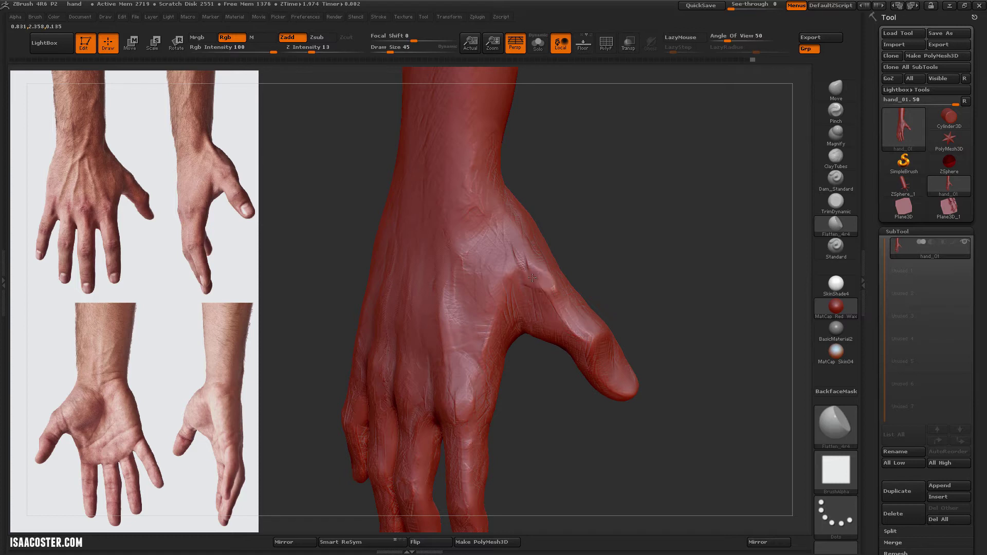
pyautogui.moveTo(650, 280)
pyautogui.keyDown('alt'); pyautogui.mouseDown()
pyautogui.moveTo(652, 206)
pyautogui.moveTo(683, 269)
pyautogui.moveTo(550, 205)
pyautogui.moveTo(535, 231)
pyautogui.mouseUp(); pyautogui.keyUp('alt')
# Step: Build up the lower edge of the thumb pad on the palm with ClayTubes
pyautogui.click(836, 180)
pyautogui.keyDown('alt'); pyautogui.moveTo(771, 232); pyautogui.dragTo(772, 205); pyautogui.keyUp('alt')
pyautogui.moveTo(643, 270)
pyautogui.mouseDown()
pyautogui.moveTo(639, 278)
pyautogui.moveTo(640, 234)
pyautogui.mouseUp()
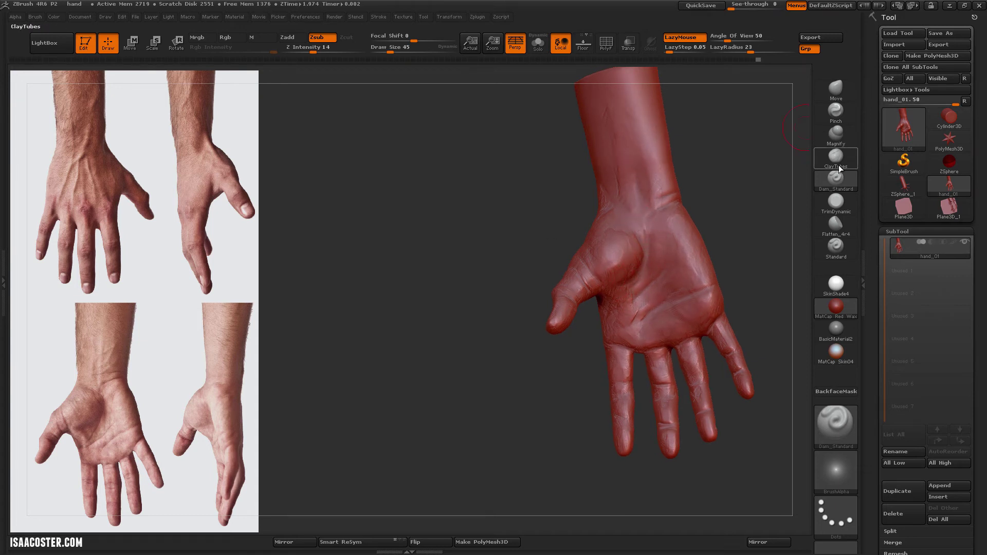
pyautogui.press('b')
pyautogui.press('c')
pyautogui.press('t')
pyautogui.moveTo(756, 236); pyautogui.dragTo(720, 251)
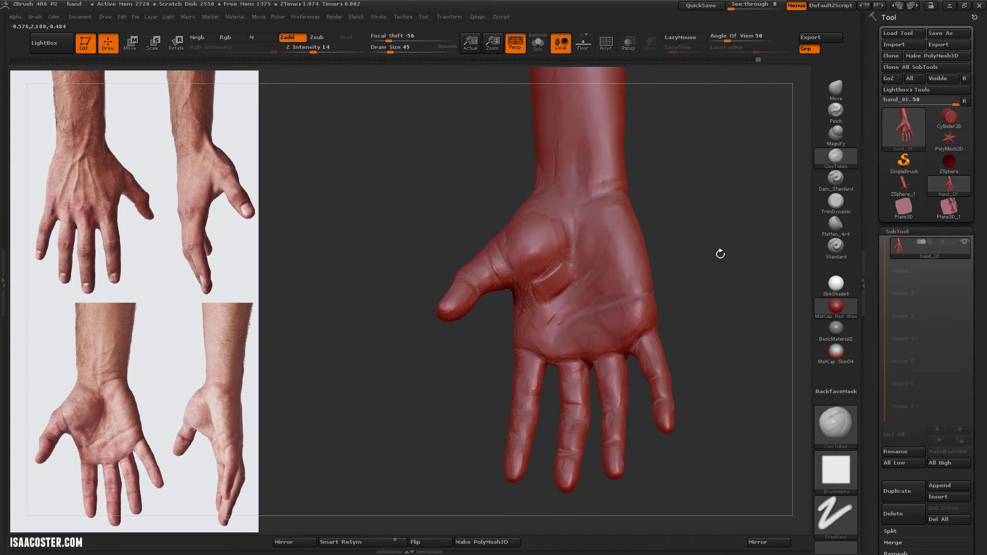
# Step: Blend the thumb pad's lower edge into the palm with the Flatten brush
pyautogui.click(836, 226)
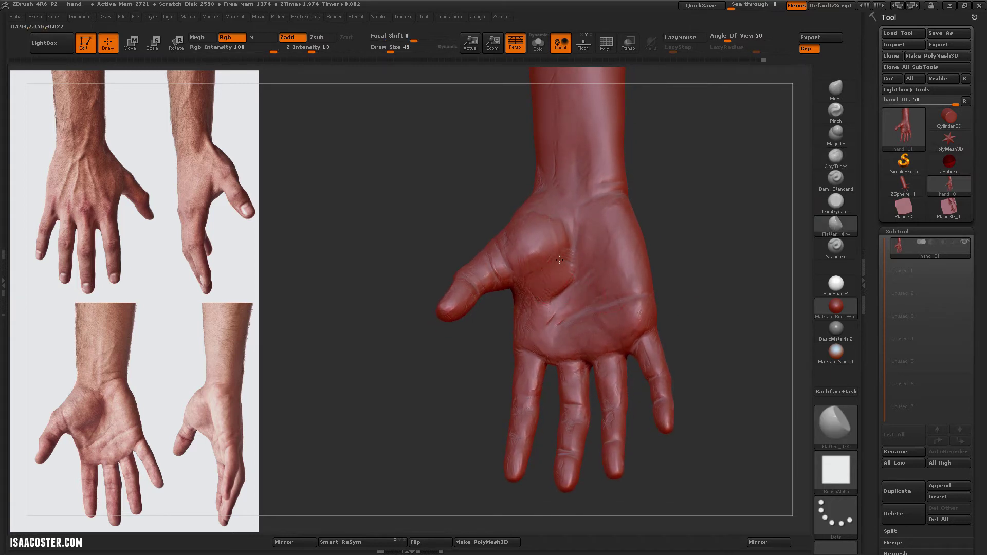
pyautogui.moveTo(560, 260)
pyautogui.mouseDown()
pyautogui.moveTo(565, 287)
pyautogui.moveTo(548, 300)
pyautogui.moveTo(560, 320)
pyautogui.mouseUp()
pyautogui.moveTo(713, 233); pyautogui.dragTo(711, 258)
# Step: Carve the wrist crease and the palm lines around the thumb pad with Dam_Standard at draw size 45
pyautogui.press('b')
pyautogui.press('d')
pyautogui.press('s')
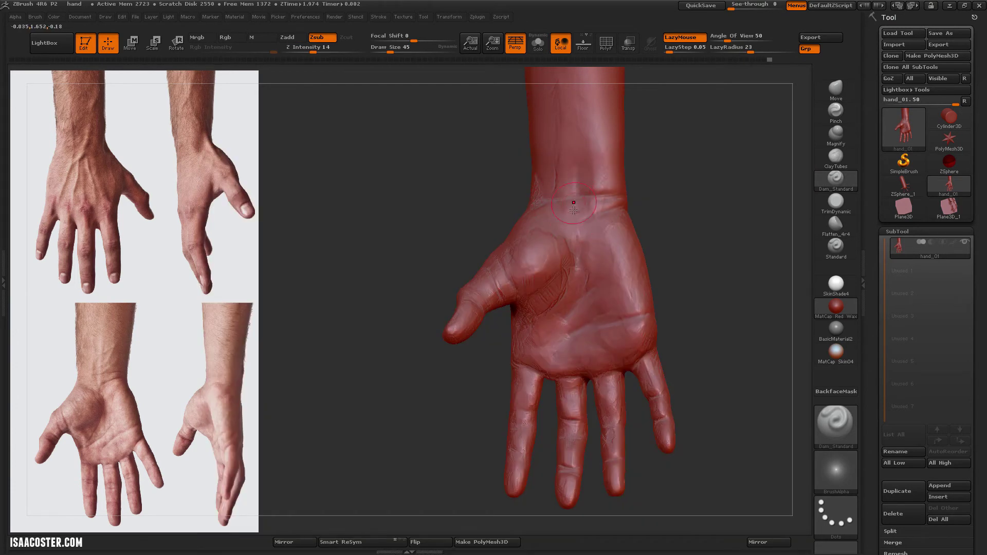
pyautogui.moveTo(566, 221)
pyautogui.mouseDown()
pyautogui.moveTo(564, 195)
pyautogui.moveTo(598, 194)
pyautogui.mouseUp()
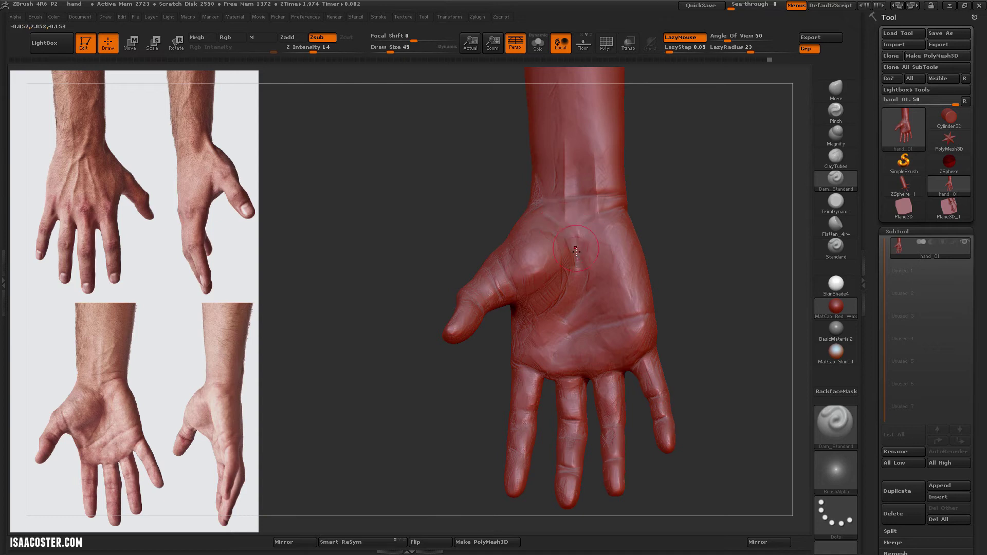
pyautogui.moveTo(575, 250); pyautogui.dragTo(563, 216)
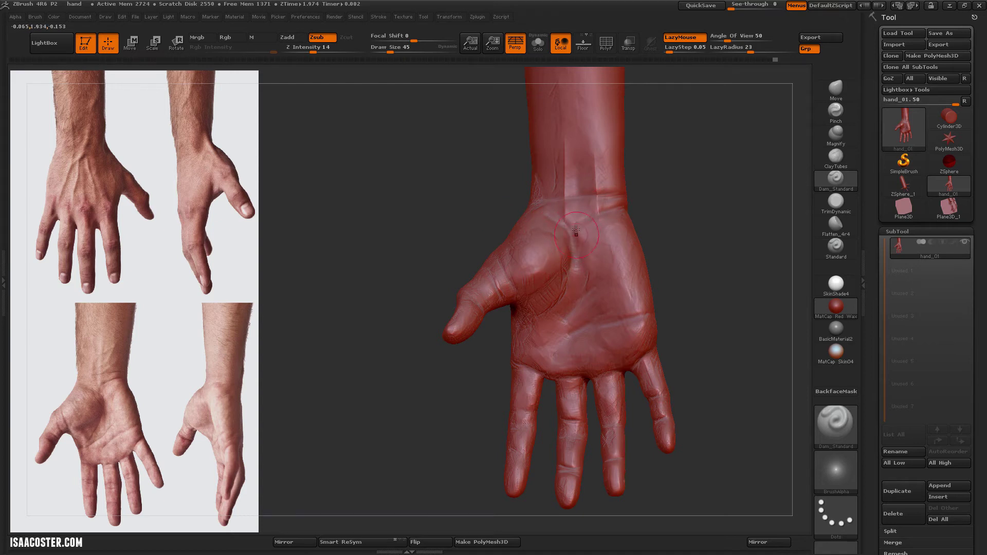
pyautogui.moveTo(531, 324)
pyautogui.mouseDown()
pyautogui.moveTo(585, 278)
pyautogui.moveTo(616, 280)
pyautogui.moveTo(573, 304)
pyautogui.mouseUp()
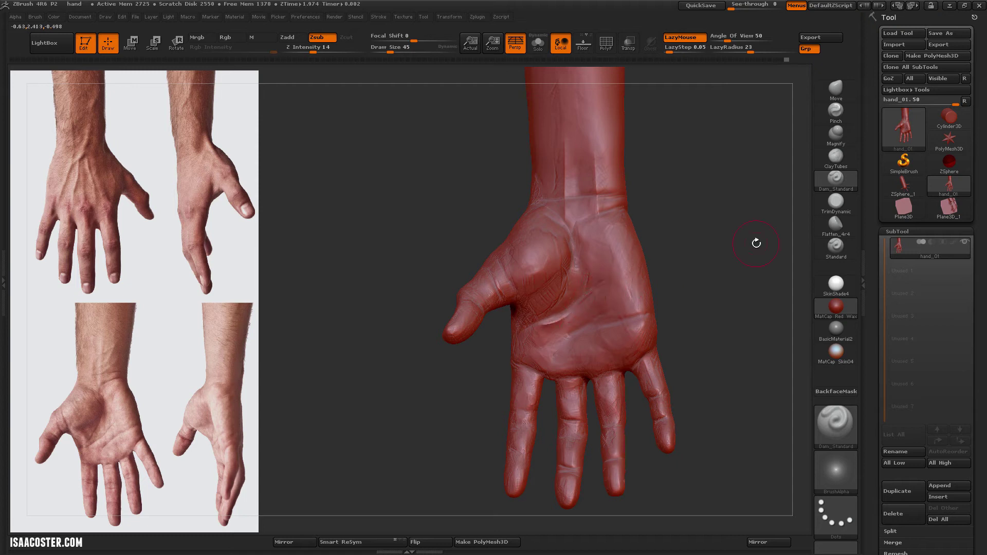
# Step: Soften the thumb pad, palm and wrist creases with the Flatten brush
pyautogui.click(836, 225)
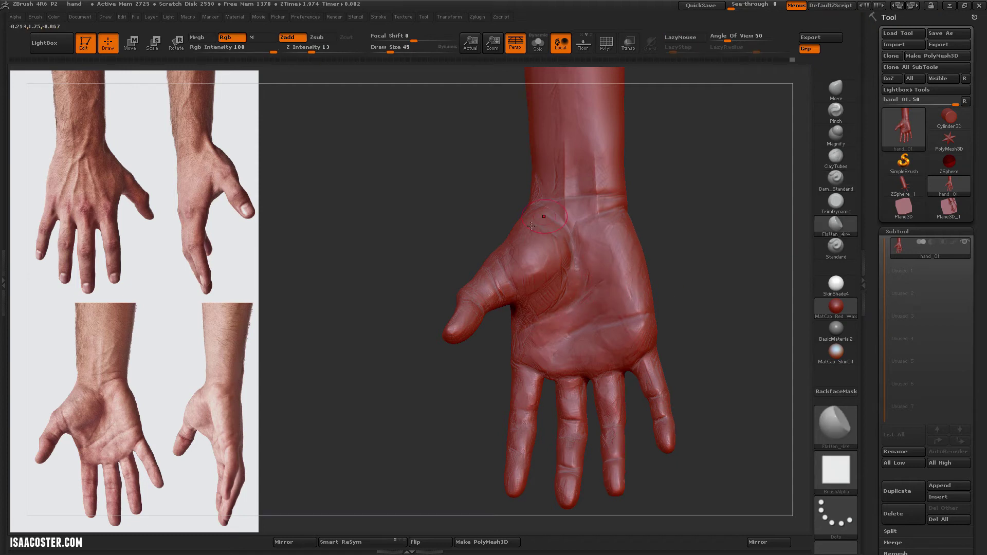
pyautogui.moveTo(694, 257)
pyautogui.mouseDown()
pyautogui.moveTo(712, 268)
pyautogui.moveTo(709, 247)
pyautogui.moveTo(666, 245)
pyautogui.moveTo(643, 229)
pyautogui.moveTo(671, 272)
pyautogui.moveTo(659, 302)
pyautogui.mouseUp()
pyautogui.press('shift')
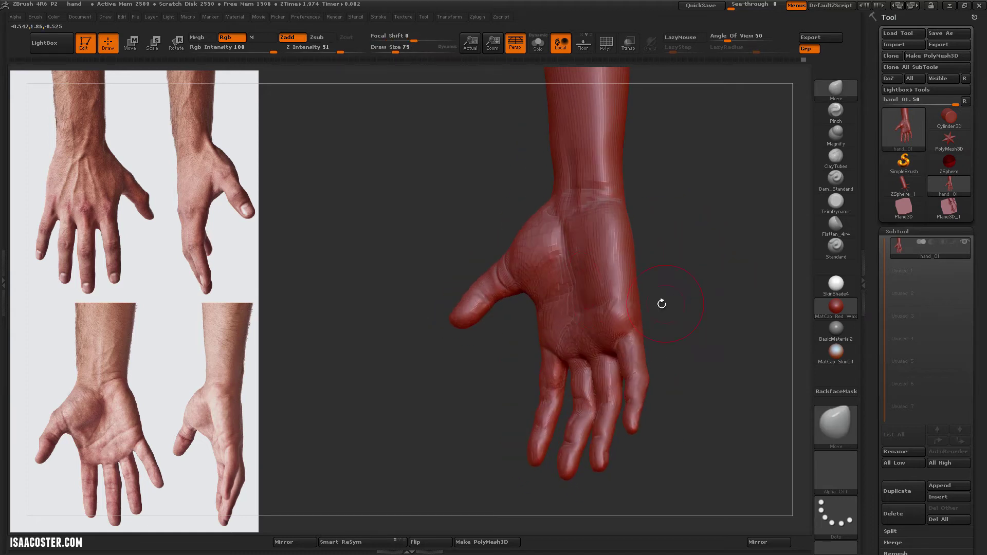
# Step: Adjust the fingers' shape at low resolution with the Move brush at draw size 75, and step the mesh up to a higher subdivision level
pyautogui.moveTo(579, 285)
pyautogui.mouseDown()
pyautogui.moveTo(587, 330)
pyautogui.moveTo(562, 330)
pyautogui.moveTo(586, 350)
pyautogui.moveTo(536, 355)
pyautogui.moveTo(568, 359)
pyautogui.moveTo(573, 386)
pyautogui.moveTo(553, 447)
pyautogui.mouseUp()
pyautogui.press('b')
pyautogui.press('f')
pyautogui.press('l')
pyautogui.moveTo(507, 360)
pyautogui.mouseDown()
pyautogui.moveTo(521, 343)
pyautogui.moveTo(535, 366)
pyautogui.mouseUp()
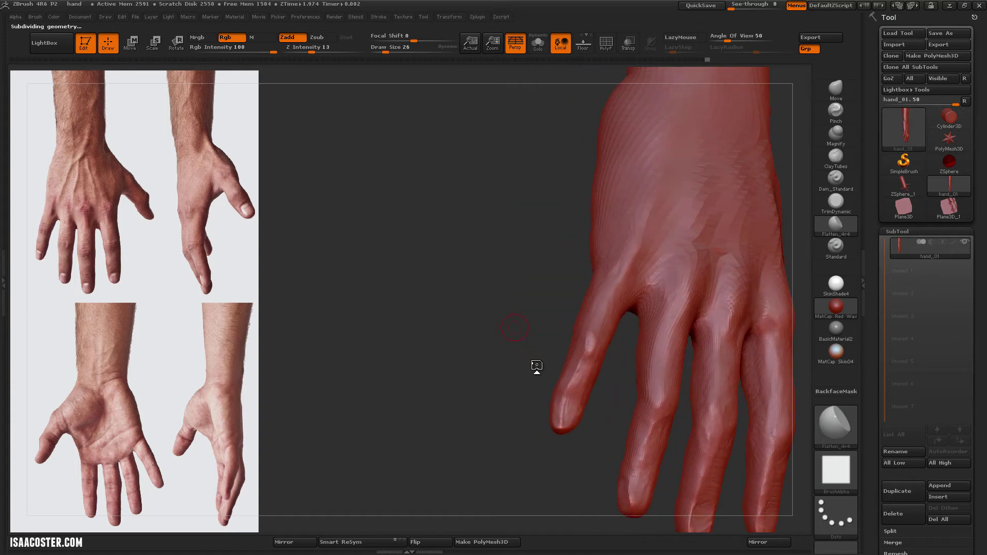
pyautogui.hotkey('ctrl', 'd')
pyautogui.moveTo(463, 406); pyautogui.dragTo(458, 286)
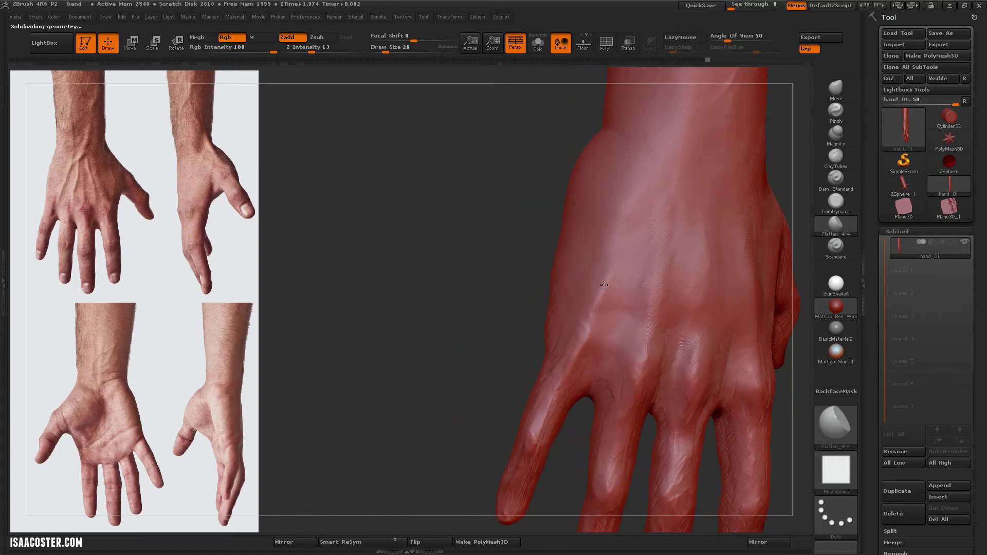
# Step: Flatten the knuckles and the backs of the fingers with the Flatten brush at draw size 24
pyautogui.press(']')
pyautogui.press(']')
pyautogui.press(']')
pyautogui.moveTo(463, 360)
pyautogui.mouseDown()
pyautogui.moveTo(468, 329)
pyautogui.moveTo(496, 308)
pyautogui.moveTo(492, 319)
pyautogui.mouseUp()
pyautogui.press('s')
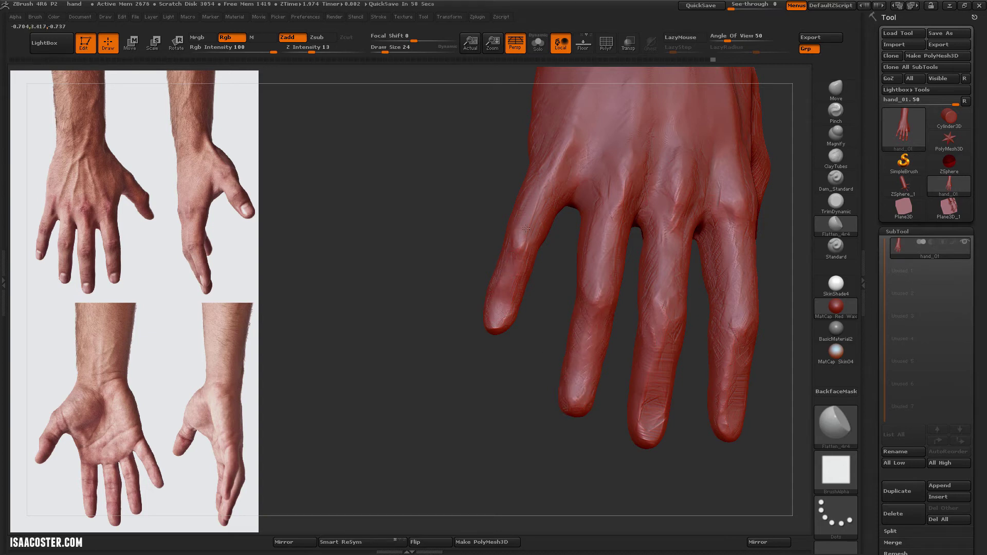
pyautogui.moveTo(610, 226); pyautogui.dragTo(564, 221)
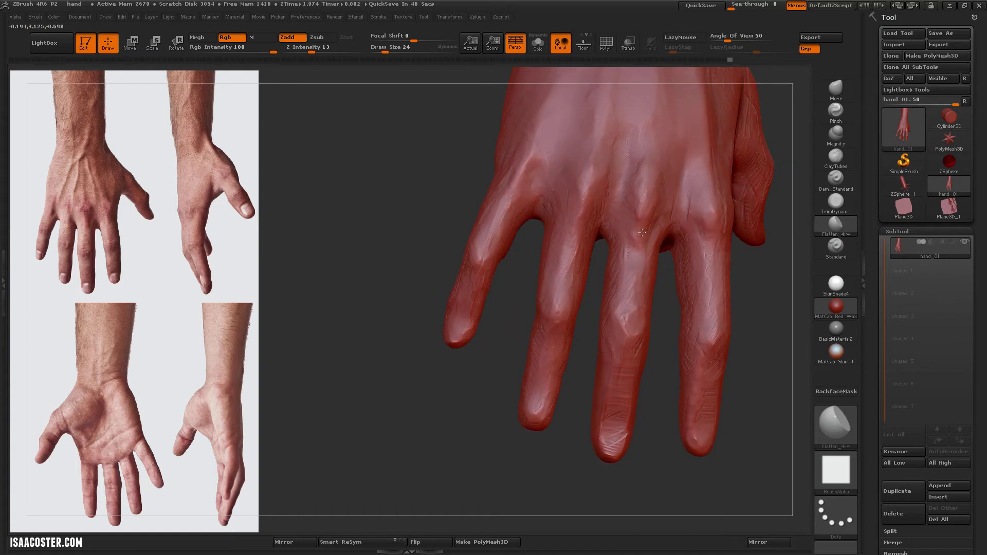
pyautogui.moveTo(643, 157); pyautogui.dragTo(652, 232)
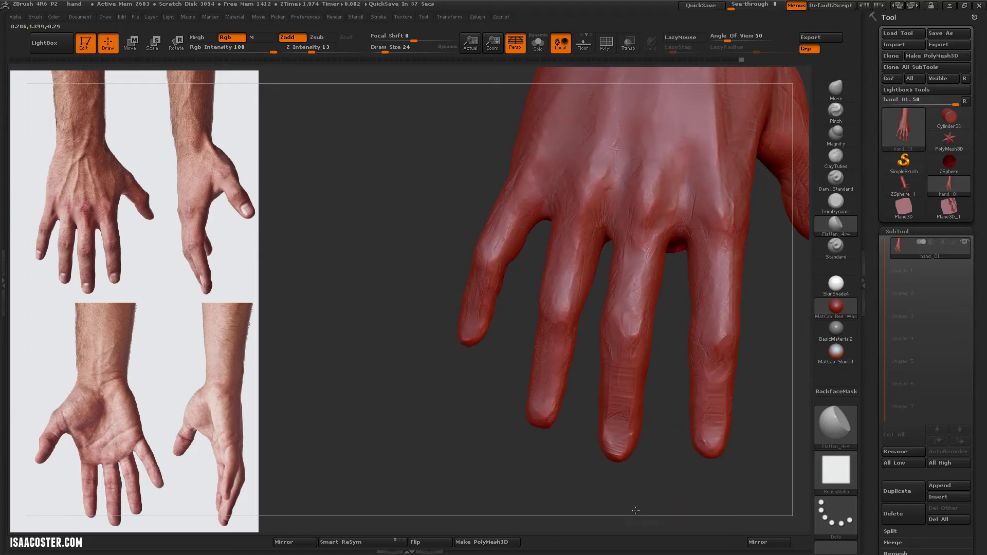
# Step: Flatten the planes of the middle and index fingers down to the fingertips
pyautogui.moveTo(636, 511); pyautogui.dragTo(551, 233)
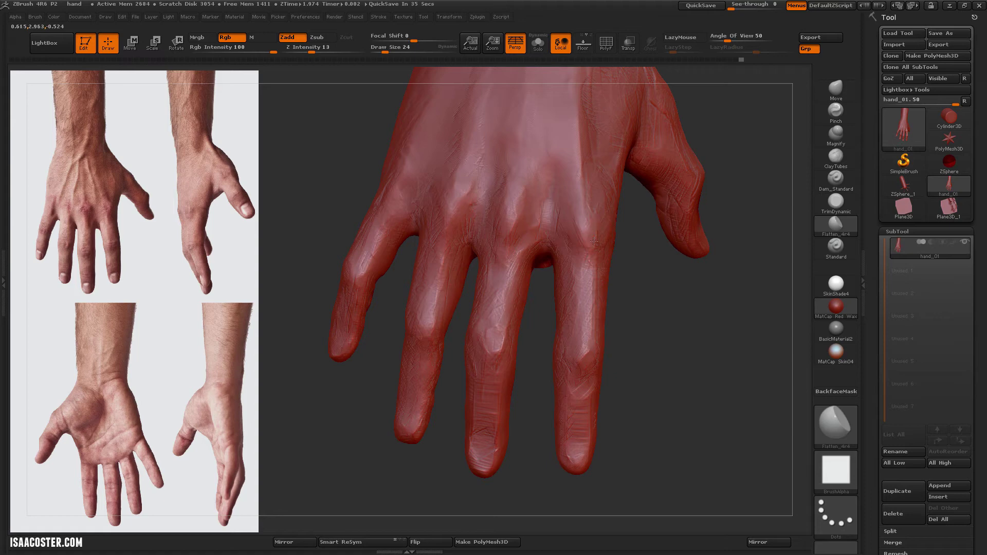
pyautogui.moveTo(515, 444); pyautogui.dragTo(492, 449)
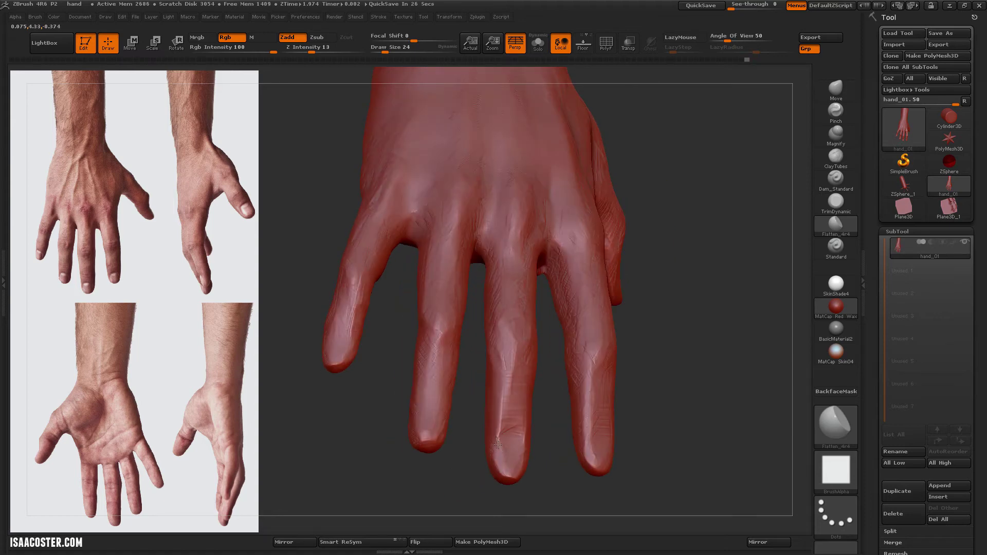
pyautogui.moveTo(517, 425); pyautogui.dragTo(526, 432)
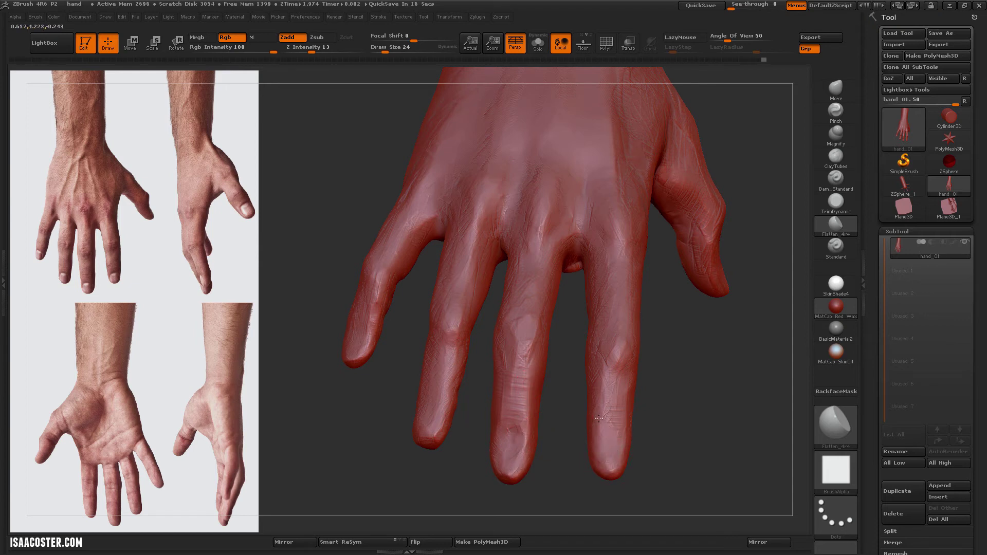
pyautogui.moveTo(600, 418); pyautogui.dragTo(607, 379)
pyautogui.moveTo(670, 364); pyautogui.dragTo(699, 370)
# Step: Build up the index finger's middle knuckle with ClayTubes at draw size 24
pyautogui.press('b')
pyautogui.press('c')
pyautogui.press('t')
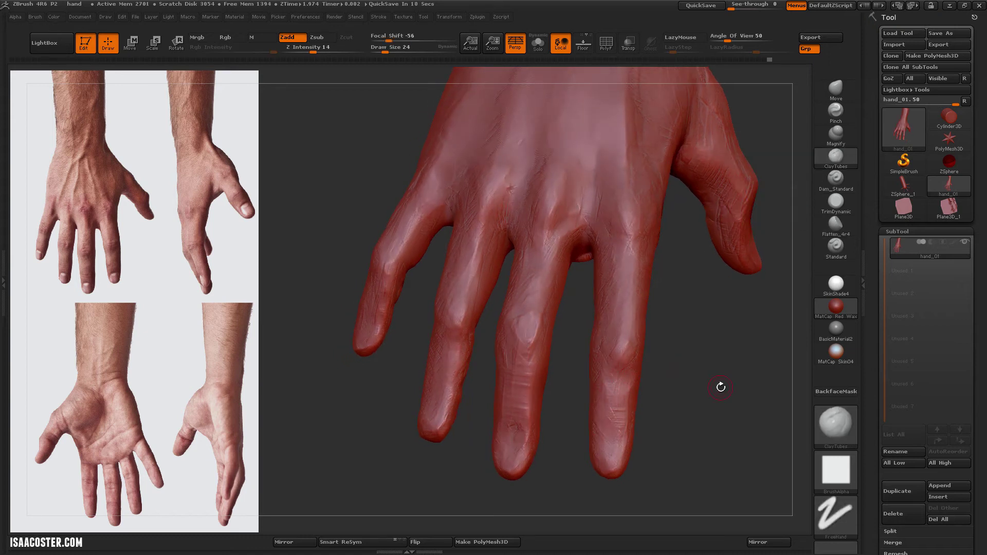
pyautogui.moveTo(602, 348); pyautogui.dragTo(633, 335)
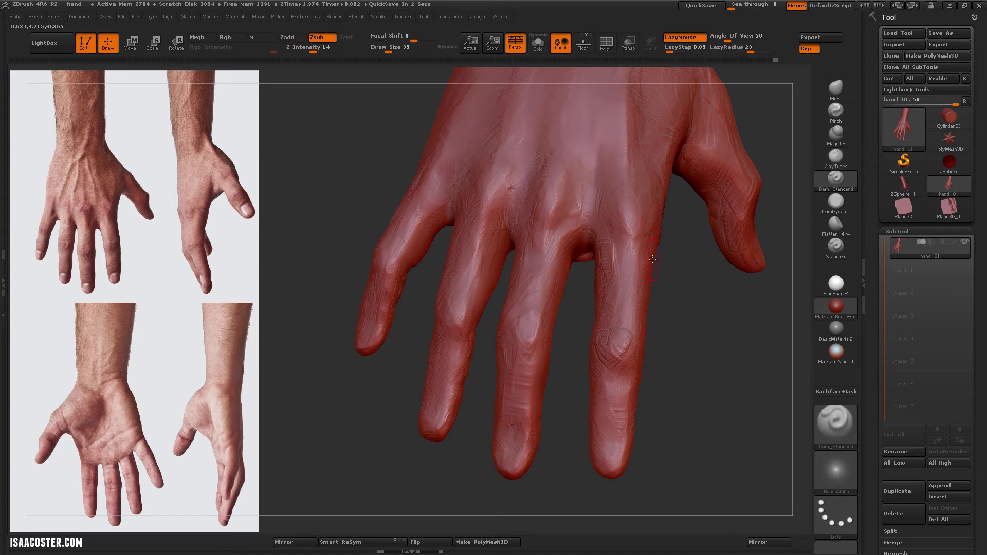
# Step: Carve skin creases around the index, ring and little finger joints with Dam_Standard at draw size 35
pyautogui.press('b')
pyautogui.press('d')
pyautogui.press('s')
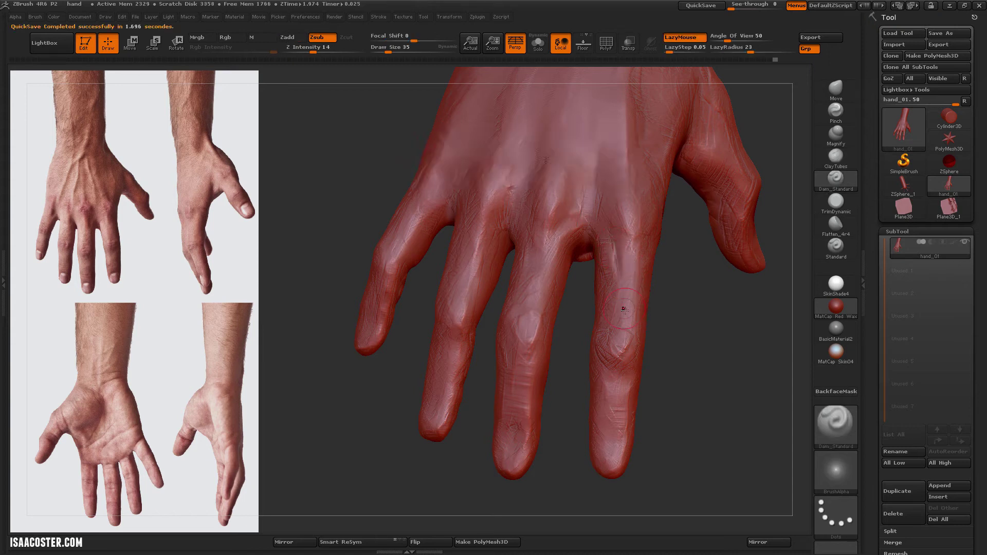
pyautogui.moveTo(609, 240); pyautogui.dragTo(561, 270)
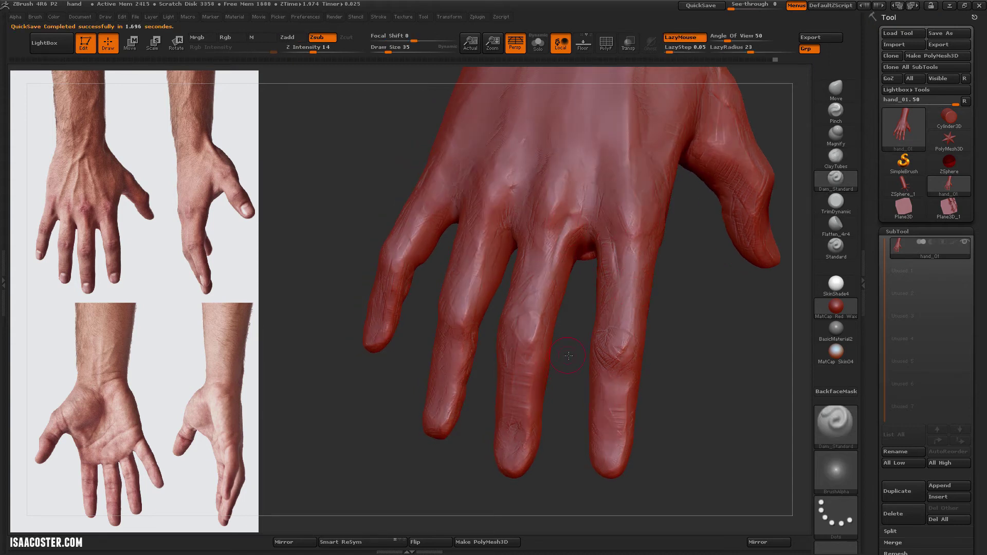
pyautogui.moveTo(570, 356); pyautogui.dragTo(573, 339)
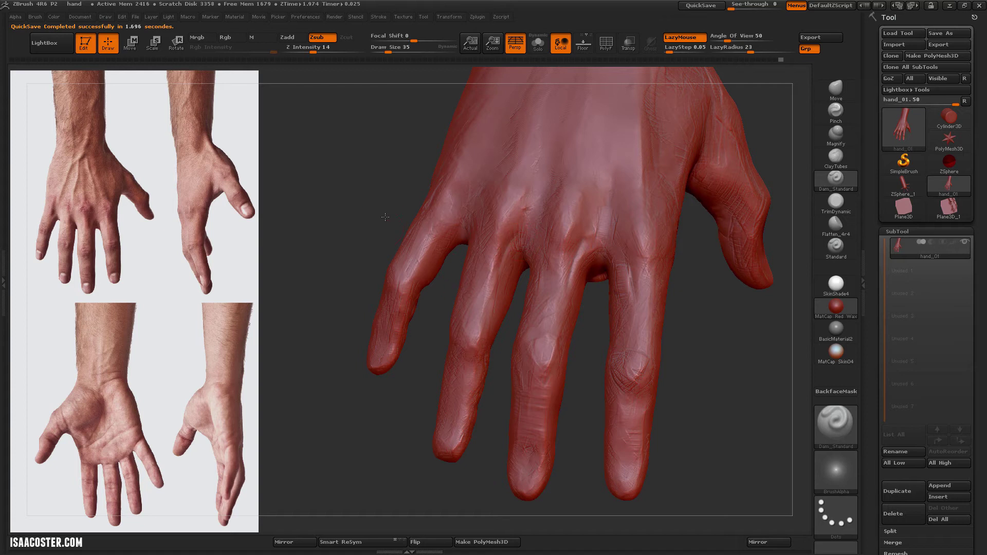
pyautogui.moveTo(385, 217); pyautogui.dragTo(455, 237)
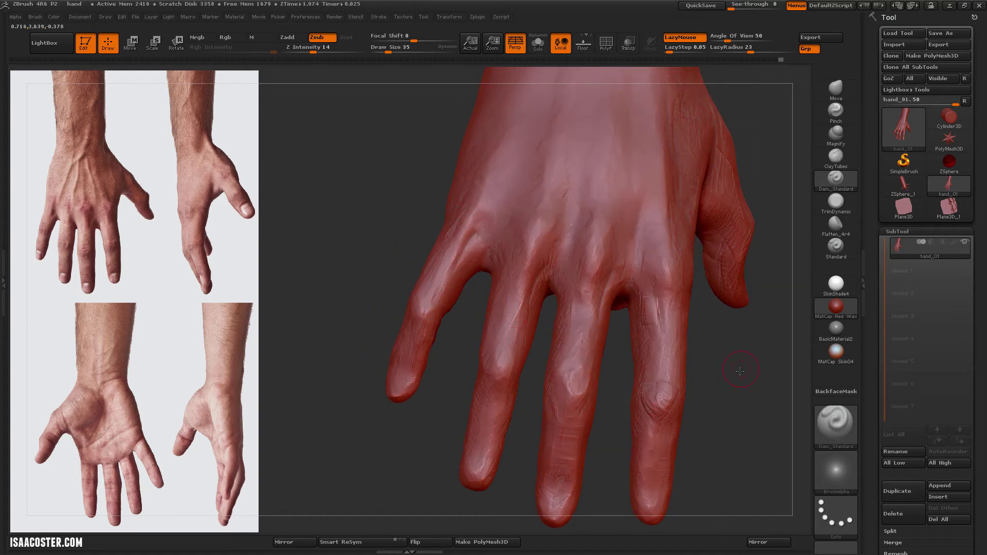
pyautogui.moveTo(740, 371); pyautogui.dragTo(430, 306)
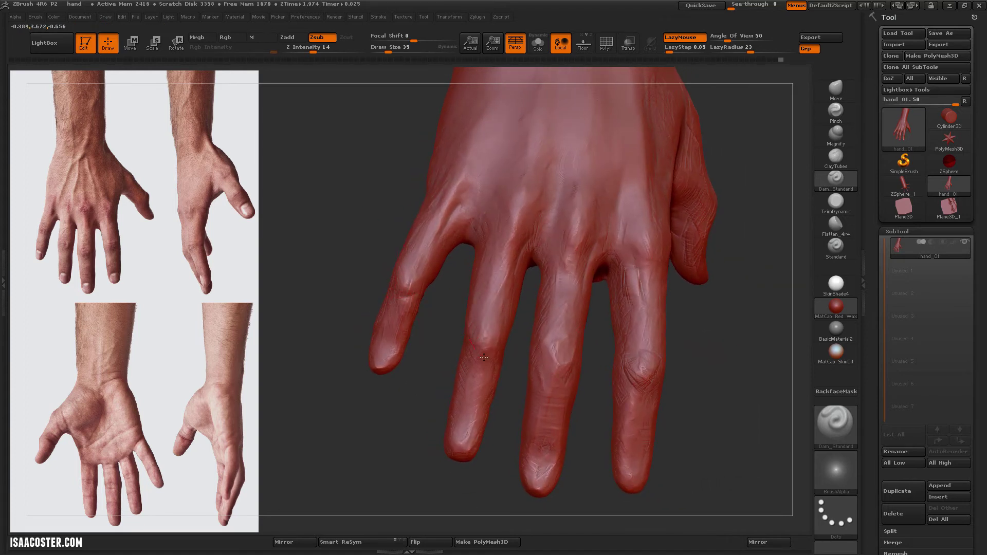
# Step: Soften the ring finger's middle knuckle with the Flatten brush at draw size 35
pyautogui.press('b')
pyautogui.press('f')
pyautogui.press('l')
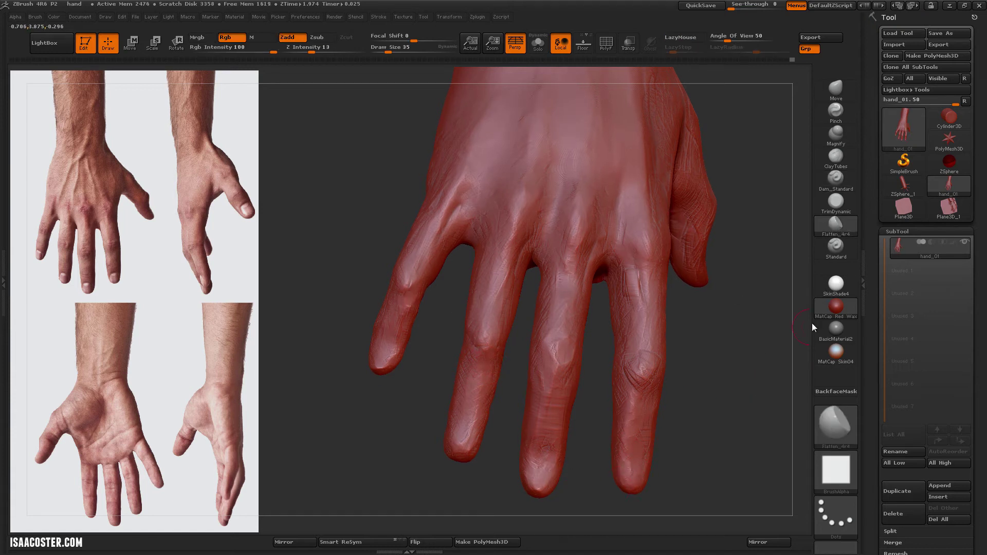
# Step: Carve the fingernail outlines on the little and ring fingers with Dam_Standard at draw size 22
pyautogui.click(836, 178)
pyautogui.moveTo(742, 368); pyautogui.dragTo(380, 284)
pyautogui.press('s')
pyautogui.moveTo(380, 293)
pyautogui.mouseDown()
pyautogui.moveTo(509, 239)
pyautogui.moveTo(499, 242)
pyautogui.mouseUp()
pyautogui.moveTo(427, 250)
pyautogui.mouseDown()
pyautogui.moveTo(450, 262)
pyautogui.moveTo(434, 297)
pyautogui.moveTo(443, 280)
pyautogui.moveTo(424, 251)
pyautogui.moveTo(414, 275)
pyautogui.moveTo(460, 260)
pyautogui.moveTo(448, 262)
pyautogui.moveTo(450, 342)
pyautogui.moveTo(488, 348)
pyautogui.moveTo(502, 373)
pyautogui.moveTo(506, 353)
pyautogui.moveTo(532, 360)
pyautogui.mouseUp()
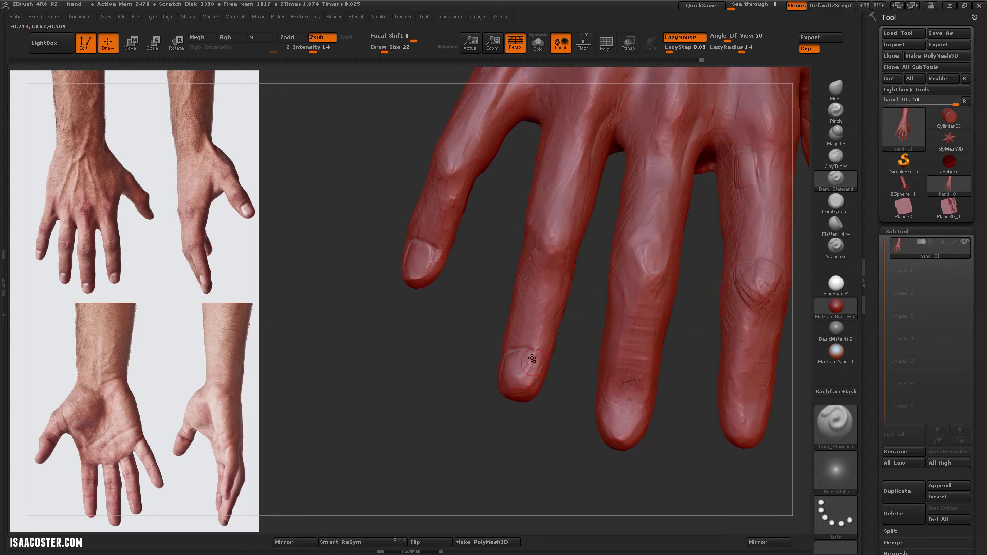
pyautogui.moveTo(537, 396); pyautogui.dragTo(537, 373)
pyautogui.moveTo(532, 438); pyautogui.dragTo(521, 390)
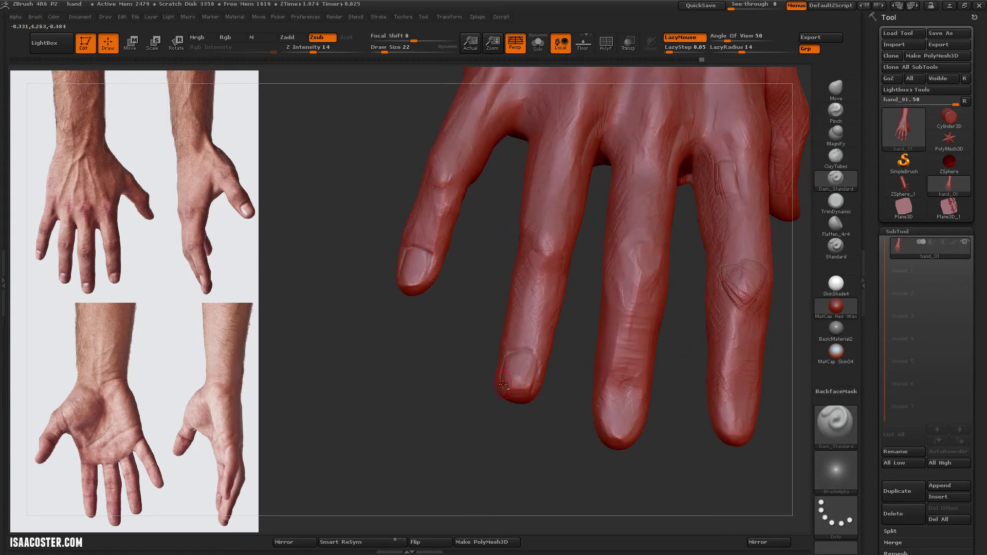
pyautogui.moveTo(431, 340); pyautogui.dragTo(410, 443)
# Step: Flatten the ring finger's nail surface with the Flatten brush at draw size 22
pyautogui.click(836, 223)
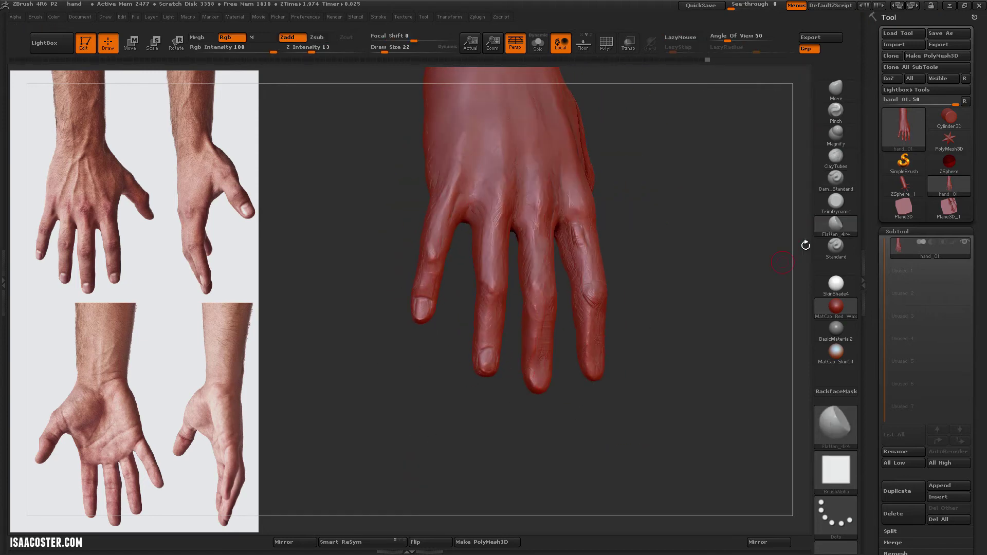
pyautogui.moveTo(776, 249); pyautogui.dragTo(668, 328)
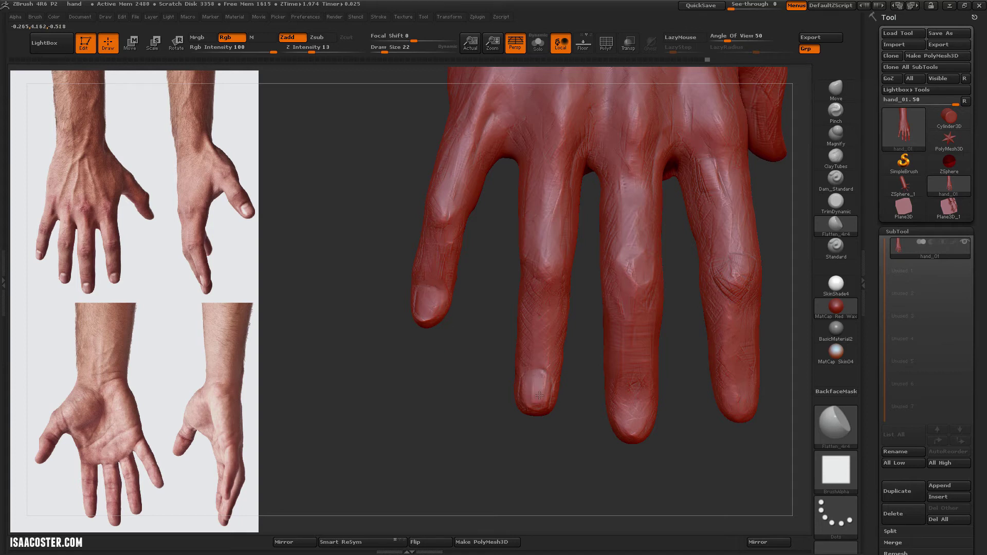
pyautogui.moveTo(565, 414); pyautogui.dragTo(579, 425)
# Step: Deepen the ring fingernail's edge and carve the middle fingernail's outline with Dam_Standard
pyautogui.click(836, 245)
pyautogui.click(836, 177)
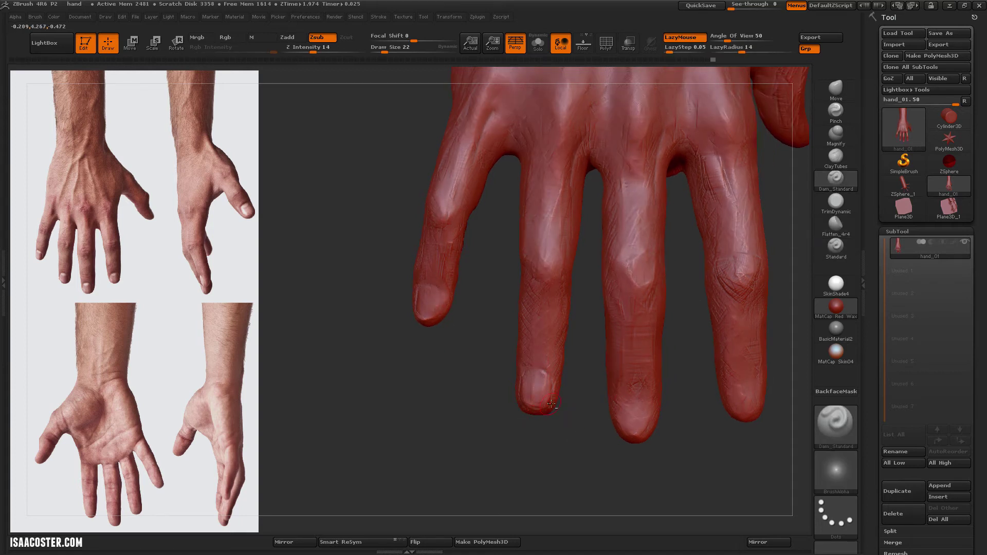
pyautogui.moveTo(622, 430); pyautogui.dragTo(661, 424)
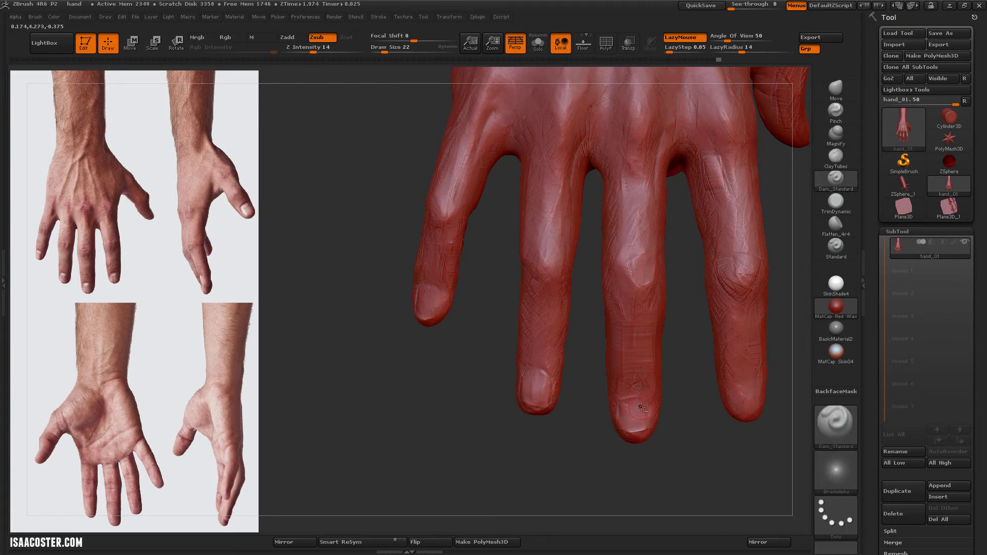
pyautogui.moveTo(621, 401)
pyautogui.mouseDown()
pyautogui.moveTo(638, 401)
pyautogui.moveTo(604, 403)
pyautogui.moveTo(539, 441)
pyautogui.moveTo(548, 434)
pyautogui.mouseUp()
# Step: Flatten the middle fingernail and build up the middle and index nail surfaces with ClayTubes at draw size 22
pyautogui.click(836, 225)
pyautogui.click(836, 157)
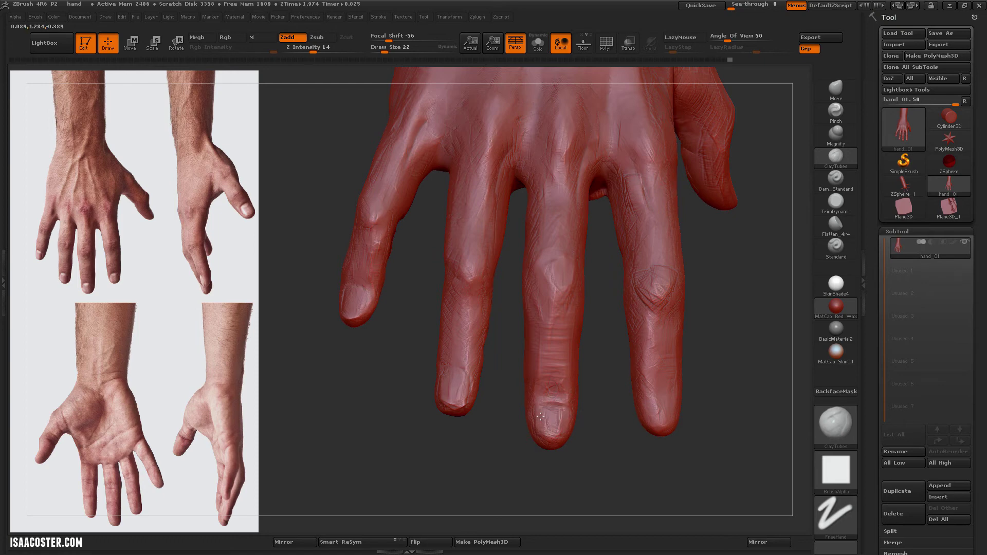
pyautogui.moveTo(596, 457); pyautogui.dragTo(637, 424)
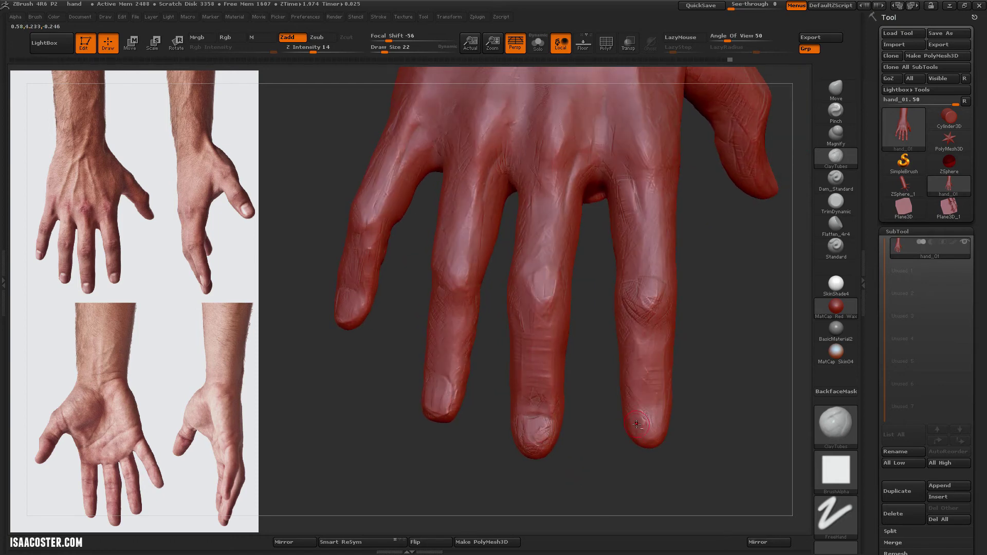
# Step: Carve the index fingernail's outline with Dam_Standard at draw size 22
pyautogui.click(836, 179)
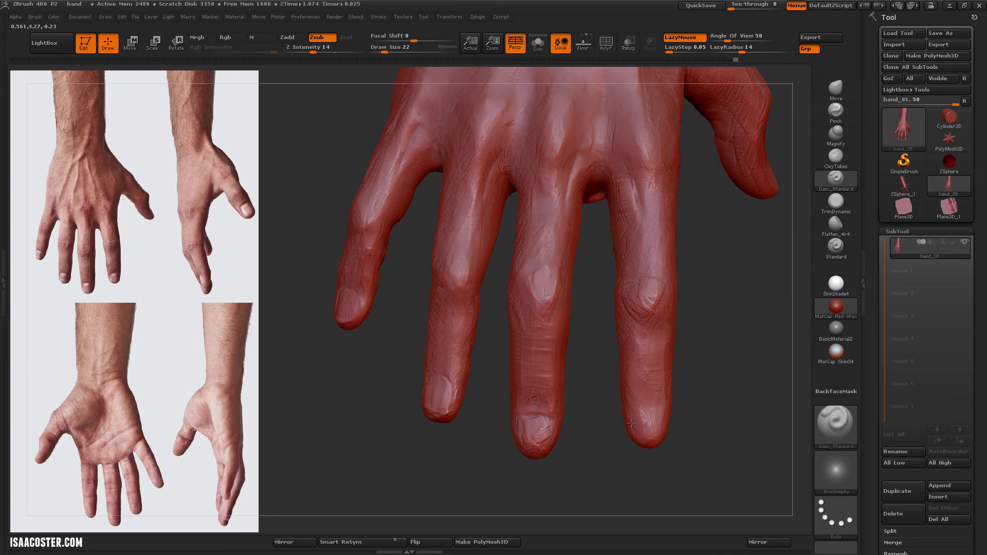
pyautogui.moveTo(646, 408)
pyautogui.mouseDown()
pyautogui.moveTo(669, 407)
pyautogui.moveTo(664, 436)
pyautogui.moveTo(639, 442)
pyautogui.moveTo(635, 433)
pyautogui.moveTo(665, 435)
pyautogui.mouseUp()
pyautogui.moveTo(544, 462)
pyautogui.mouseDown()
pyautogui.moveTo(446, 435)
pyautogui.moveTo(464, 461)
pyautogui.mouseUp()
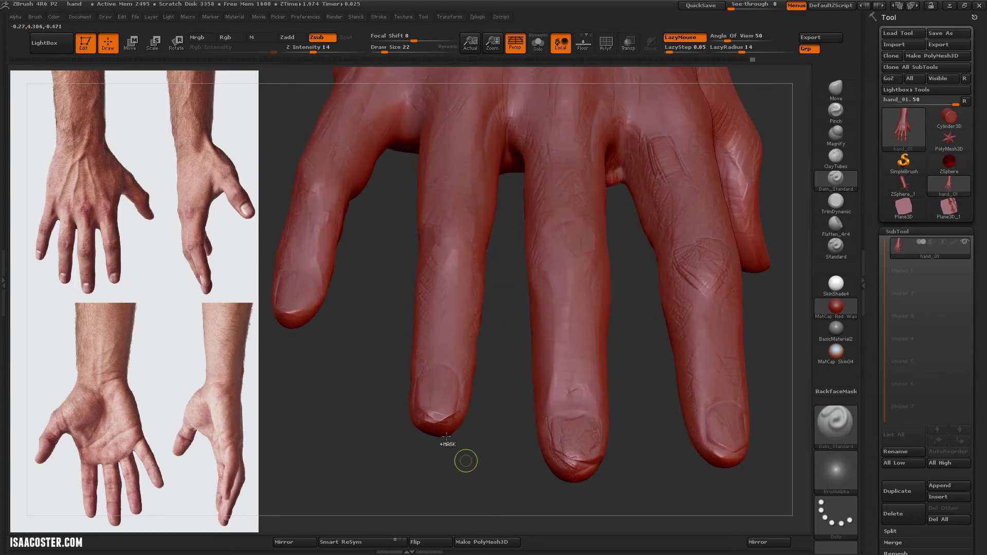
# Step: Sharpen the nail edges and cuticles on the little, ring and middle fingers with Dam_Standard
pyautogui.moveTo(347, 399)
pyautogui.mouseDown()
pyautogui.moveTo(379, 339)
pyautogui.moveTo(410, 344)
pyautogui.mouseUp()
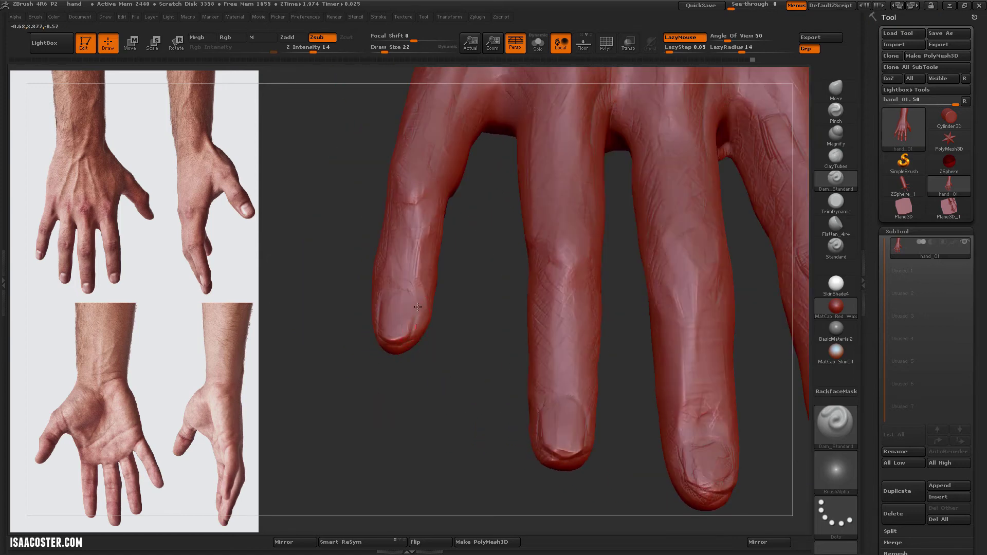
pyautogui.moveTo(410, 418); pyautogui.dragTo(541, 386)
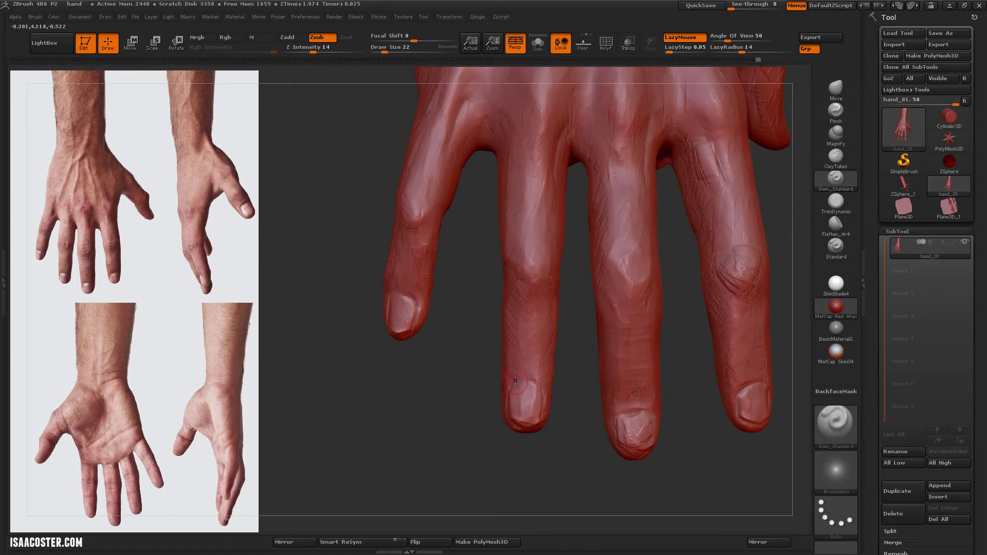
pyautogui.moveTo(563, 462); pyautogui.dragTo(577, 436)
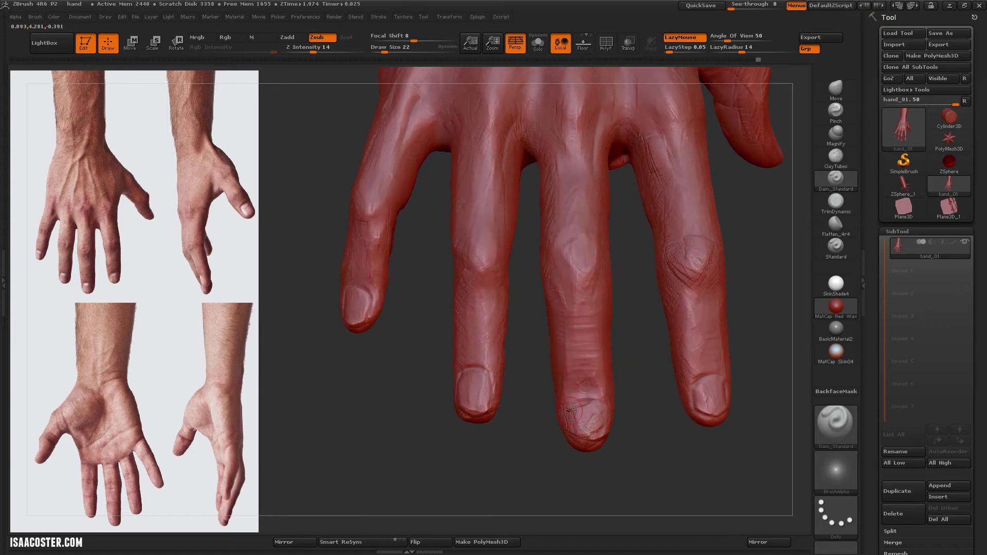
pyautogui.moveTo(632, 452); pyautogui.dragTo(819, 249)
# Step: Flatten the middle and index fingernails, and even out the finger knuckles with the Flatten brush at draw size 37
pyautogui.click(836, 227)
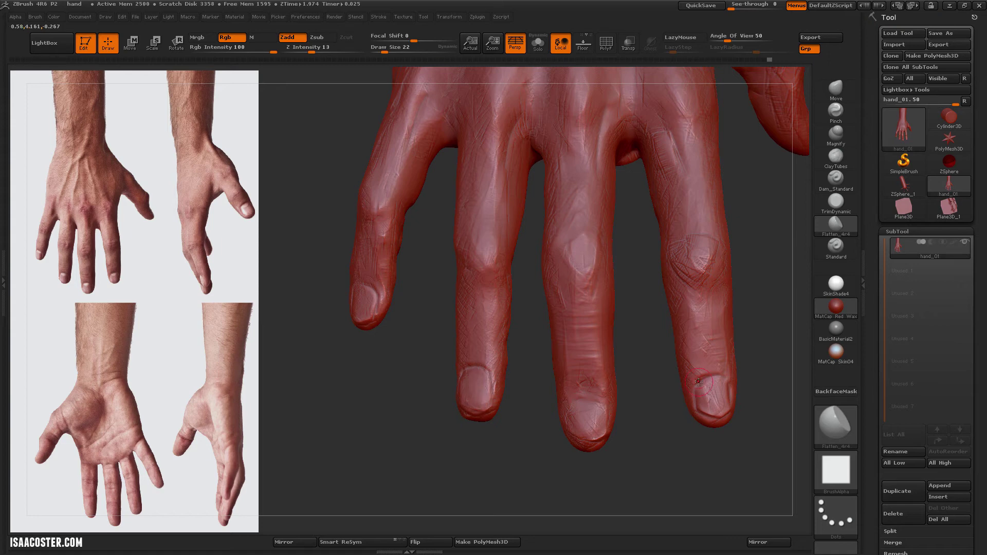
pyautogui.press('s')
pyautogui.moveTo(684, 257)
pyautogui.keyDown('alt'); pyautogui.mouseDown()
pyautogui.moveTo(597, 257)
pyautogui.moveTo(625, 301)
pyautogui.mouseUp(); pyautogui.keyUp('alt')
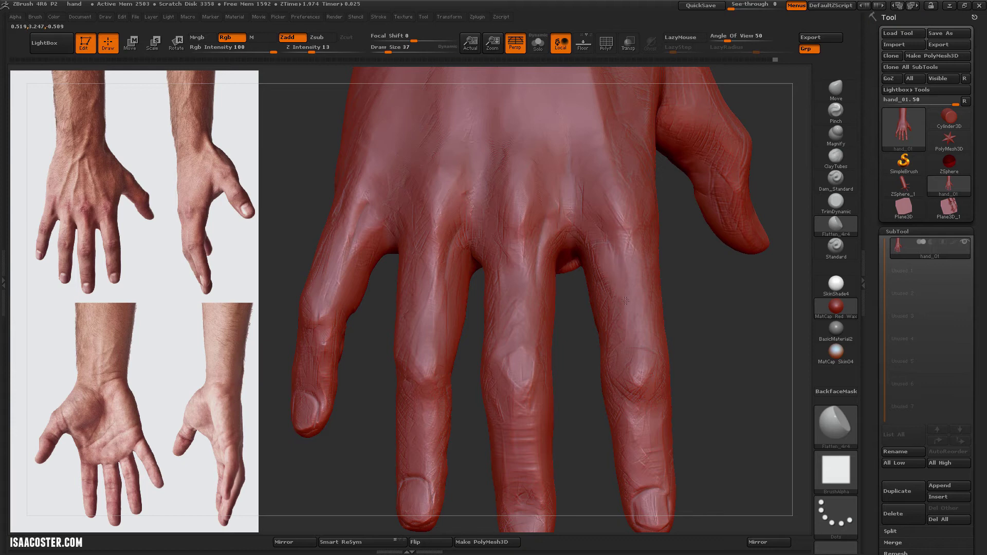
pyautogui.moveTo(700, 324)
pyautogui.keyDown('alt'); pyautogui.mouseDown()
pyautogui.moveTo(727, 354)
pyautogui.moveTo(682, 377)
pyautogui.moveTo(573, 368)
pyautogui.mouseUp(); pyautogui.keyUp('alt')
# Step: Carve the thumbnail's outline and the creases over the thumb joint with Dam_Standard at draw size 19
pyautogui.click(836, 181)
pyautogui.keyDown('alt'); pyautogui.moveTo(751, 324); pyautogui.dragTo(720, 354); pyautogui.keyUp('alt')
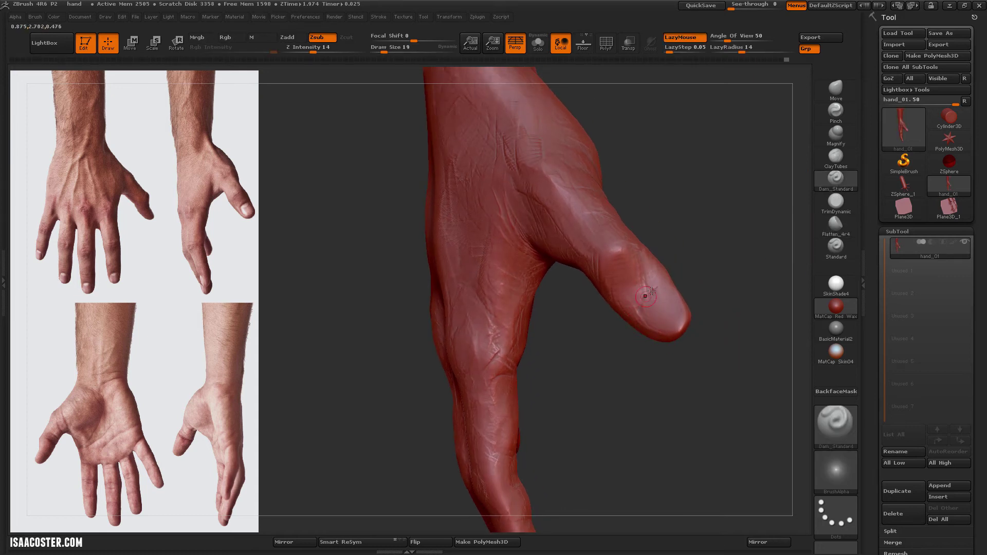
pyautogui.moveTo(647, 290); pyautogui.dragTo(668, 291)
pyautogui.moveTo(713, 315)
pyautogui.mouseDown()
pyautogui.moveTo(647, 328)
pyautogui.moveTo(730, 324)
pyautogui.moveTo(650, 322)
pyautogui.moveTo(718, 366)
pyautogui.moveTo(629, 262)
pyautogui.moveTo(687, 232)
pyautogui.moveTo(719, 198)
pyautogui.mouseUp()
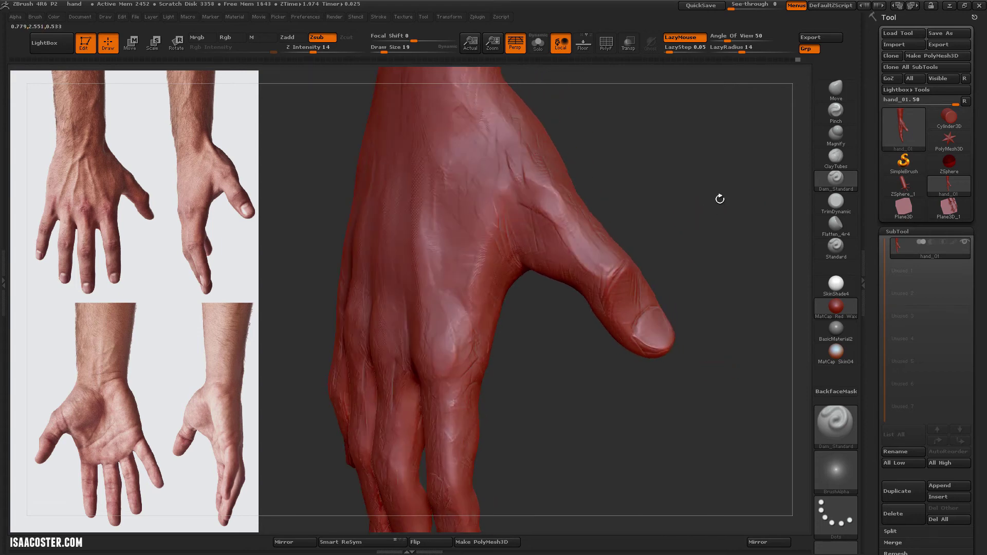
# Step: Even out the web between thumb and index finger and the back of the hand with the Flatten brush at draw size 50
pyautogui.click(836, 224)
pyautogui.moveTo(538, 223); pyautogui.dragTo(523, 243)
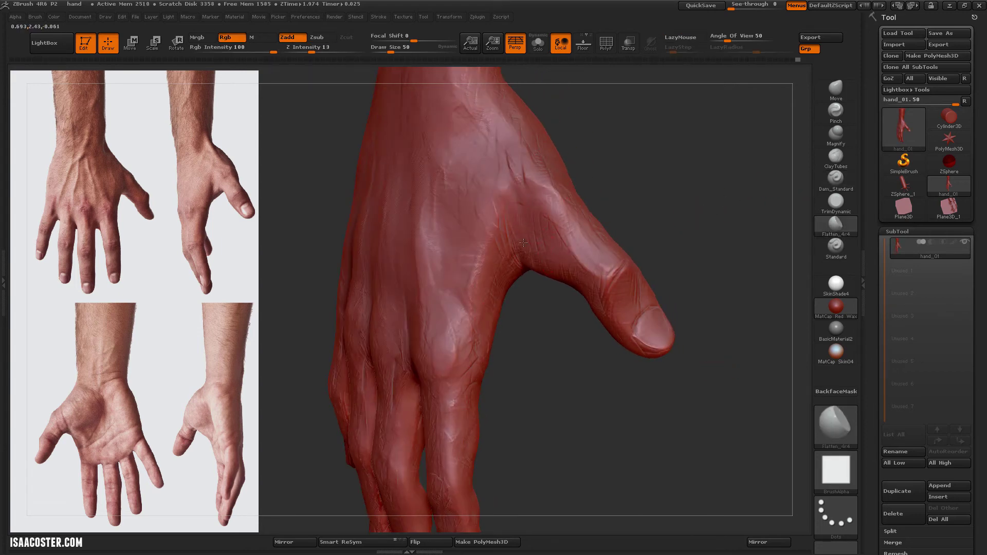
pyautogui.moveTo(479, 284); pyautogui.dragTo(458, 298)
pyautogui.moveTo(464, 206); pyautogui.dragTo(512, 413)
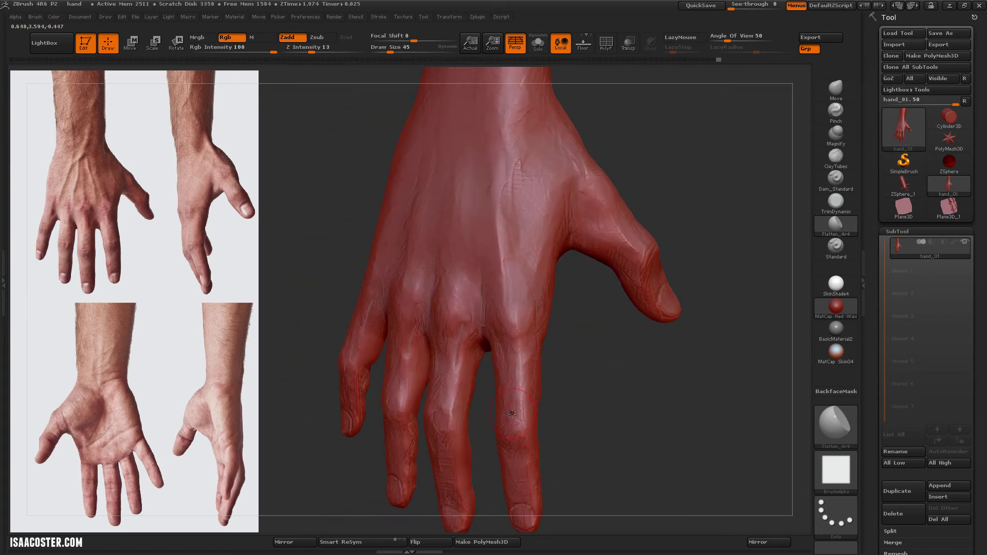
# Step: Flatten the planes of the knuckles and the backs of the fingers with the Flatten brush at draw size 26
pyautogui.moveTo(526, 371); pyautogui.dragTo(500, 353)
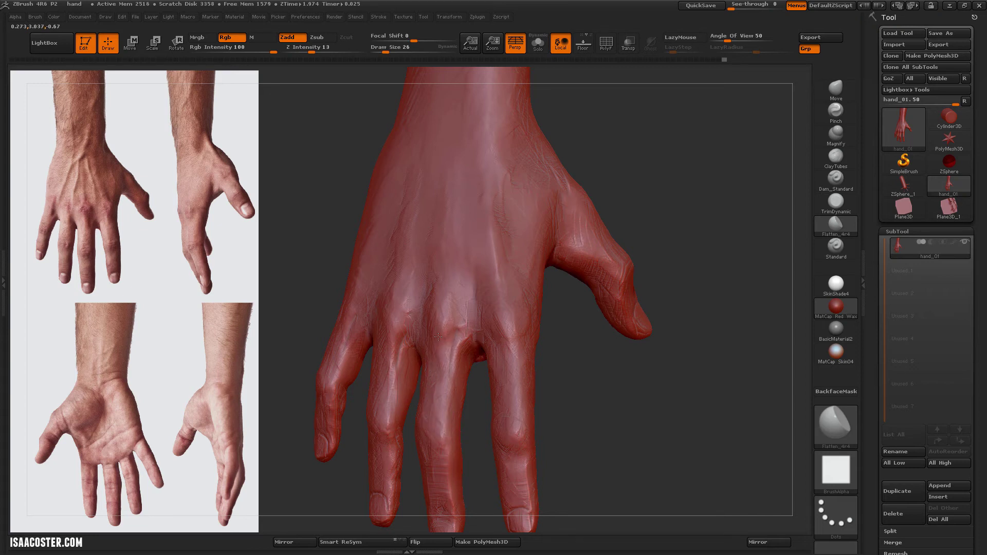
pyautogui.moveTo(430, 306); pyautogui.dragTo(486, 266)
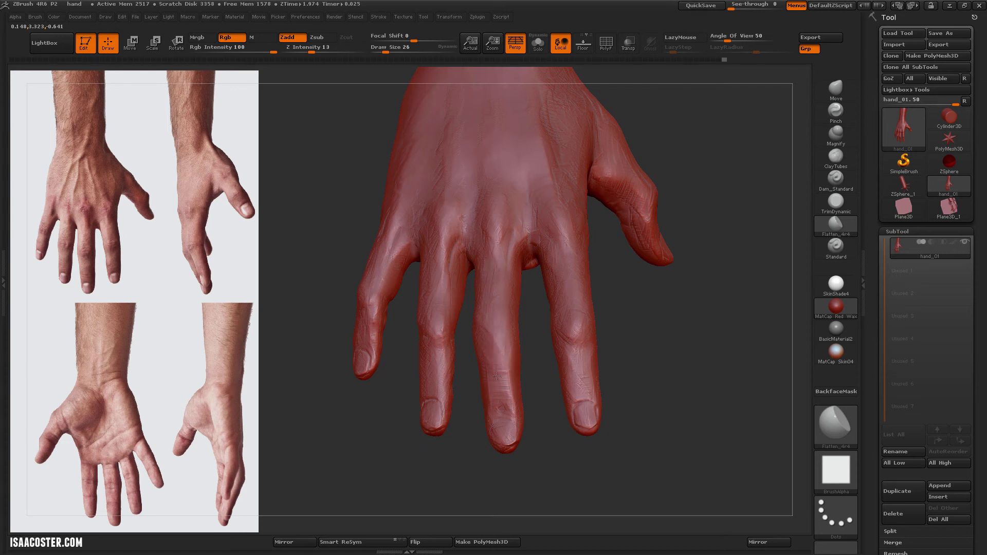
pyautogui.moveTo(506, 395); pyautogui.dragTo(495, 383)
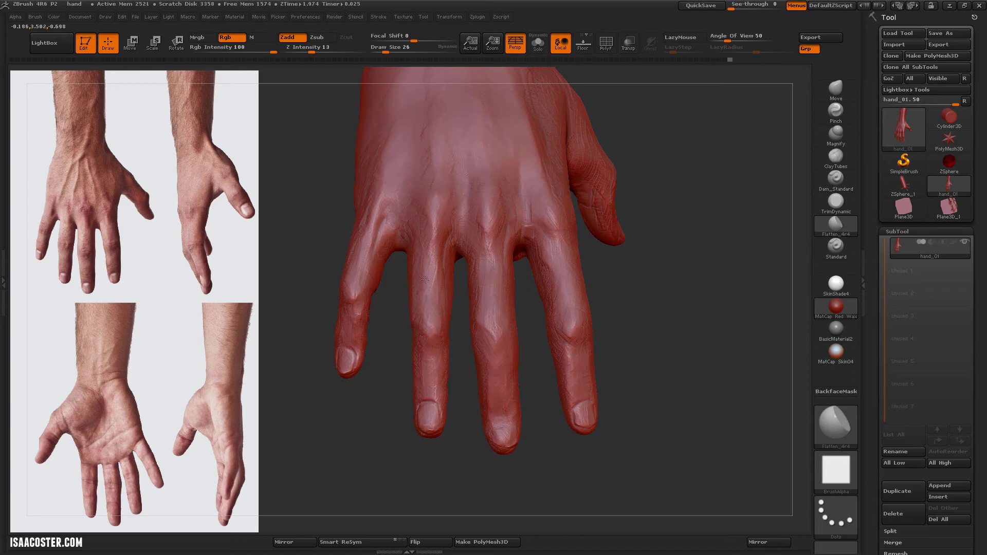
# Step: Refine the planes around the thumb base and the index-finger side of the hand with the Flatten brush at draw size 37
pyautogui.moveTo(581, 194); pyautogui.dragTo(532, 277)
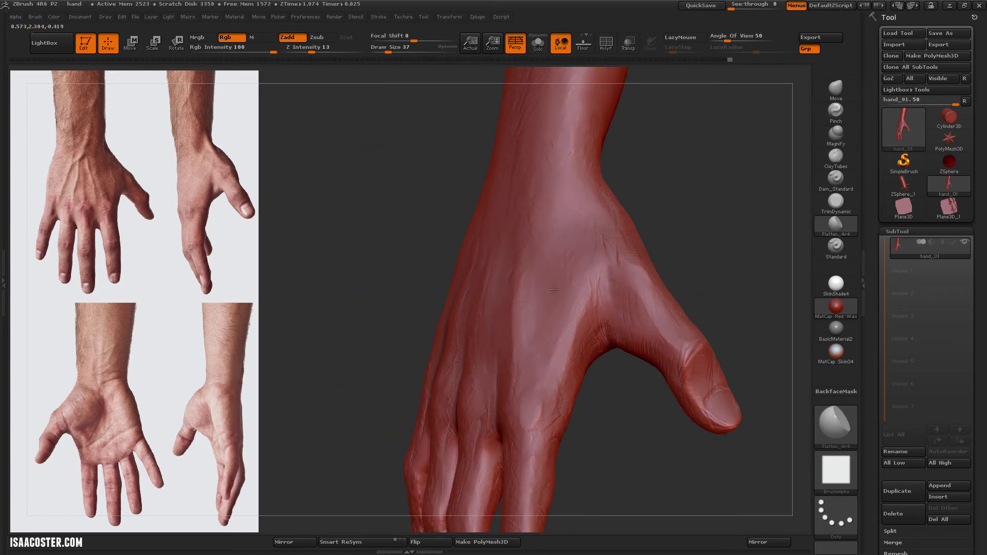
pyautogui.moveTo(608, 303); pyautogui.dragTo(558, 378)
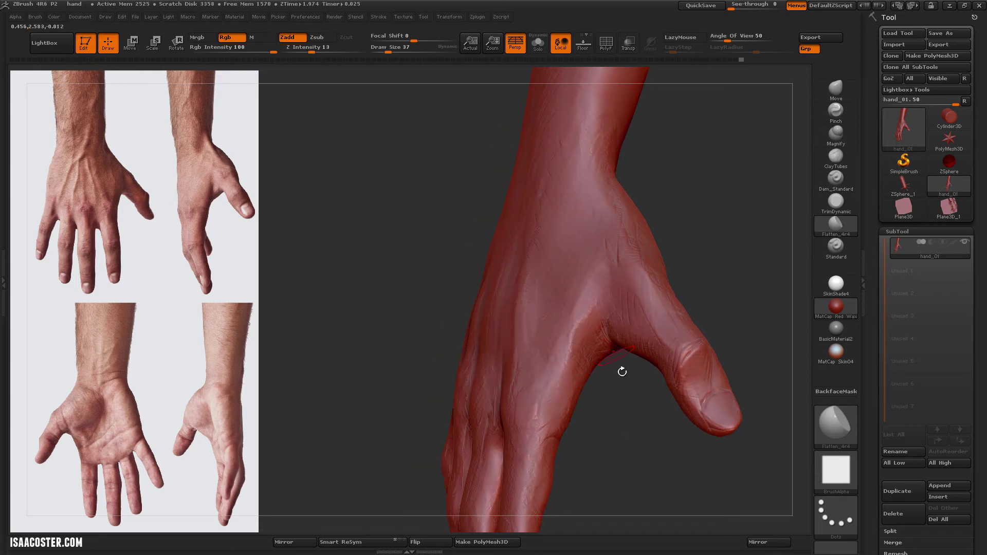
pyautogui.moveTo(622, 372); pyautogui.dragTo(590, 327)
pyautogui.moveTo(612, 373); pyautogui.dragTo(745, 267)
# Step: Carve skin folds around the thumb base and along the index-finger side of the hand with Dam_Standard at draw size 37
pyautogui.click(836, 179)
pyautogui.moveTo(766, 206); pyautogui.dragTo(722, 206)
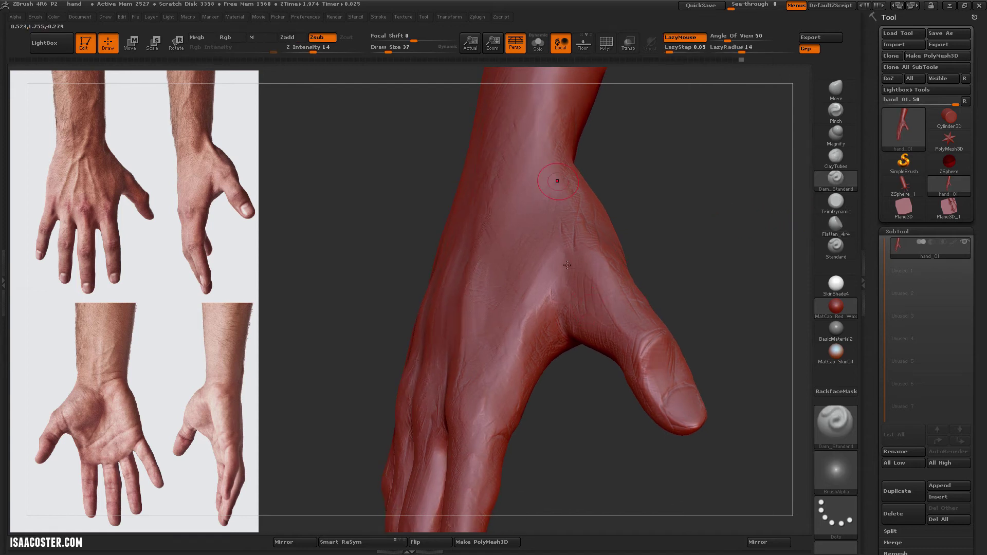
pyautogui.moveTo(551, 445); pyautogui.dragTo(535, 392)
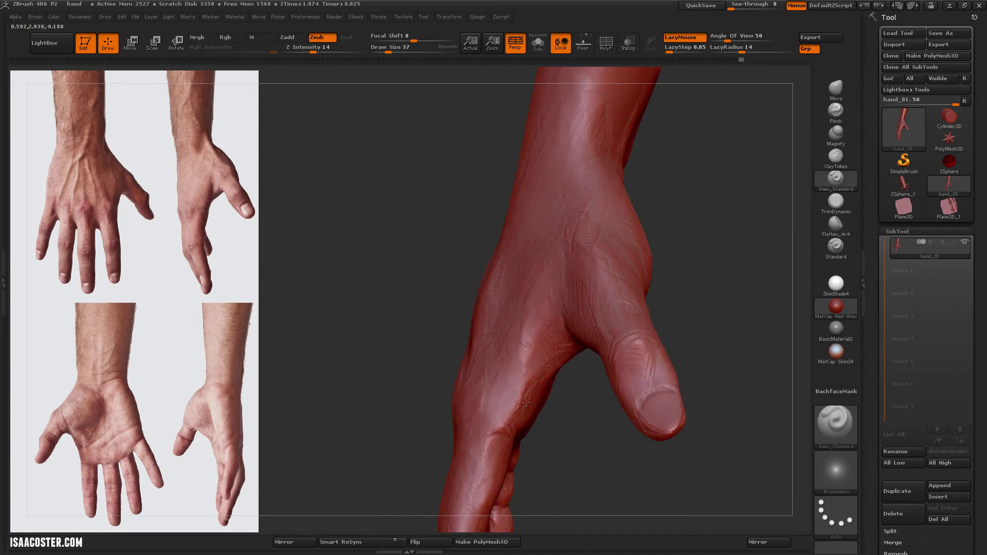
pyautogui.moveTo(537, 355)
pyautogui.mouseDown()
pyautogui.moveTo(544, 318)
pyautogui.moveTo(527, 355)
pyautogui.mouseUp()
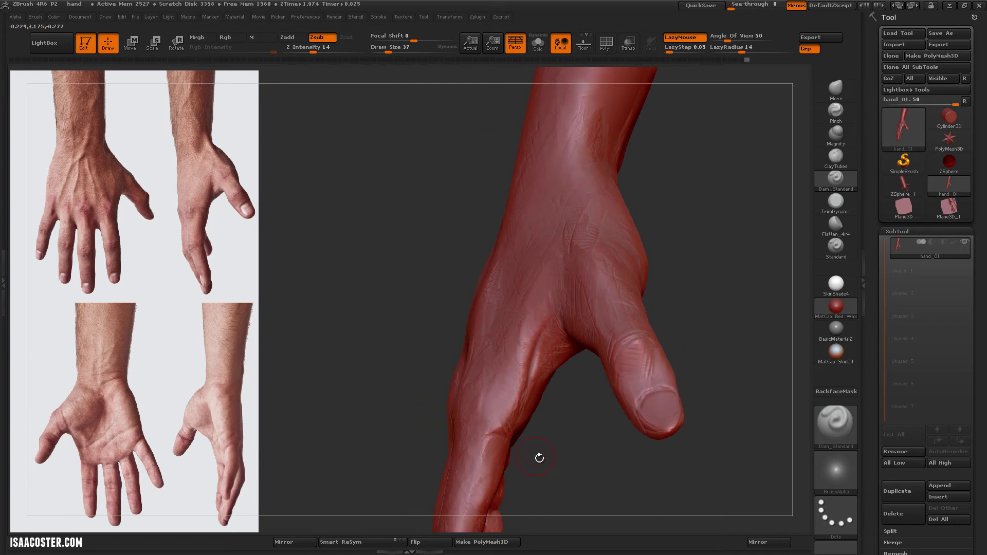
pyautogui.moveTo(539, 457); pyautogui.dragTo(534, 446)
# Step: Flatten the thumb tip around its nail and the planes of the thumb with the Flatten brush at draw size 28
pyautogui.click(836, 224)
pyautogui.moveTo(760, 185); pyautogui.dragTo(736, 154)
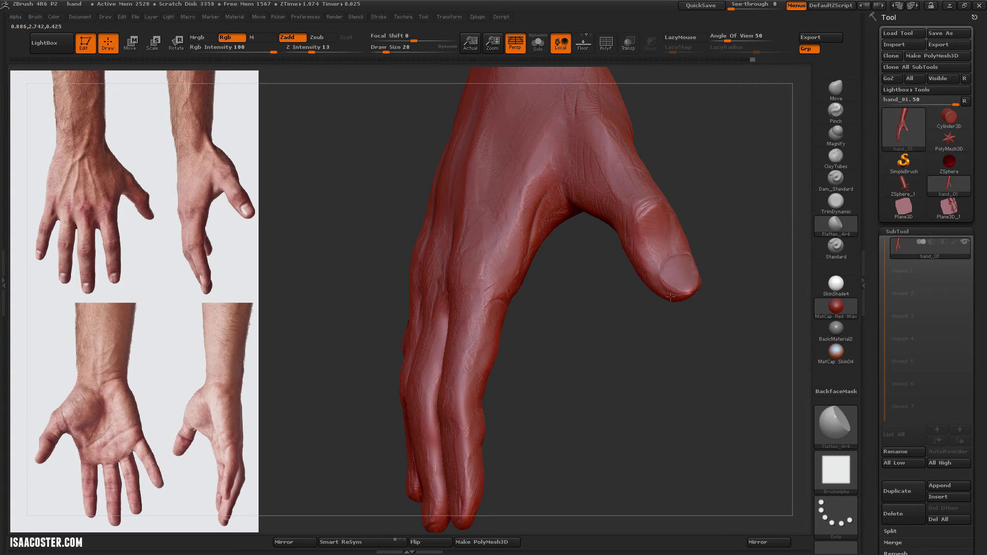
pyautogui.moveTo(670, 297); pyautogui.dragTo(697, 280)
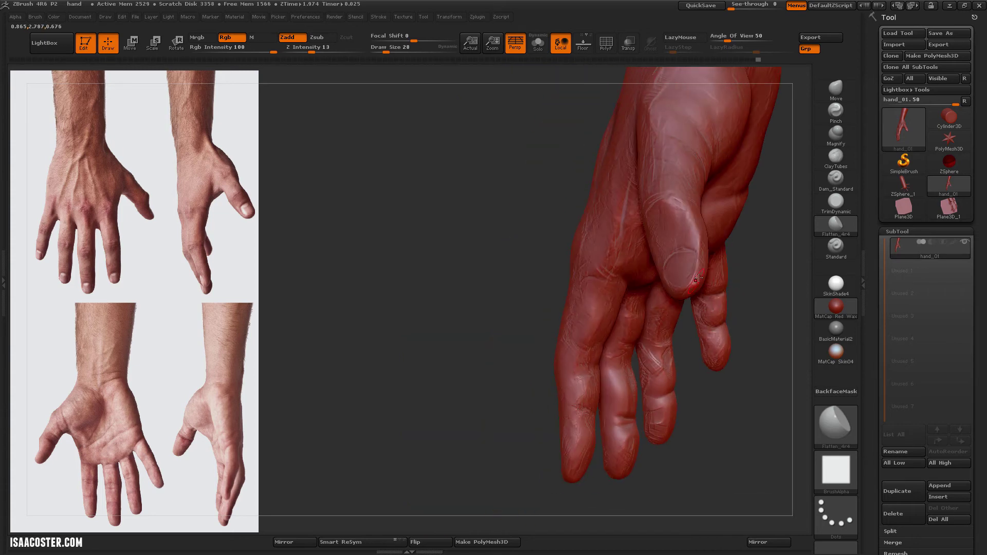
pyautogui.moveTo(682, 232); pyautogui.dragTo(631, 352)
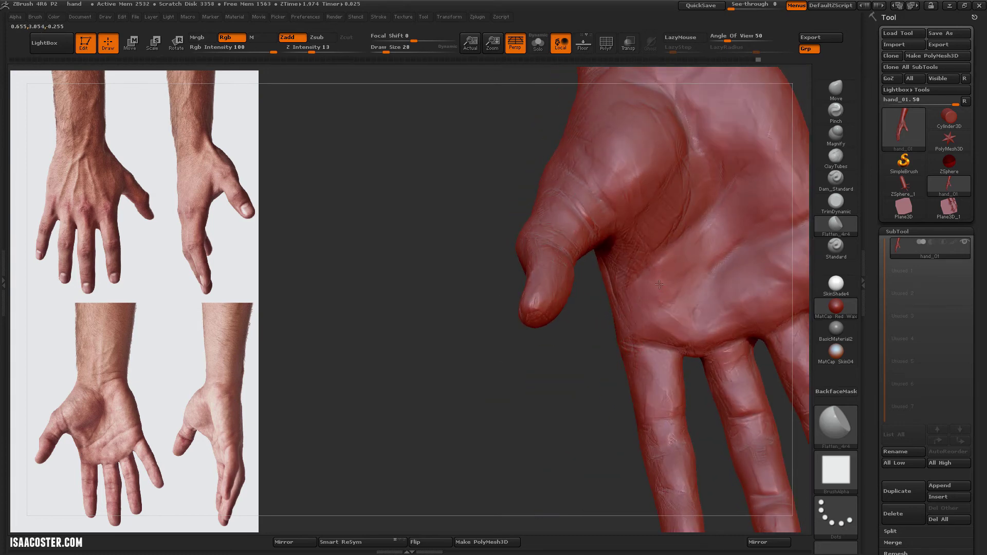
# Step: Even out the lower palm and the undersides of the fingers with the Flatten brush at draw size 28
pyautogui.moveTo(675, 272); pyautogui.dragTo(609, 277)
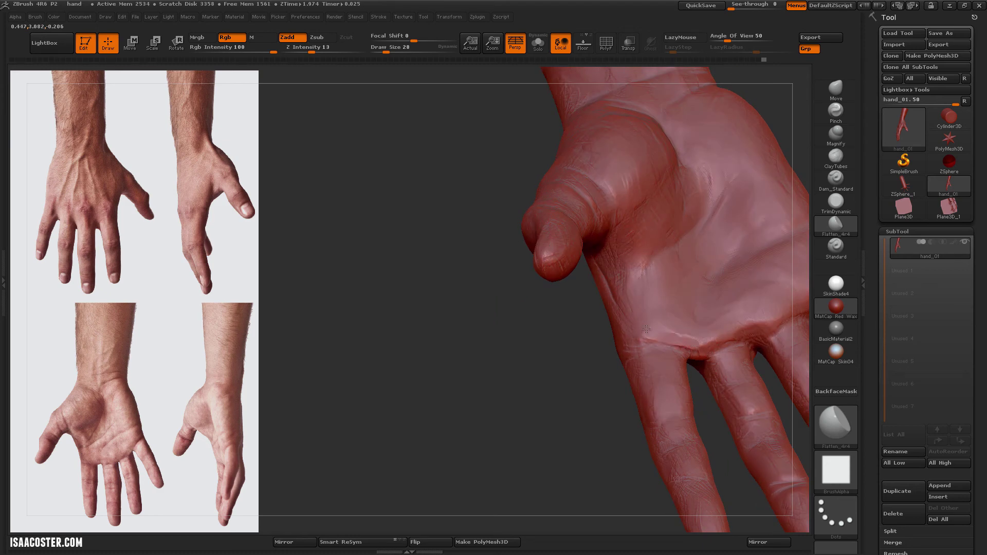
pyautogui.moveTo(682, 337); pyautogui.dragTo(577, 358)
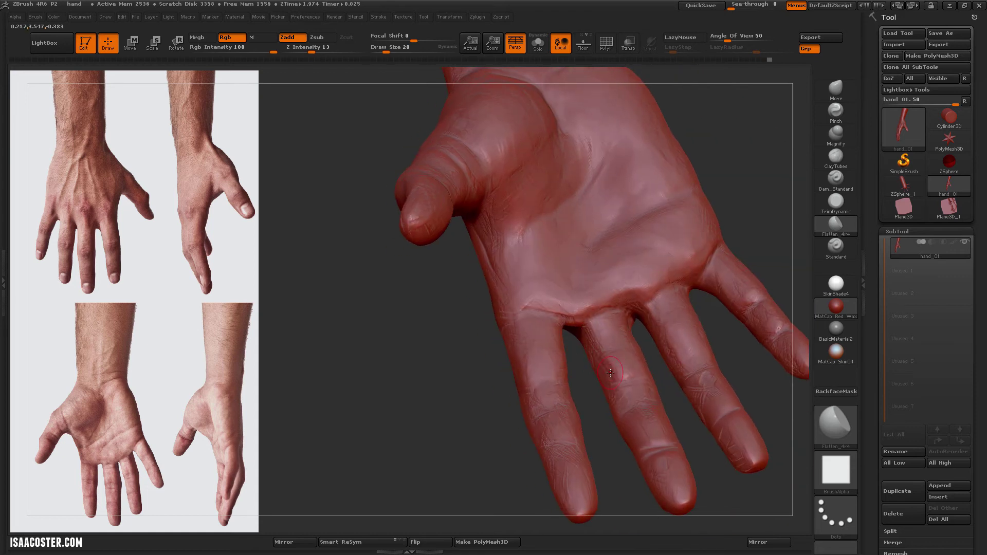
pyautogui.moveTo(608, 463); pyautogui.dragTo(702, 406)
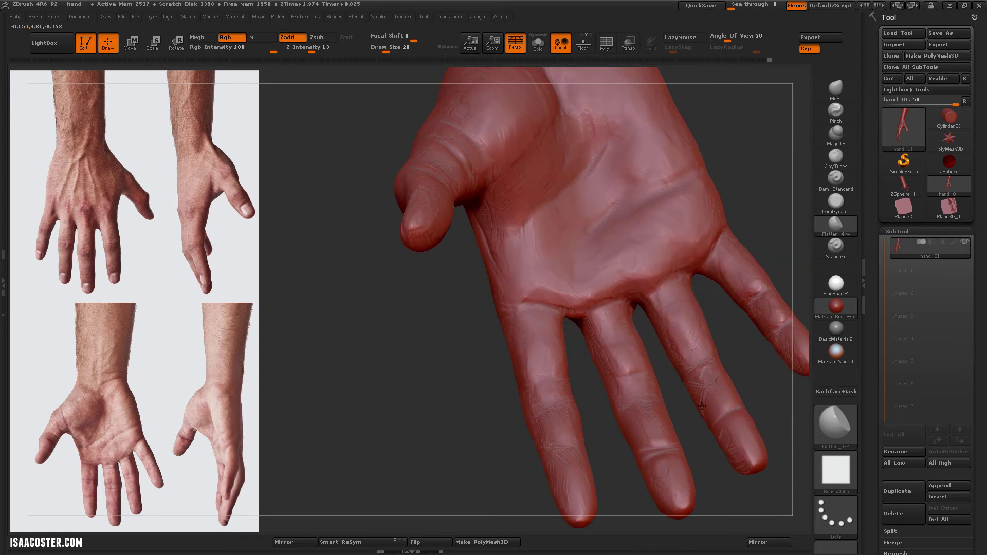
pyautogui.moveTo(748, 358); pyautogui.dragTo(718, 290)
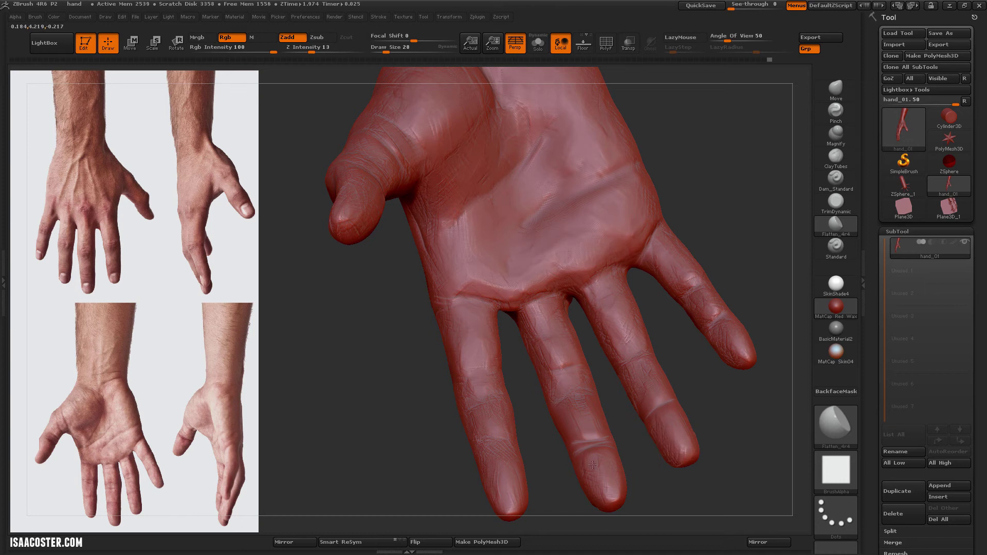
# Step: Flatten the thumb mound, palm and outer heel of the hand with the Flatten brush at draw size 37
pyautogui.moveTo(525, 480); pyautogui.dragTo(551, 198)
pyautogui.press('s')
pyautogui.click(558, 193)
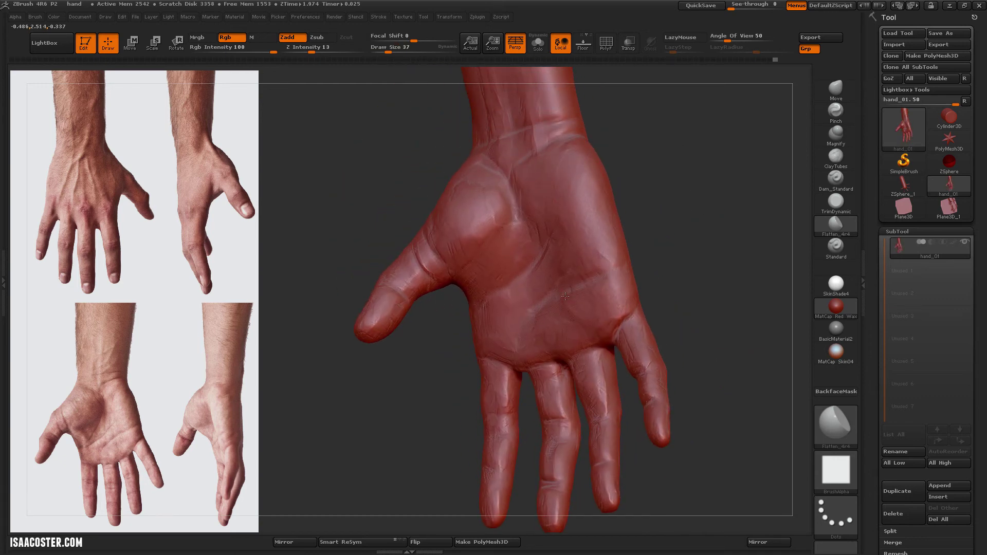
pyautogui.moveTo(484, 214); pyautogui.dragTo(453, 202)
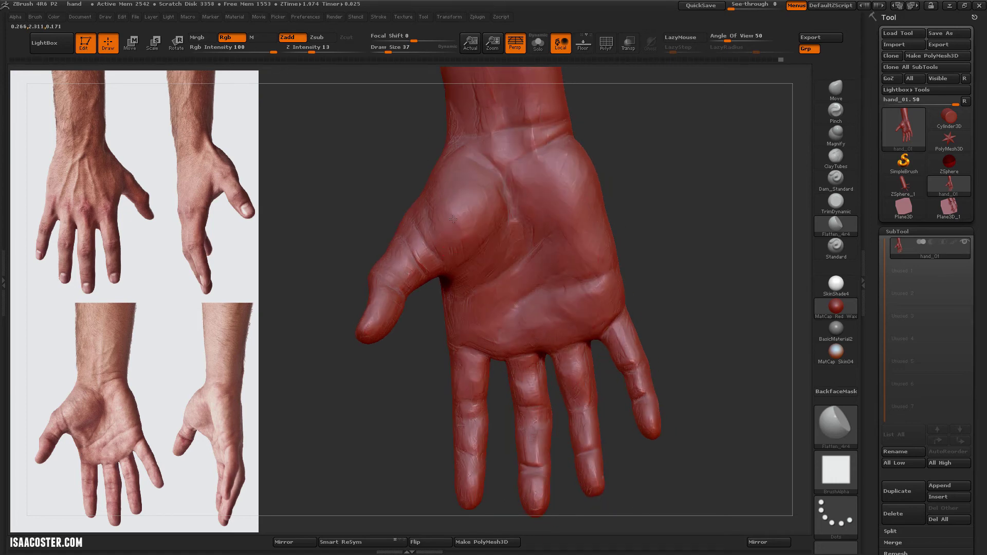
pyautogui.moveTo(523, 230); pyautogui.dragTo(583, 169)
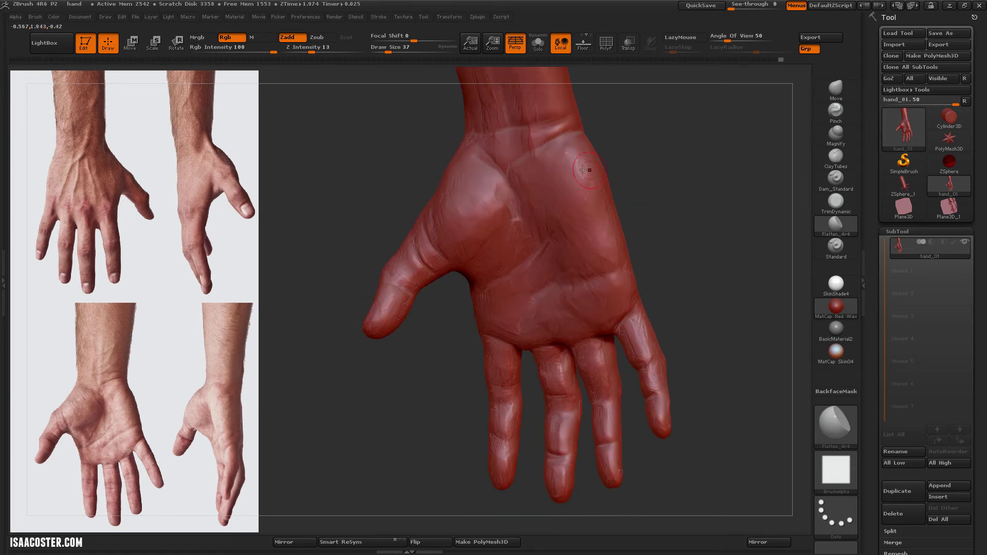
pyautogui.moveTo(621, 231); pyautogui.dragTo(590, 170)
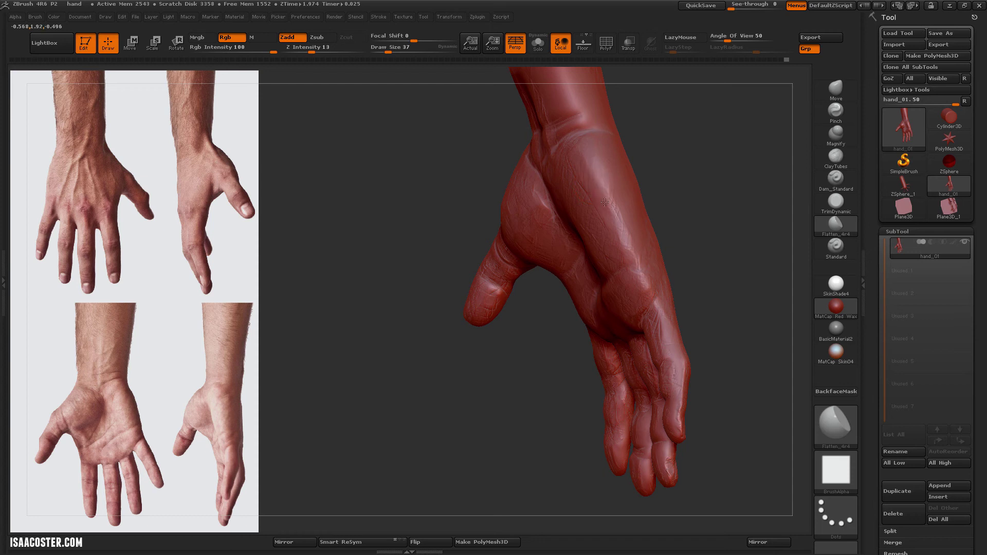
pyautogui.moveTo(604, 202); pyautogui.dragTo(630, 253)
# Step: Reshape the thumb, its web and the thumb-side palm outline with the Move brush, enlarging the draw size to 93
pyautogui.moveTo(703, 271)
pyautogui.mouseDown()
pyautogui.moveTo(667, 282)
pyautogui.moveTo(793, 110)
pyautogui.mouseUp()
pyautogui.click(835, 88)
pyautogui.press('s')
pyautogui.moveTo(733, 205)
pyautogui.mouseDown()
pyautogui.moveTo(725, 154)
pyautogui.moveTo(546, 264)
pyautogui.moveTo(648, 234)
pyautogui.moveTo(669, 192)
pyautogui.moveTo(733, 220)
pyautogui.moveTo(683, 291)
pyautogui.moveTo(679, 268)
pyautogui.mouseUp()
pyautogui.press('s')
pyautogui.press('s')
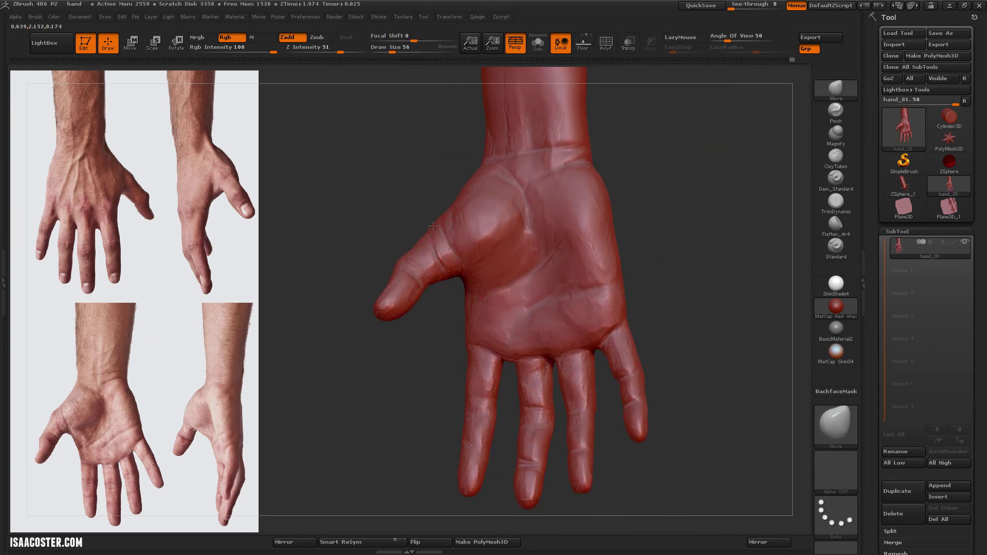
pyautogui.press('s')
pyautogui.moveTo(447, 273); pyautogui.dragTo(451, 273)
pyautogui.press('s')
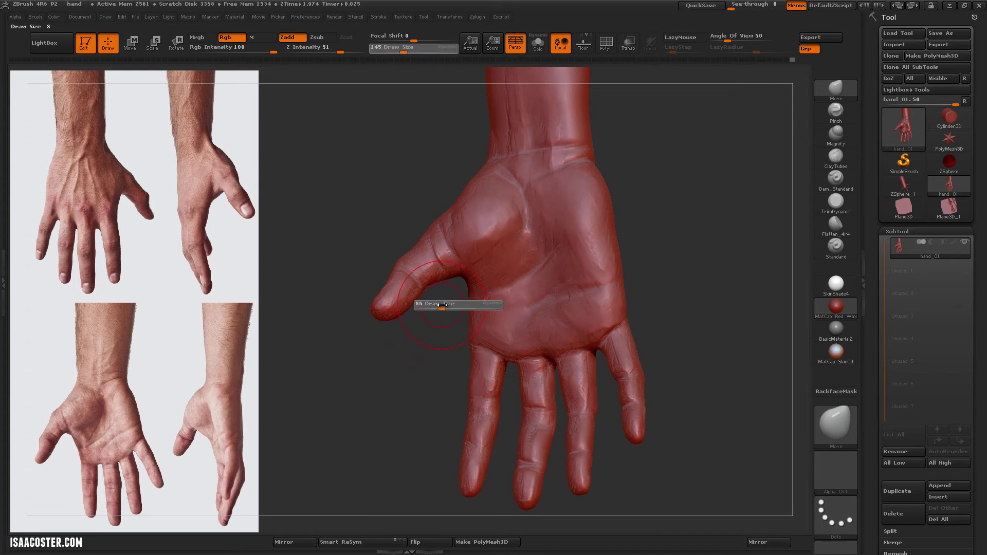
pyautogui.moveTo(436, 307); pyautogui.dragTo(440, 307)
pyautogui.moveTo(458, 270); pyautogui.dragTo(450, 307)
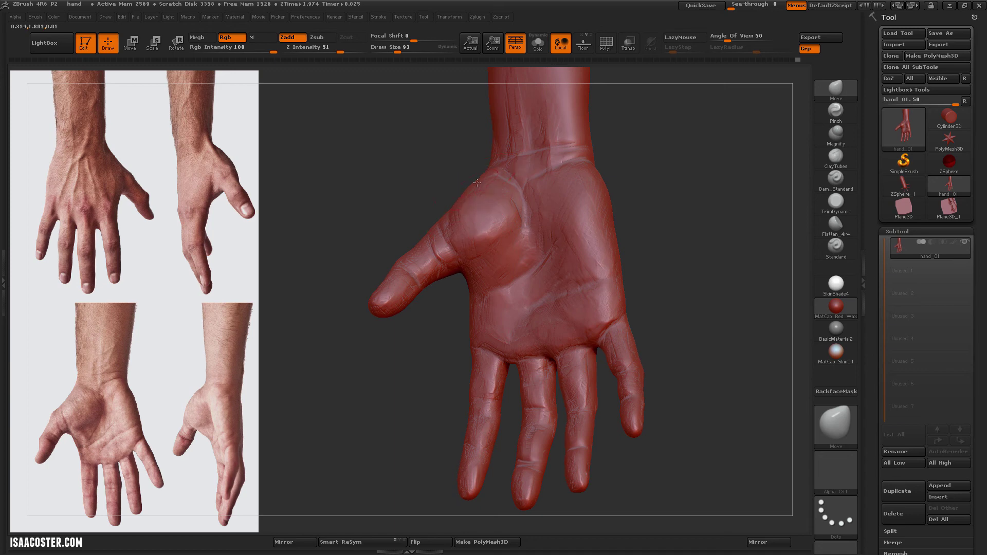
# Step: Carve the main palm creases and the fold around the thumb mound with Dam_Standard at draw size 24
pyautogui.moveTo(625, 175); pyautogui.dragTo(577, 192)
pyautogui.moveTo(646, 219); pyautogui.dragTo(617, 216)
pyautogui.click(836, 178)
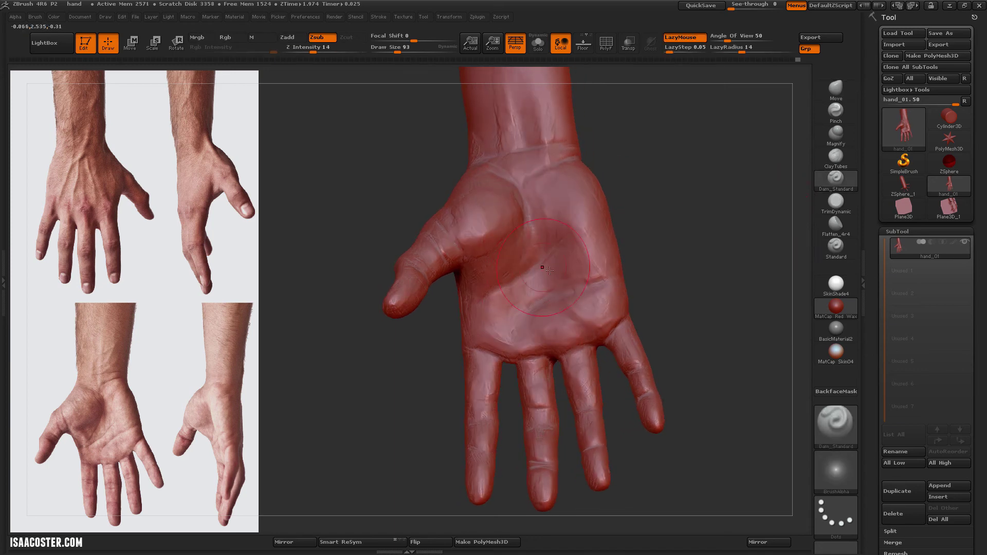
pyautogui.press('s')
pyautogui.click(515, 281)
pyautogui.moveTo(518, 315)
pyautogui.mouseDown()
pyautogui.moveTo(551, 292)
pyautogui.moveTo(635, 271)
pyautogui.moveTo(651, 299)
pyautogui.moveTo(520, 286)
pyautogui.mouseUp()
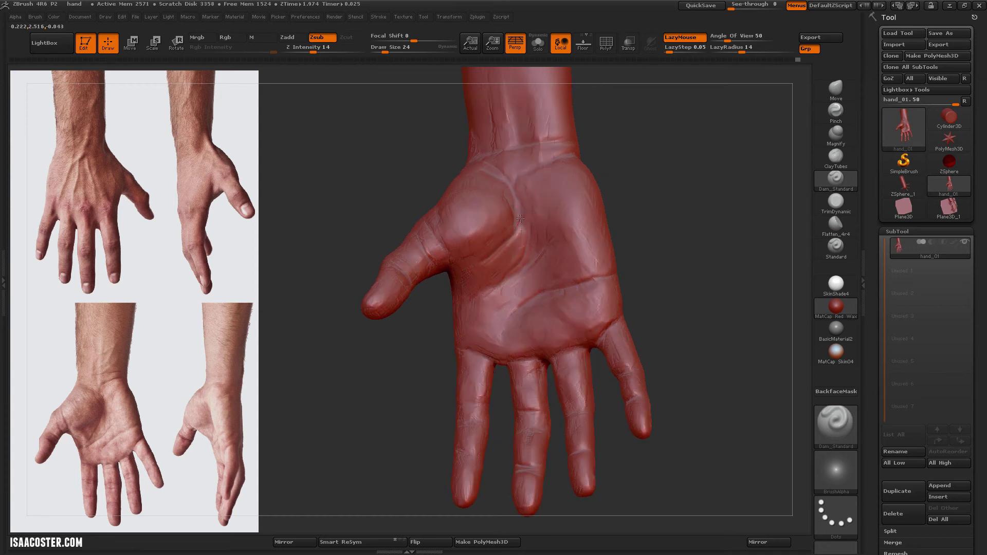
# Step: Soften the palm planes and the wrist crease with the Flatten brush at draw size 24
pyautogui.click(836, 223)
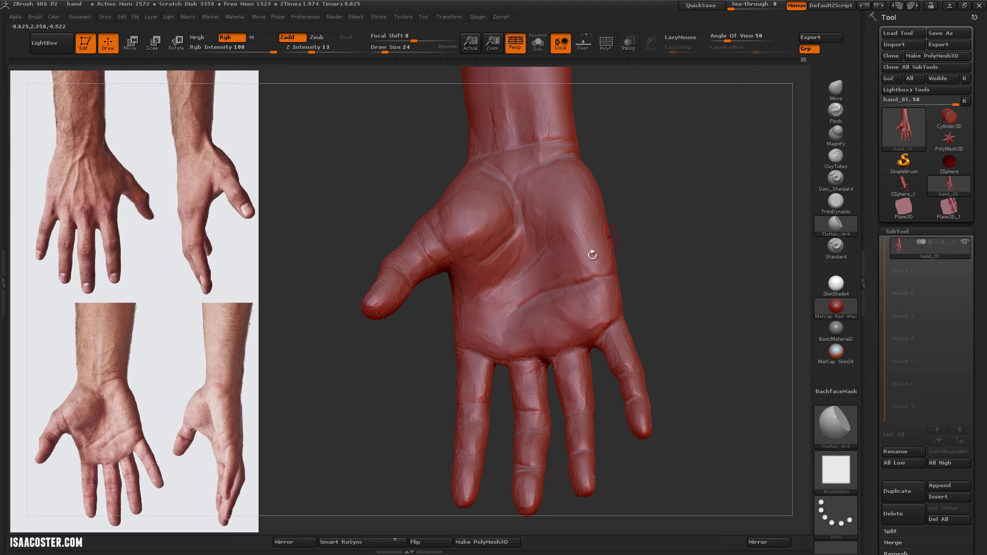
pyautogui.moveTo(592, 255); pyautogui.dragTo(514, 182)
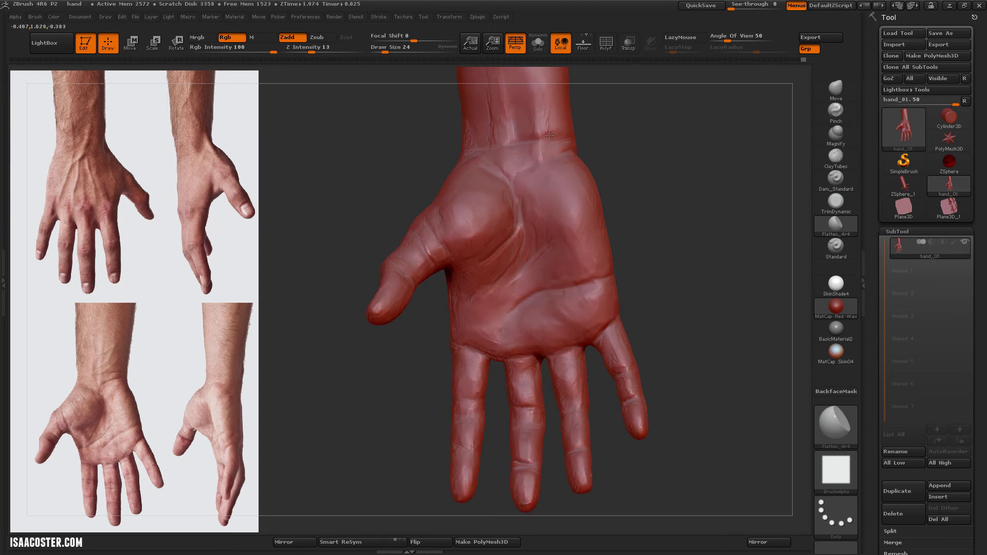
pyautogui.moveTo(668, 202); pyautogui.dragTo(659, 195)
# Step: Drop to the lowest subdivision level and mask everything except the thumb and its base
pyautogui.hotkey('shift', 'd')
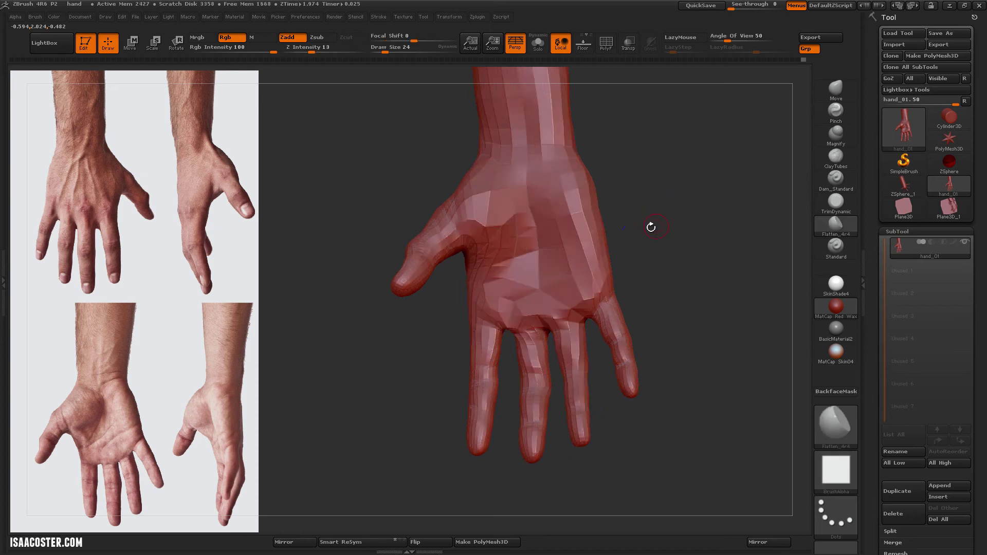
pyautogui.moveTo(351, 222)
pyautogui.keyDown('ctrl'); pyautogui.mouseDown()
pyautogui.moveTo(393, 308)
pyautogui.moveTo(531, 174)
pyautogui.mouseUp(); pyautogui.keyUp('ctrl')
pyautogui.keyDown('ctrl'); pyautogui.click(643, 180); pyautogui.keyUp('ctrl')
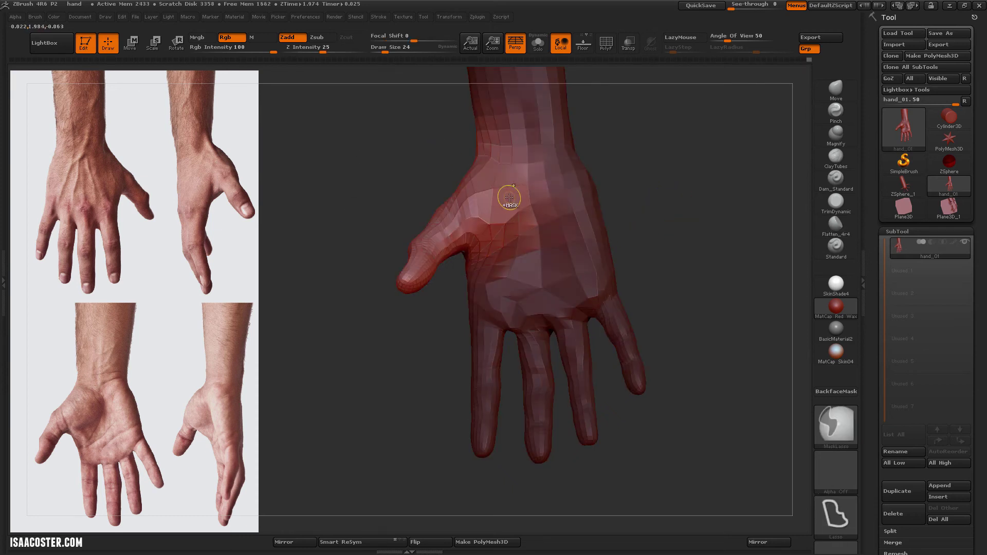
# Step: Shift the unmasked thumb slightly outward with the Move transpose line, clear the mask and raise the subdivision level
pyautogui.press('w')
pyautogui.moveTo(509, 209); pyautogui.dragTo(694, 180)
pyautogui.moveTo(602, 195); pyautogui.dragTo(599, 197)
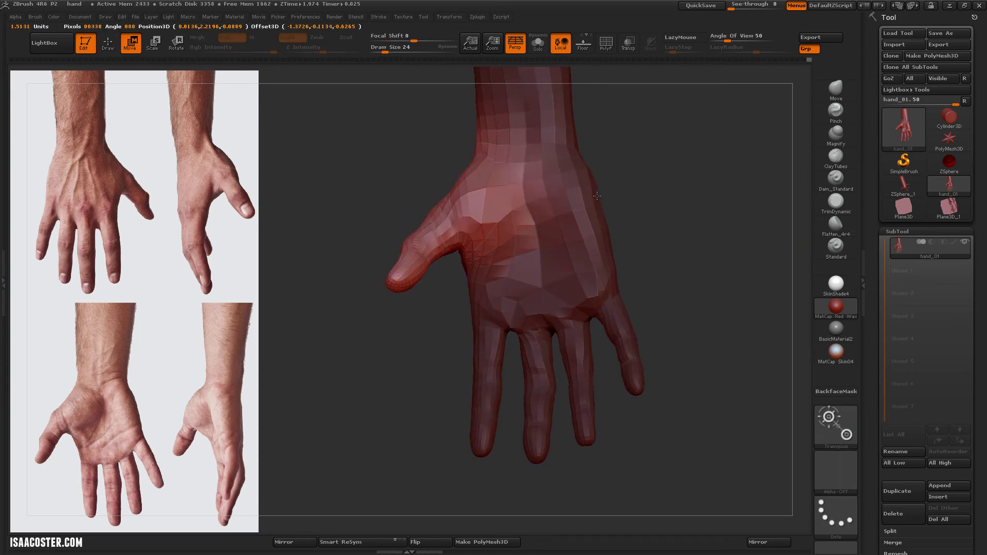
pyautogui.hotkey('ctrl', 'shift', 'a')
pyautogui.hotkey('ctrl', 'd')
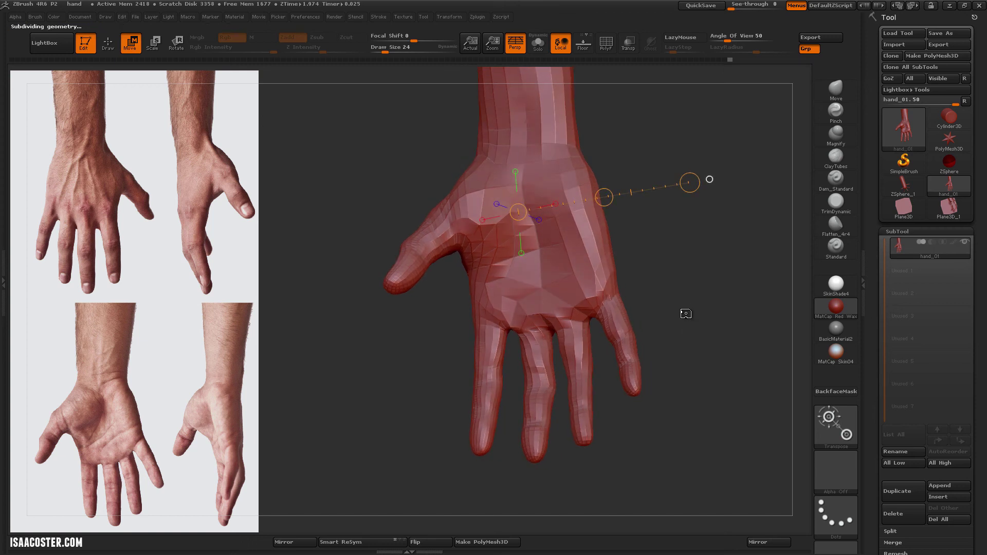
# Step: Carve the tendon grooves across the back of the wrist and hand with Dam_Standard at draw size 35, smoothing the strokes
pyautogui.press('q')
pyautogui.moveTo(688, 301)
pyautogui.mouseDown()
pyautogui.moveTo(681, 304)
pyautogui.moveTo(700, 285)
pyautogui.moveTo(756, 296)
pyautogui.moveTo(741, 194)
pyautogui.moveTo(653, 204)
pyautogui.moveTo(694, 185)
pyautogui.moveTo(668, 216)
pyautogui.mouseUp()
pyautogui.click(836, 178)
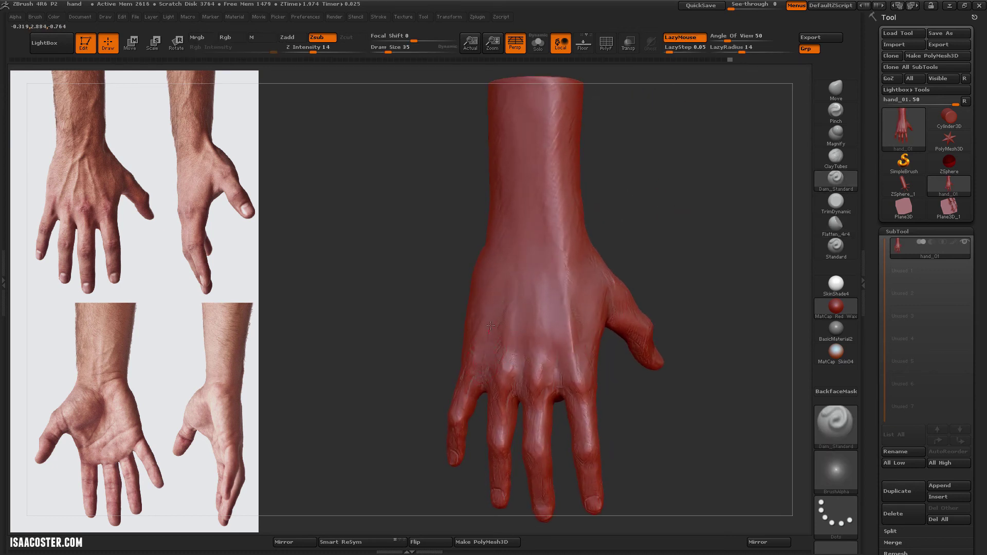
pyautogui.moveTo(522, 211); pyautogui.dragTo(524, 188)
pyautogui.press('shift')
pyautogui.moveTo(541, 221); pyautogui.dragTo(548, 170)
pyautogui.press('shift')
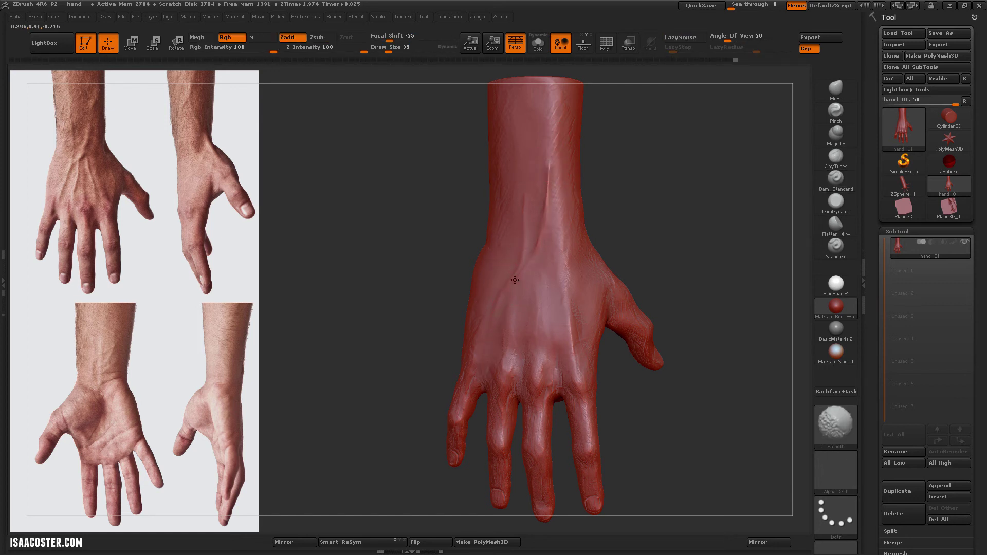
pyautogui.press('shift')
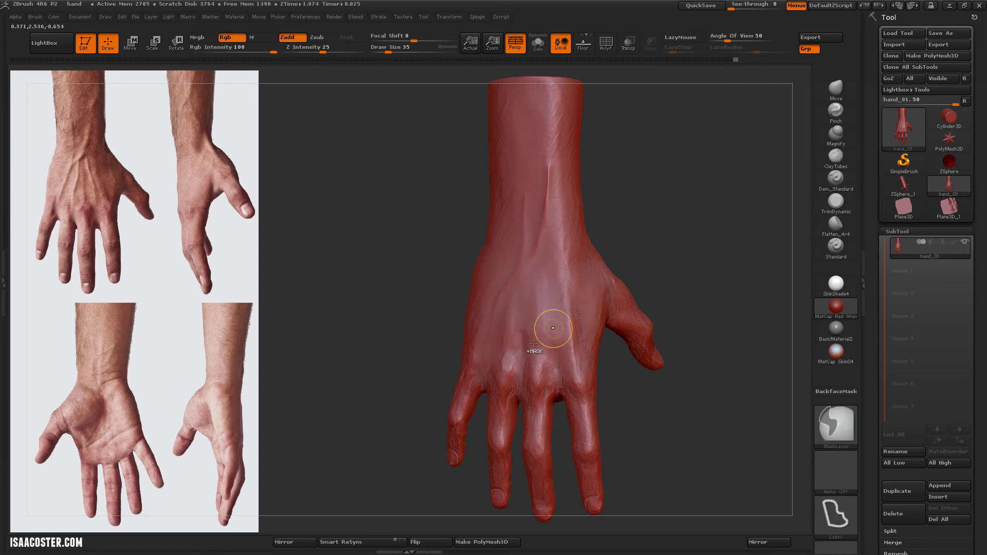
# Step: Carve more vein and tendon grooves across the back of the hand with Dam_Standard at draw size 35, smoothing the strokes
pyautogui.moveTo(519, 356); pyautogui.dragTo(520, 359)
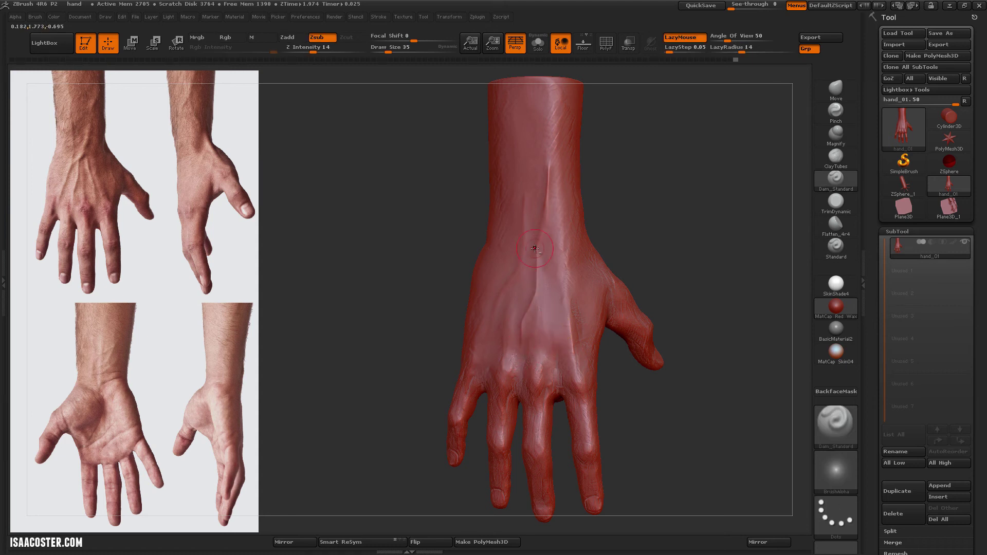
pyautogui.keyDown('shift'); pyautogui.moveTo(535, 255); pyautogui.dragTo(506, 283); pyautogui.keyUp('shift')
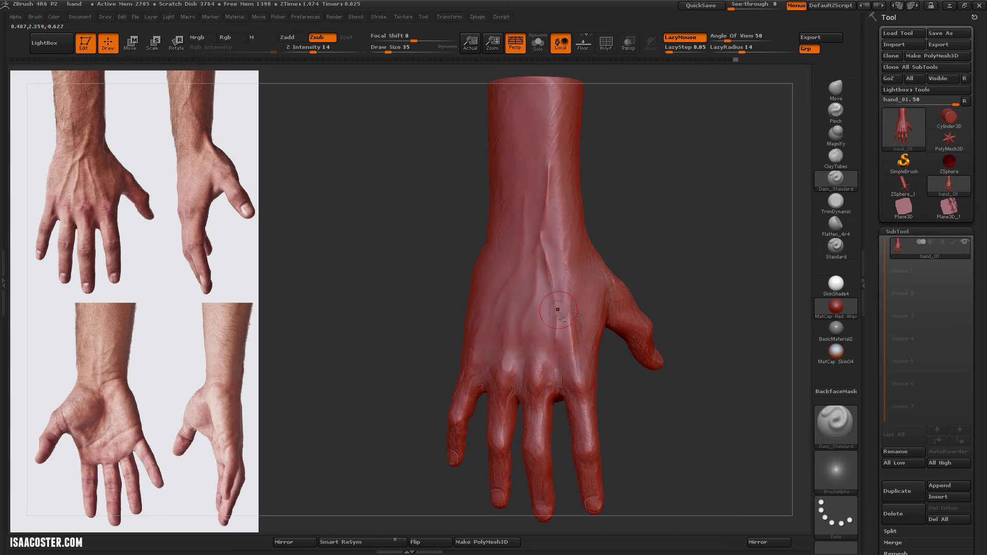
pyautogui.keyDown('shift'); pyautogui.moveTo(589, 136); pyautogui.dragTo(628, 208); pyautogui.keyUp('shift')
# Step: Soften the carved grooves on the back of the hand and wrist with the Flatten brush
pyautogui.press('f')
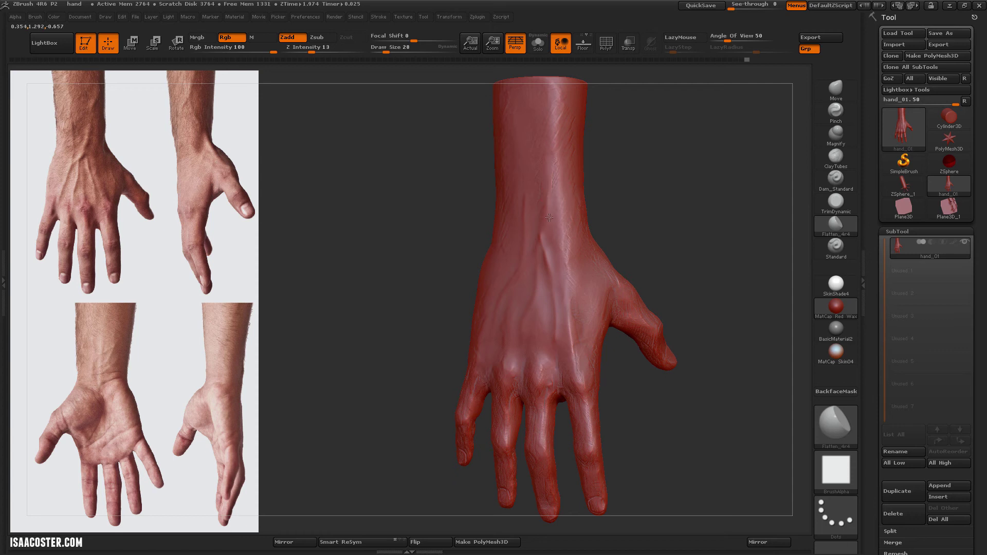
pyautogui.moveTo(602, 360); pyautogui.dragTo(609, 376)
pyautogui.moveTo(611, 314)
pyautogui.mouseDown()
pyautogui.moveTo(640, 284)
pyautogui.moveTo(717, 383)
pyautogui.moveTo(650, 417)
pyautogui.moveTo(662, 345)
pyautogui.moveTo(740, 291)
pyautogui.mouseUp()
# Step: Adjust the side profile of the hand with the Move brush, checking it from the little-finger side
pyautogui.click(836, 88)
pyautogui.press('s')
pyautogui.moveTo(523, 316)
pyautogui.mouseDown()
pyautogui.moveTo(491, 327)
pyautogui.moveTo(505, 333)
pyautogui.moveTo(507, 257)
pyautogui.moveTo(538, 265)
pyautogui.moveTo(511, 256)
pyautogui.mouseUp()
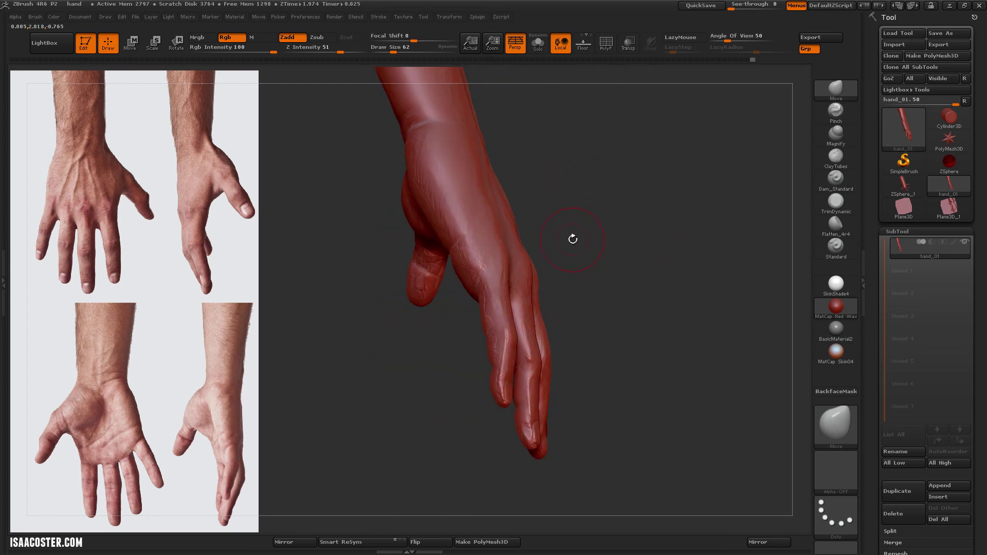
pyautogui.moveTo(573, 239)
pyautogui.mouseDown()
pyautogui.moveTo(643, 236)
pyautogui.moveTo(659, 366)
pyautogui.mouseUp()
# Step: Plane the inner, outer and back surfaces of the forearm with the Flatten brush at draw size 59
pyautogui.click(835, 223)
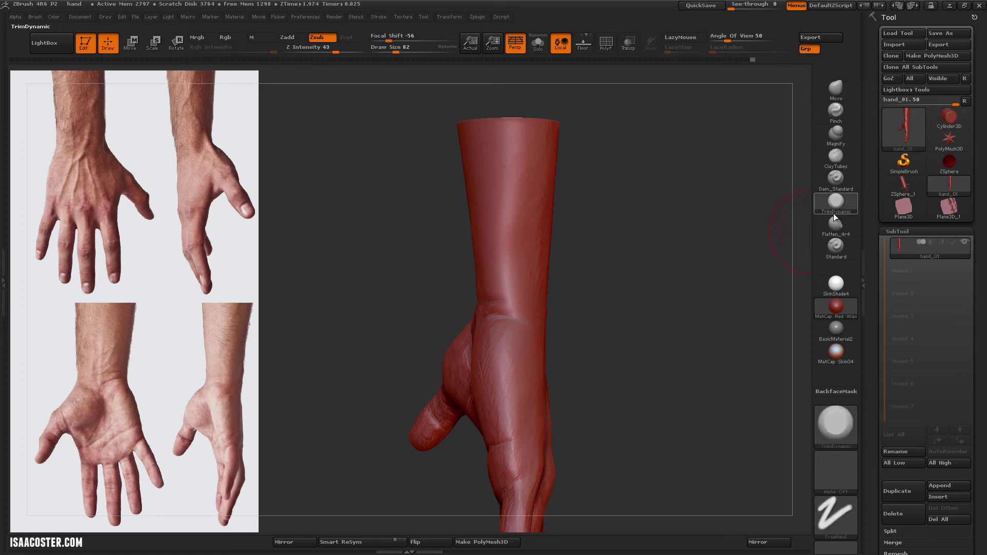
pyautogui.moveTo(647, 262)
pyautogui.mouseDown()
pyautogui.moveTo(476, 290)
pyautogui.moveTo(498, 268)
pyautogui.mouseUp()
pyautogui.moveTo(496, 303); pyautogui.dragTo(506, 259)
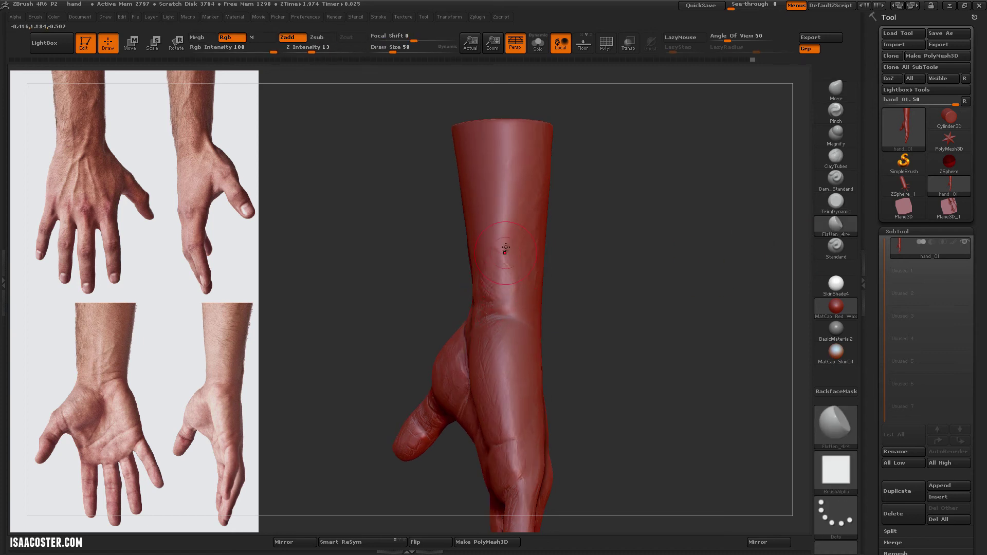
pyautogui.moveTo(504, 227); pyautogui.dragTo(507, 174)
pyautogui.moveTo(571, 169); pyautogui.dragTo(491, 159)
pyautogui.moveTo(484, 225); pyautogui.dragTo(485, 280)
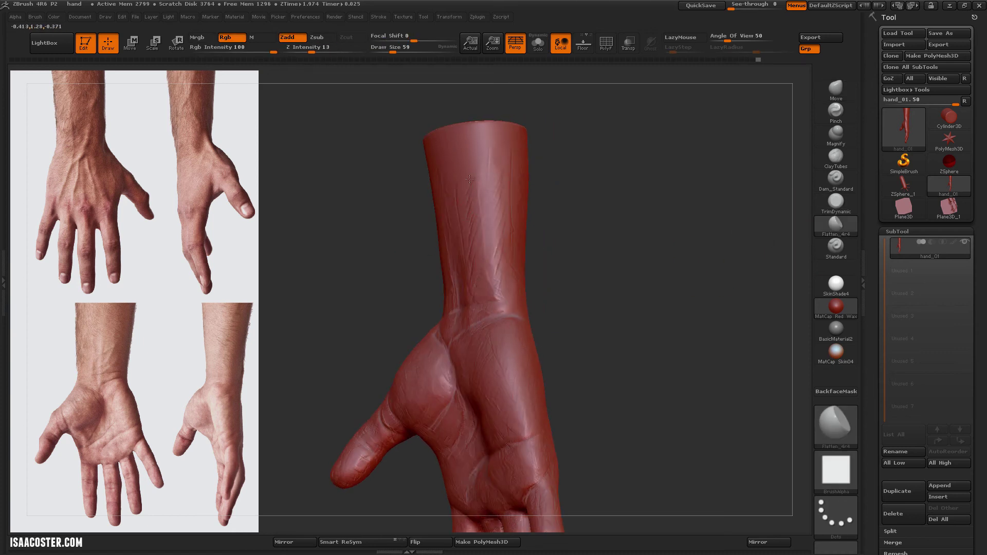
pyautogui.moveTo(591, 288)
pyautogui.mouseDown()
pyautogui.moveTo(545, 288)
pyautogui.moveTo(524, 206)
pyautogui.mouseUp()
pyautogui.moveTo(573, 309); pyautogui.dragTo(557, 333)
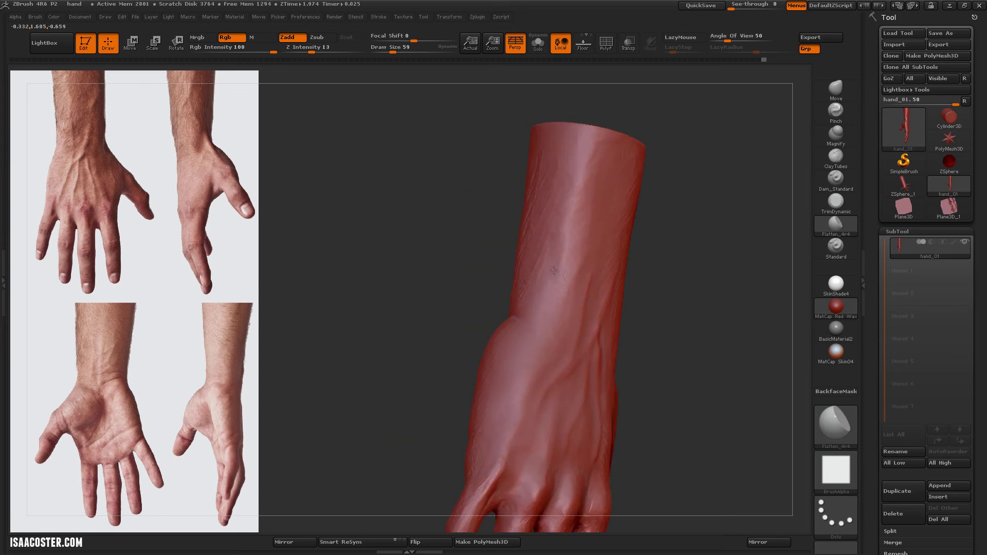
# Step: Smooth the brush marks on the back of the forearm and across the wrist into the hand
pyautogui.moveTo(664, 278); pyautogui.dragTo(709, 298)
pyautogui.press('shift')
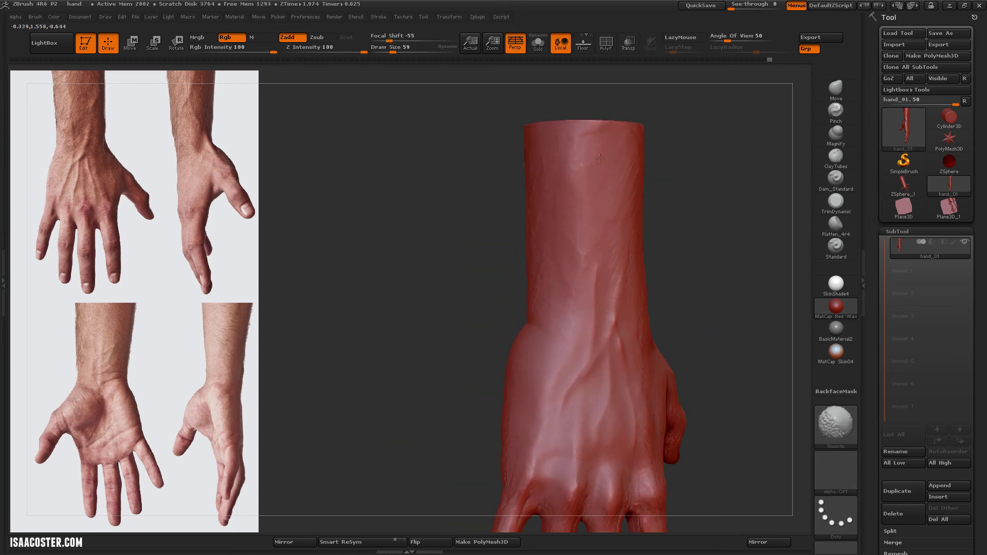
pyautogui.moveTo(599, 157); pyautogui.dragTo(606, 187)
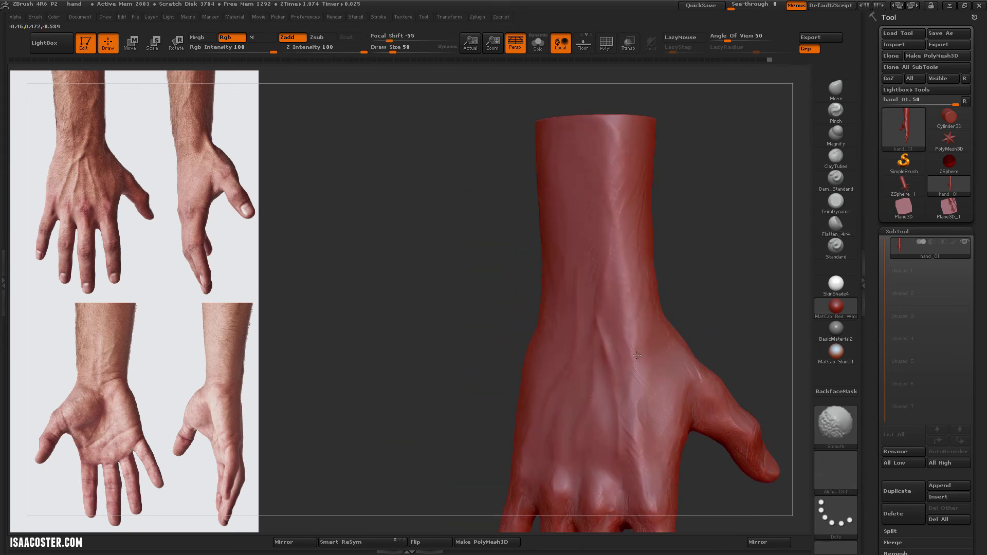
pyautogui.moveTo(637, 356); pyautogui.dragTo(551, 283)
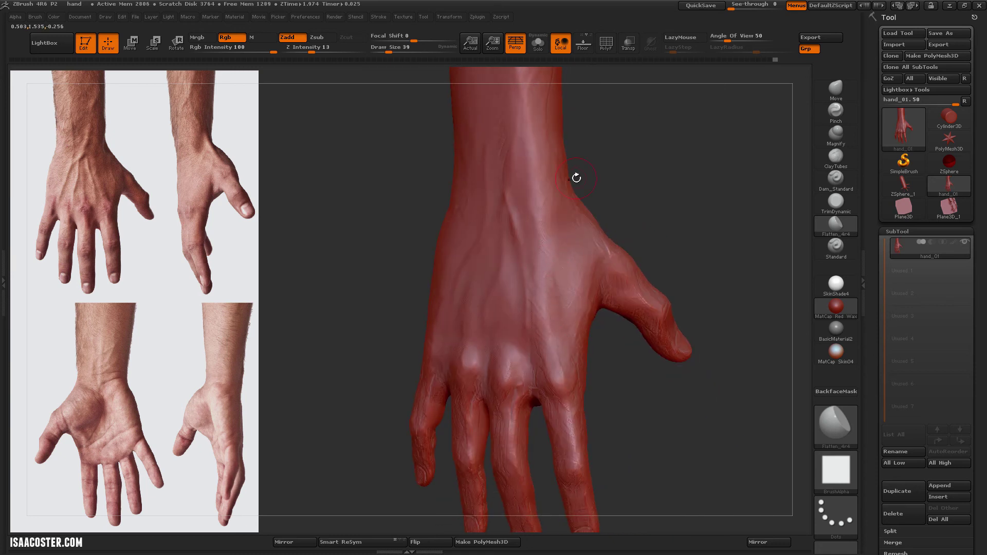
# Step: Flatten the planes on the back of the hand between the thumb base and index knuckle at draw size 39
pyautogui.moveTo(576, 178); pyautogui.dragTo(566, 327)
pyautogui.moveTo(625, 378); pyautogui.dragTo(573, 348)
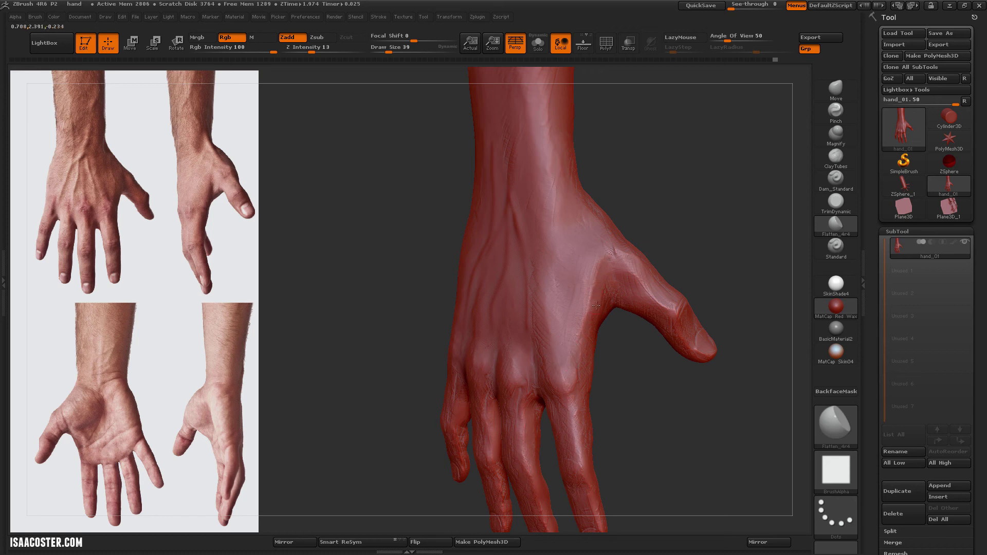
pyautogui.moveTo(652, 313); pyautogui.dragTo(580, 285)
# Step: Refine the knuckles and upper finger planes with the Flatten brush, reducing the draw size to 32
pyautogui.moveTo(553, 436); pyautogui.dragTo(493, 301)
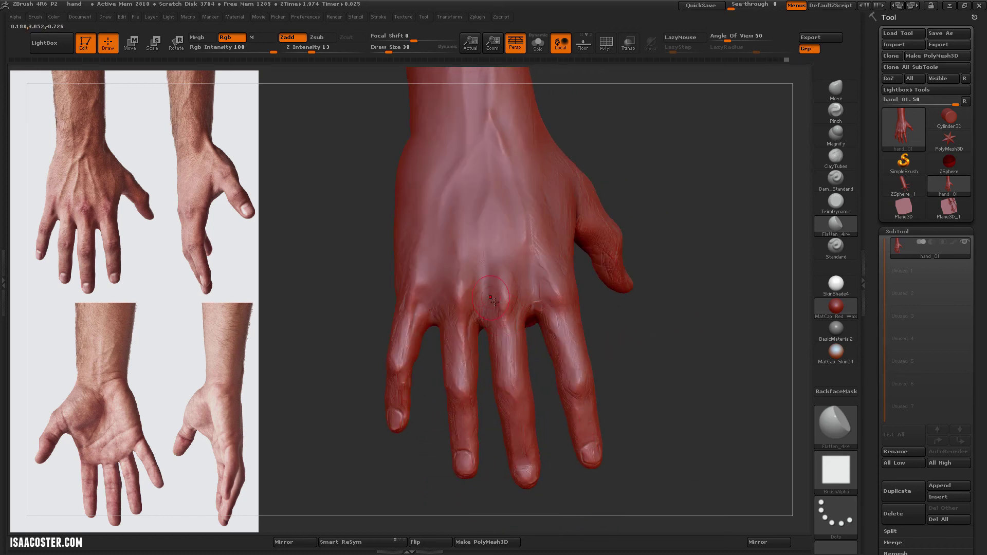
pyautogui.moveTo(415, 281)
pyautogui.mouseDown()
pyautogui.moveTo(399, 291)
pyautogui.moveTo(542, 318)
pyautogui.mouseUp()
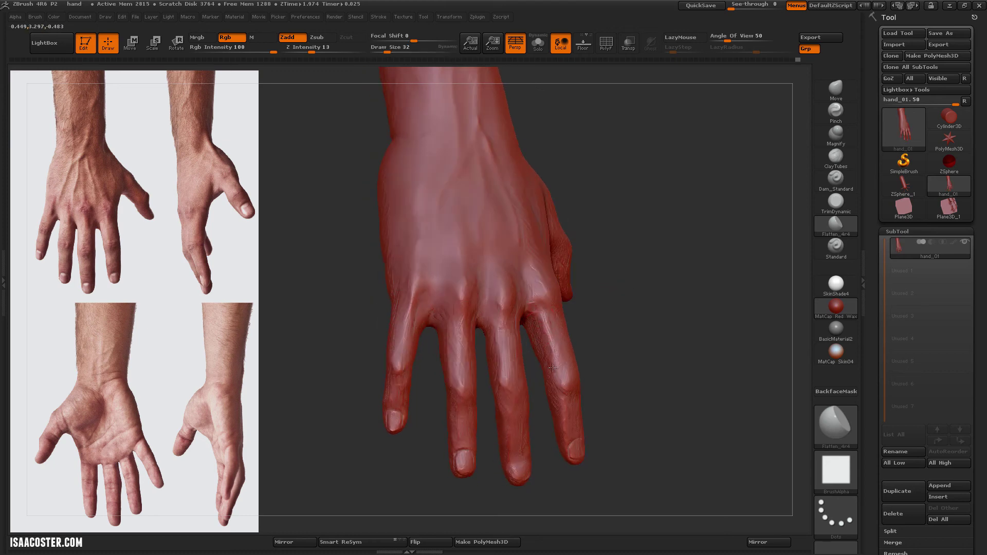
pyautogui.moveTo(629, 393)
pyautogui.mouseDown()
pyautogui.moveTo(596, 318)
pyautogui.moveTo(561, 329)
pyautogui.moveTo(561, 296)
pyautogui.mouseUp()
pyautogui.moveTo(620, 329)
pyautogui.mouseDown()
pyautogui.moveTo(645, 288)
pyautogui.moveTo(625, 291)
pyautogui.moveTo(625, 276)
pyautogui.moveTo(737, 210)
pyautogui.moveTo(694, 247)
pyautogui.mouseUp()
# Step: Build up the thumb-side wrist tendon with the Standard brush at Z intensity 15 and draw size 50
pyautogui.click(836, 245)
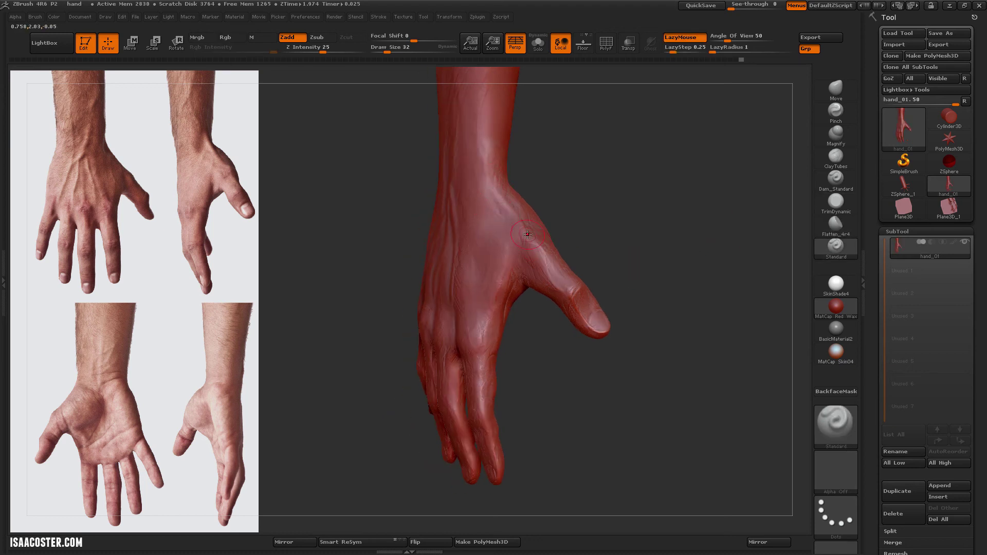
pyautogui.moveTo(550, 196); pyautogui.dragTo(515, 203)
pyautogui.moveTo(387, 51); pyautogui.dragTo(390, 52)
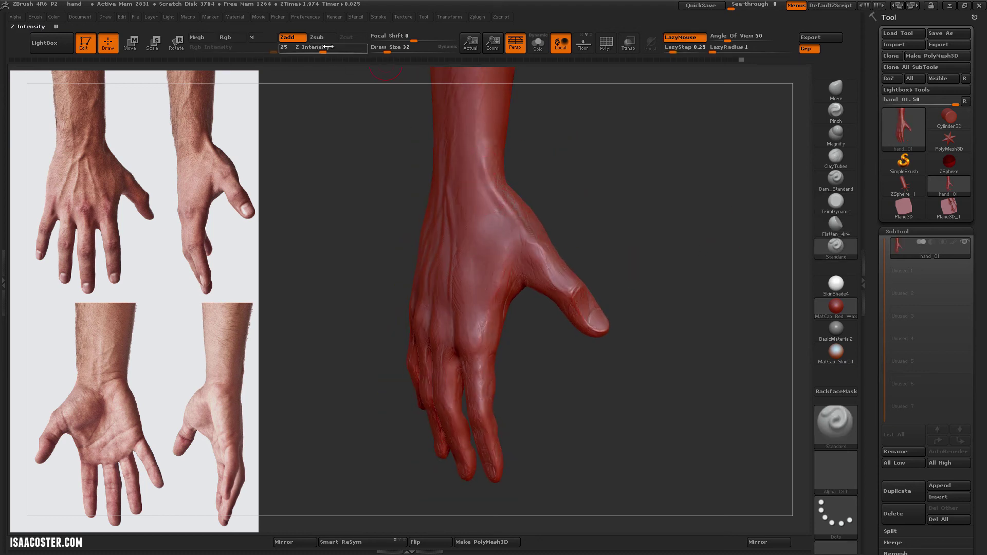
pyautogui.moveTo(323, 52); pyautogui.dragTo(314, 52)
pyautogui.moveTo(483, 208)
pyautogui.mouseDown()
pyautogui.moveTo(568, 163)
pyautogui.moveTo(560, 175)
pyautogui.mouseUp()
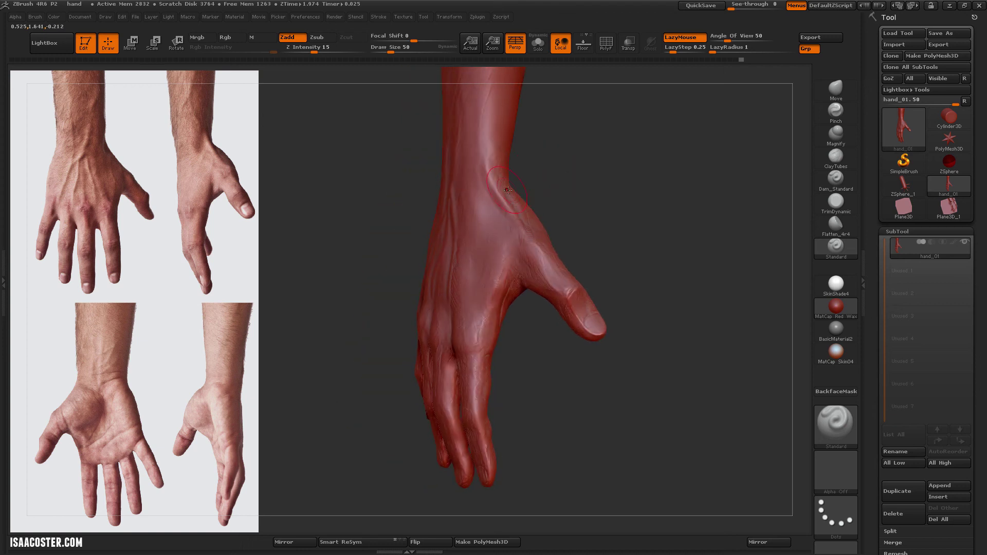
# Step: Raise the tendons running from the knuckles to the wrist with the Standard brush at draw size 30, smoothing the strokes
pyautogui.press('[')
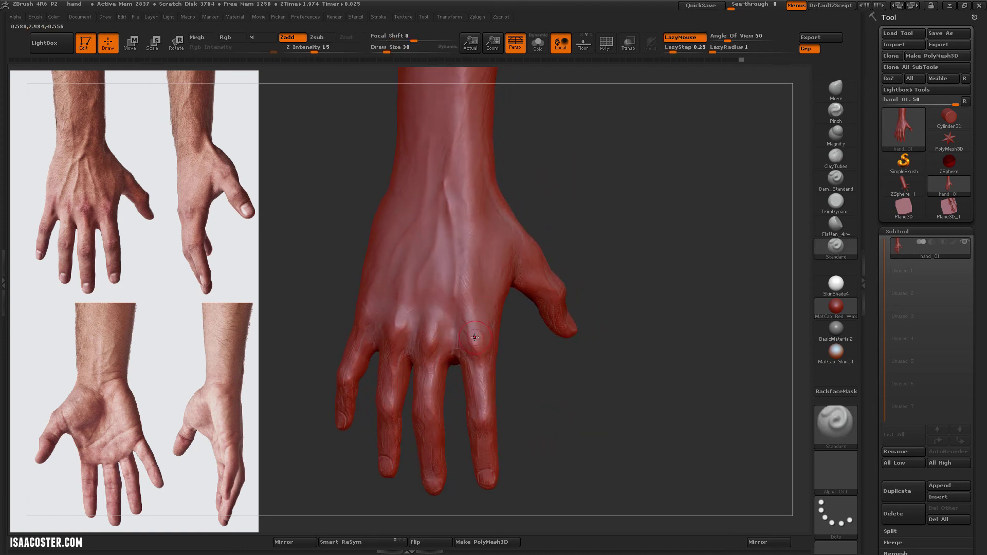
pyautogui.moveTo(470, 329); pyautogui.dragTo(452, 180)
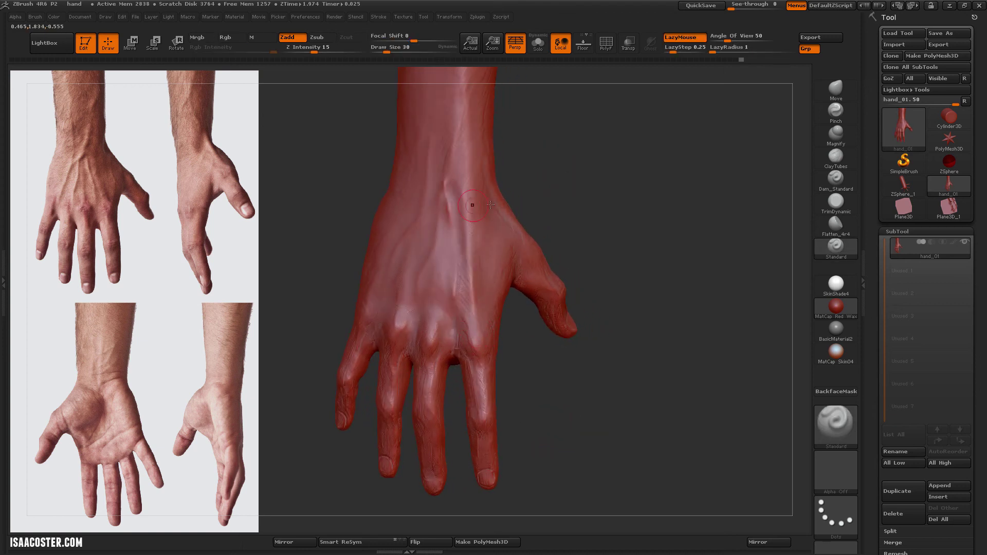
pyautogui.moveTo(468, 252)
pyautogui.keyDown('shift'); pyautogui.mouseDown()
pyautogui.moveTo(489, 301)
pyautogui.moveTo(476, 223)
pyautogui.mouseUp(); pyautogui.keyUp('shift')
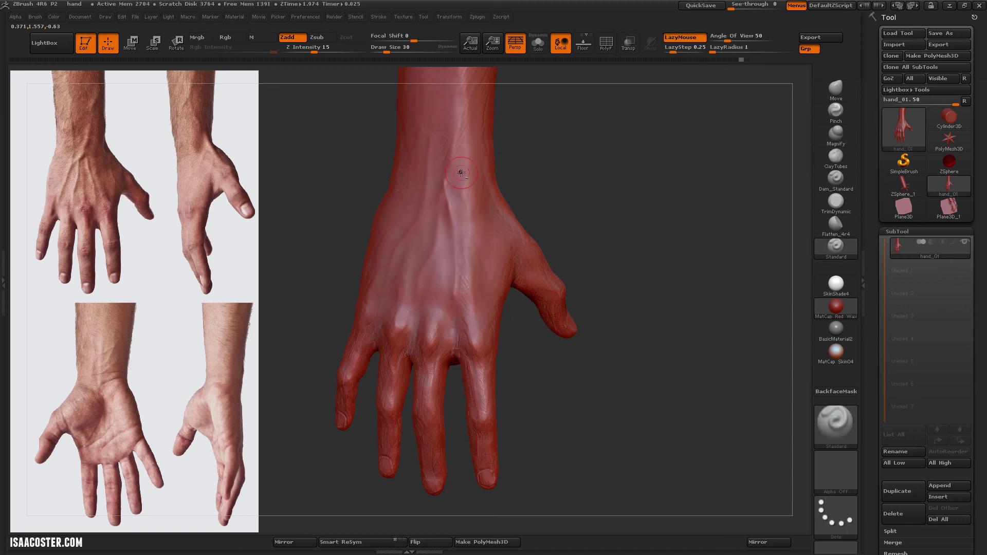
pyautogui.moveTo(464, 304); pyautogui.dragTo(452, 233)
pyautogui.moveTo(454, 354)
pyautogui.mouseDown()
pyautogui.moveTo(418, 348)
pyautogui.moveTo(515, 370)
pyautogui.moveTo(504, 401)
pyautogui.moveTo(545, 366)
pyautogui.moveTo(434, 348)
pyautogui.mouseUp()
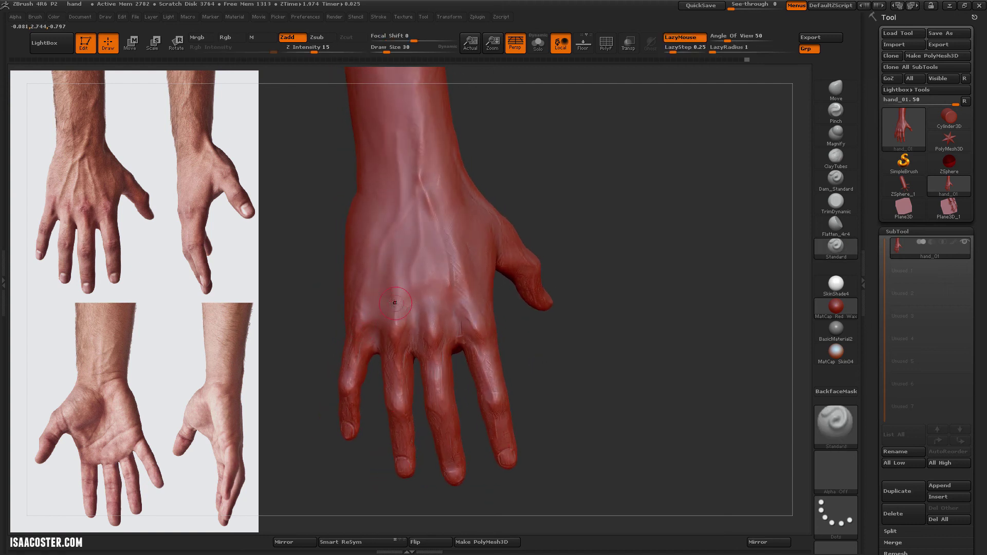
pyautogui.press('[')
# Step: Reshape the outer contour of the hand below the wrist with the Move brush at draw size 97
pyautogui.keyDown('alt'); pyautogui.moveTo(326, 221); pyautogui.dragTo(363, 222); pyautogui.keyUp('alt')
pyautogui.click(836, 89)
pyautogui.press('s')
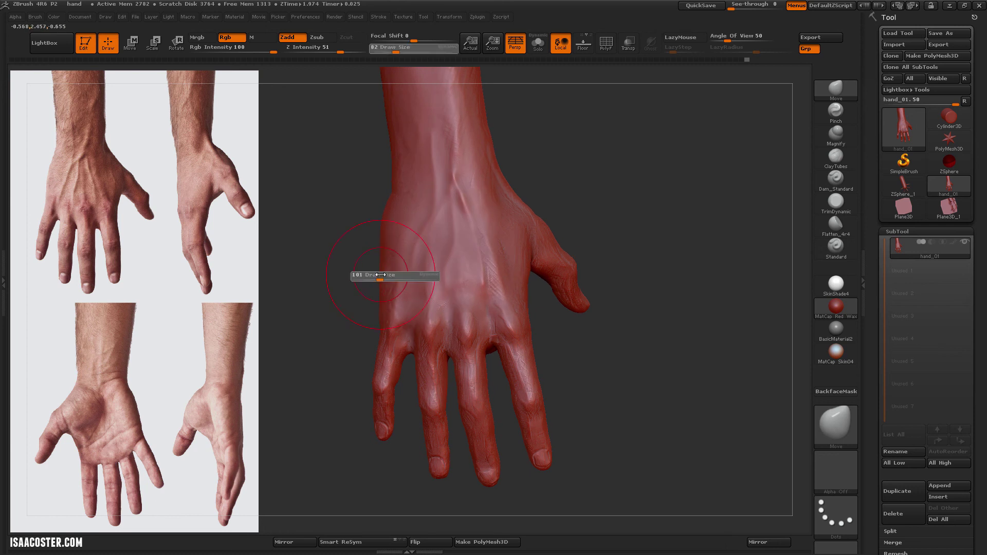
pyautogui.click(373, 276)
pyautogui.moveTo(363, 211)
pyautogui.mouseDown()
pyautogui.moveTo(355, 185)
pyautogui.moveTo(589, 324)
pyautogui.moveTo(580, 329)
pyautogui.moveTo(617, 335)
pyautogui.mouseUp()
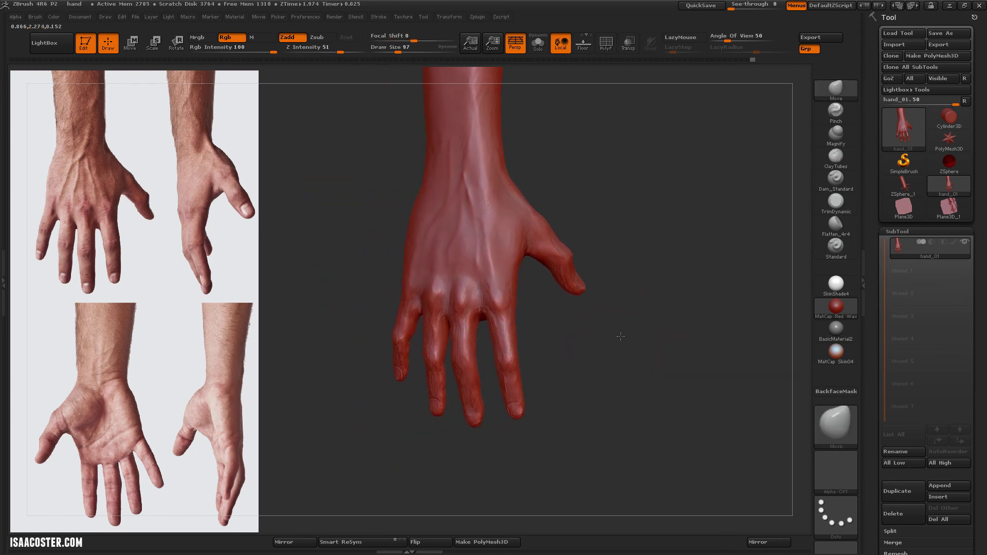
# Step: Adjust the finger bases and knuckle positions with the Move brush at draw size 72
pyautogui.press('s')
pyautogui.click(626, 349)
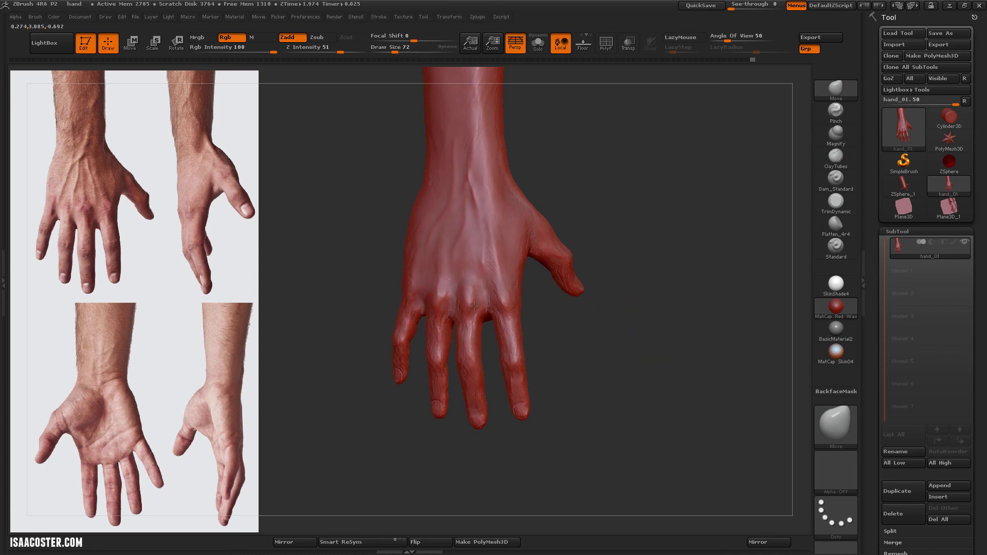
pyautogui.moveTo(571, 381); pyautogui.dragTo(583, 356)
pyautogui.moveTo(643, 343); pyautogui.dragTo(764, 255)
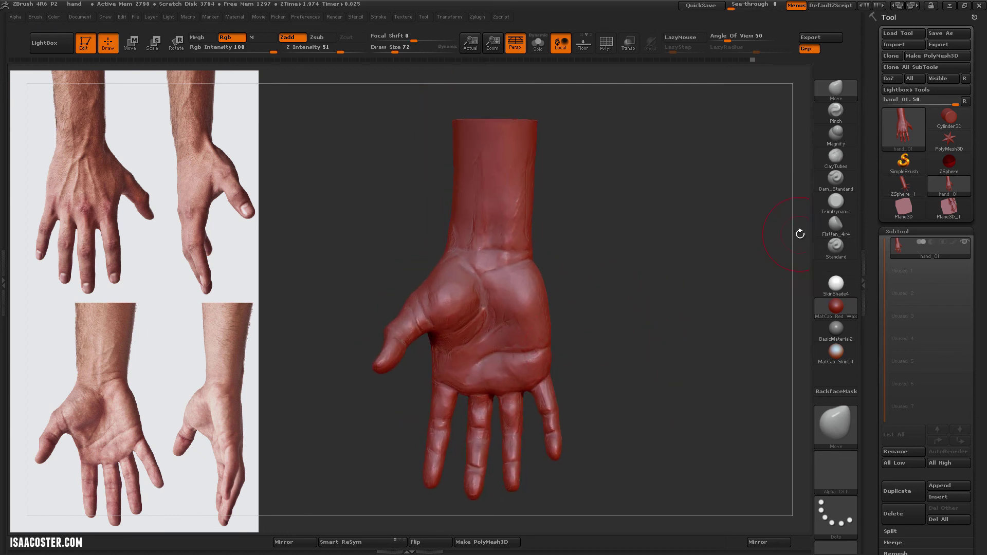
# Step: Flatten the wrist crease, heel of the palm and inner wrist tendons with the Flatten brush at draw size 24
pyautogui.click(836, 226)
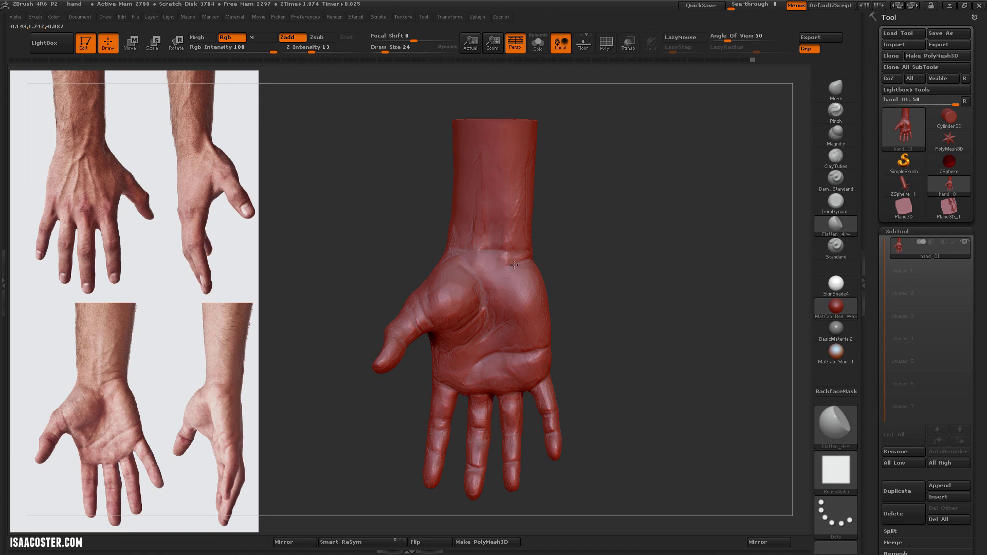
pyautogui.moveTo(514, 264); pyautogui.dragTo(486, 284)
pyautogui.moveTo(589, 295); pyautogui.dragTo(618, 276)
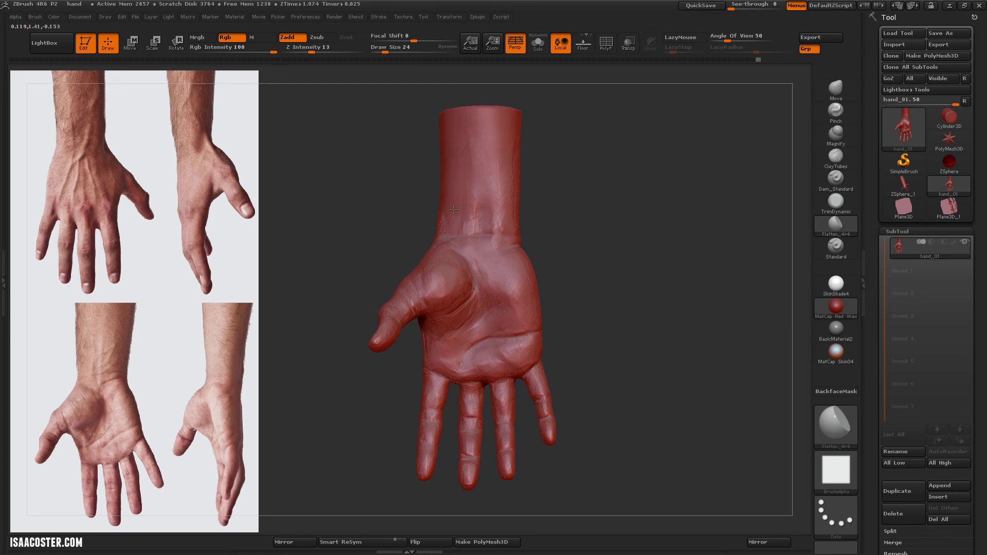
pyautogui.moveTo(615, 293); pyautogui.dragTo(500, 348)
pyautogui.moveTo(560, 314); pyautogui.dragTo(611, 296)
pyautogui.moveTo(563, 432); pyautogui.dragTo(578, 423)
# Step: Correct the side profile of the knuckles and fingers with the Move brush at draw size 136
pyautogui.click(836, 88)
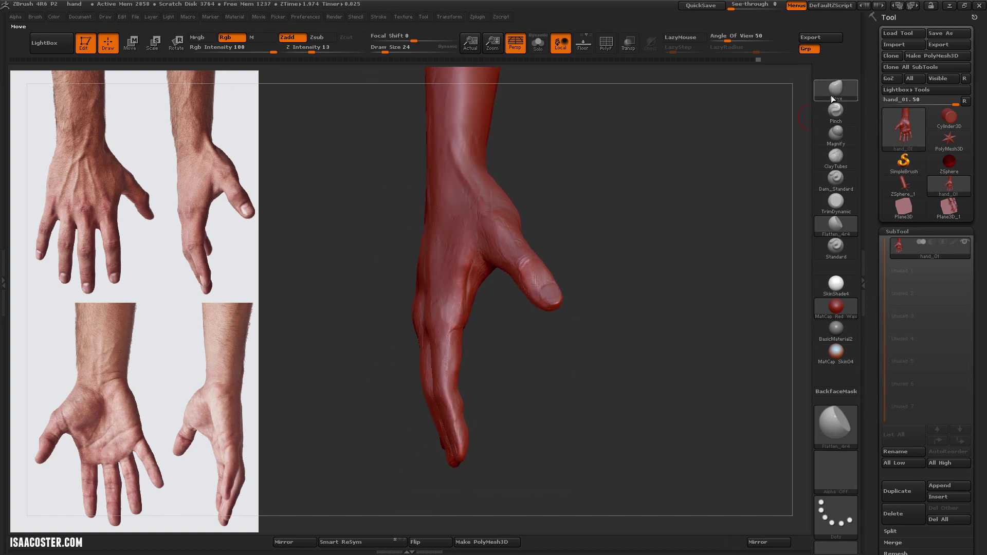
pyautogui.moveTo(443, 312); pyautogui.dragTo(420, 309)
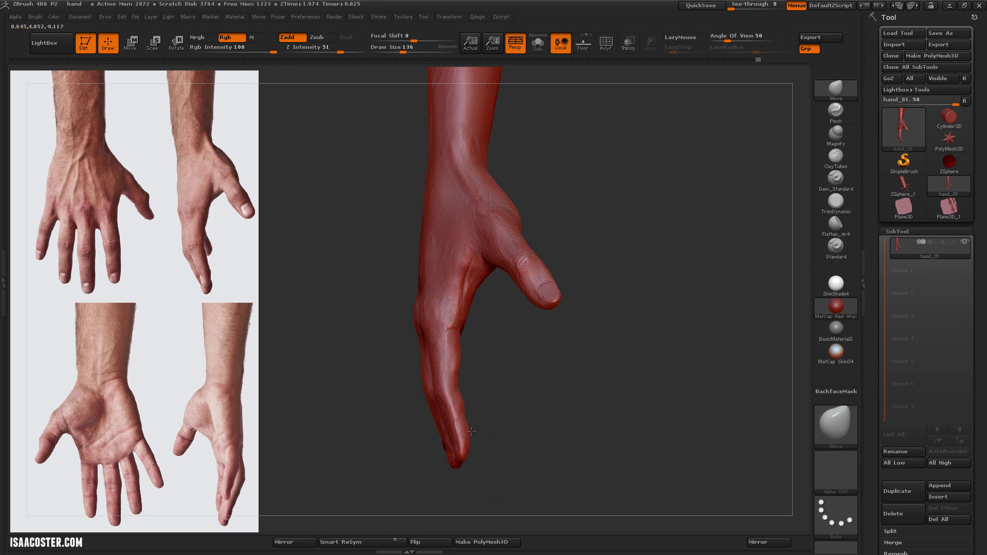
pyautogui.moveTo(483, 380)
pyautogui.mouseDown()
pyautogui.moveTo(511, 376)
pyautogui.moveTo(499, 383)
pyautogui.mouseUp()
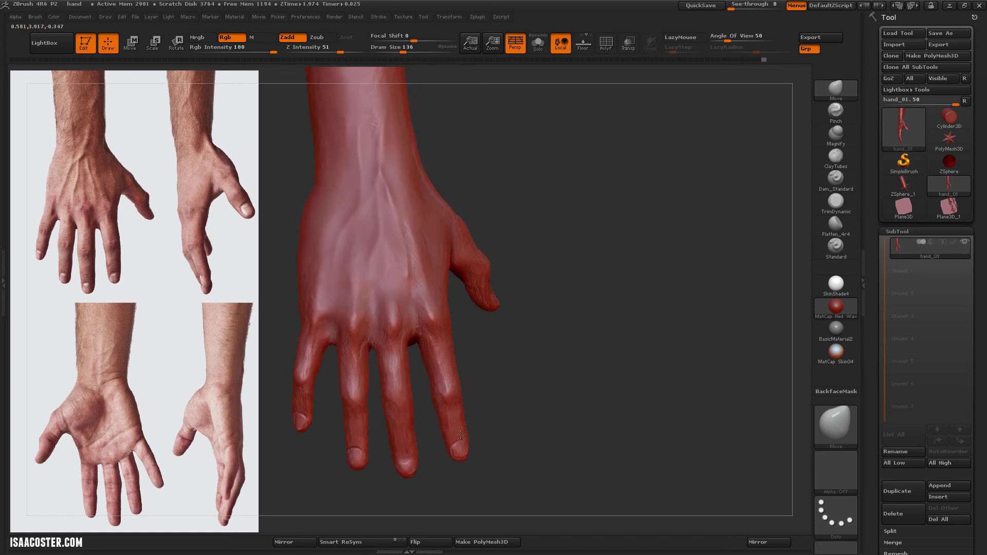
pyautogui.moveTo(466, 449)
pyautogui.mouseDown()
pyautogui.moveTo(685, 335)
pyautogui.moveTo(591, 319)
pyautogui.moveTo(498, 267)
pyautogui.mouseUp()
pyautogui.moveTo(646, 195); pyautogui.dragTo(746, 134)
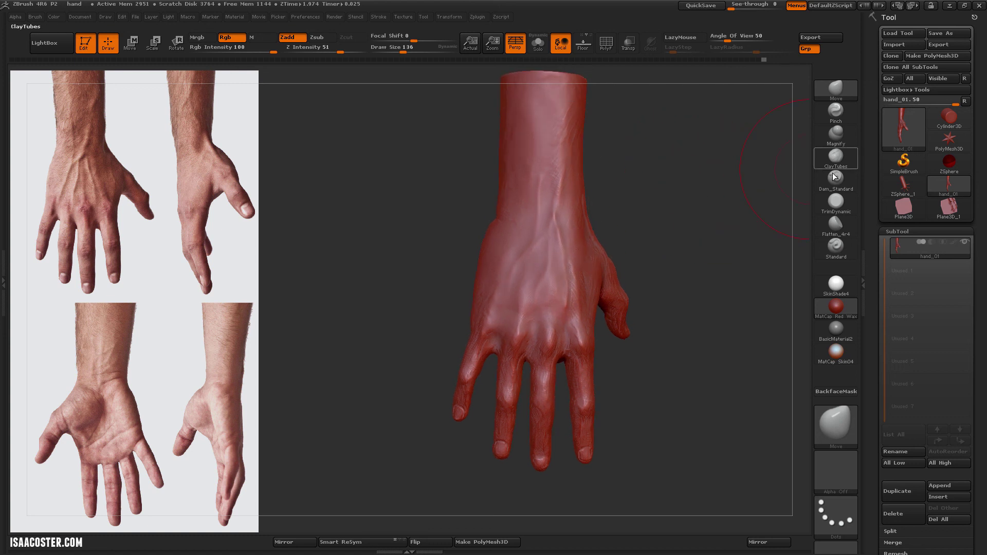
# Step: Add subtle veins across the back of the hand with the Standard brush at Z intensity 6 and draw size 30
pyautogui.click(836, 179)
pyautogui.click(834, 246)
pyautogui.moveTo(471, 283); pyautogui.dragTo(443, 285)
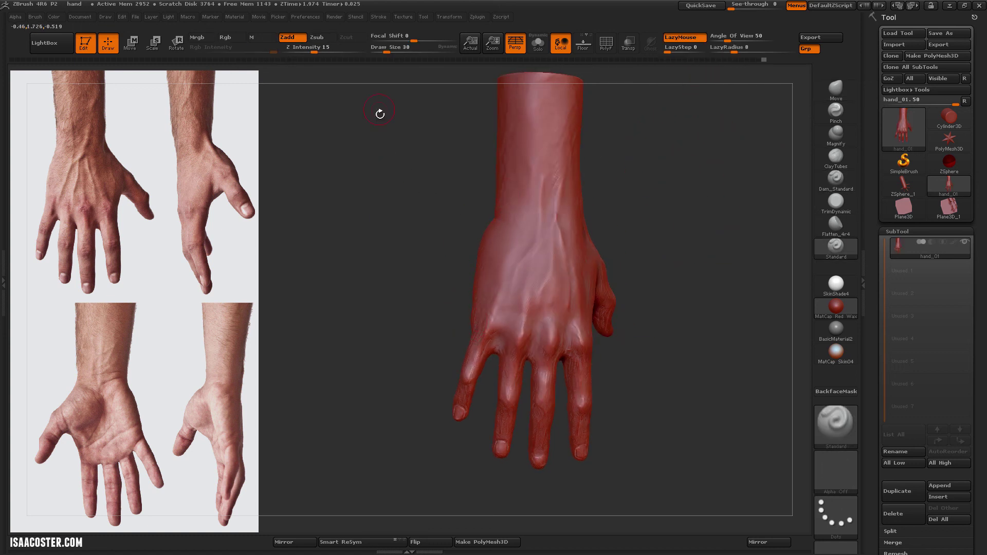
pyautogui.click(303, 52)
pyautogui.moveTo(493, 256); pyautogui.dragTo(483, 320)
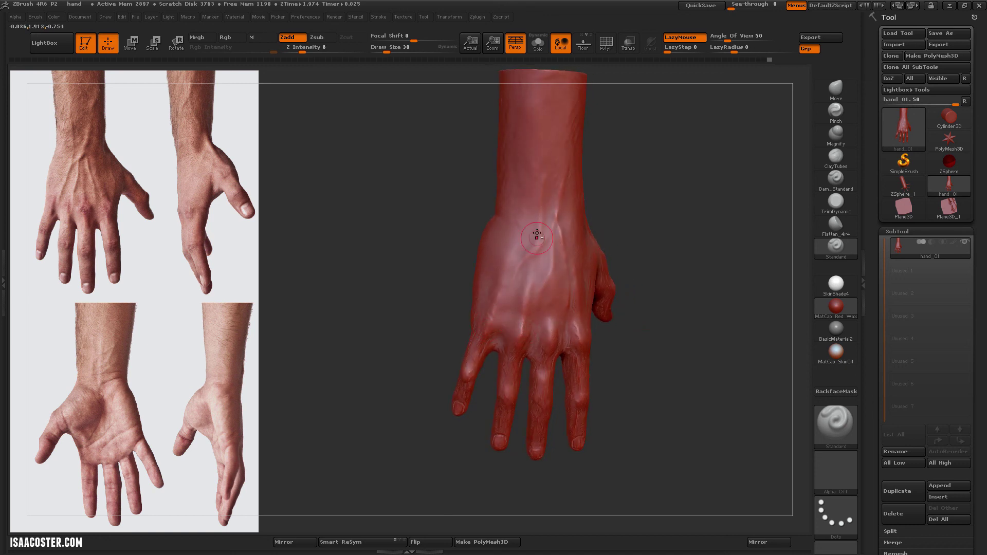
pyautogui.moveTo(538, 272)
pyautogui.mouseDown()
pyautogui.moveTo(576, 275)
pyautogui.moveTo(572, 262)
pyautogui.mouseUp()
# Step: Soften the veins, knuckles and finger planes on the back of the hand with the Flatten brush, starting at draw size 30
pyautogui.press('b')
pyautogui.press('f')
pyautogui.press('l')
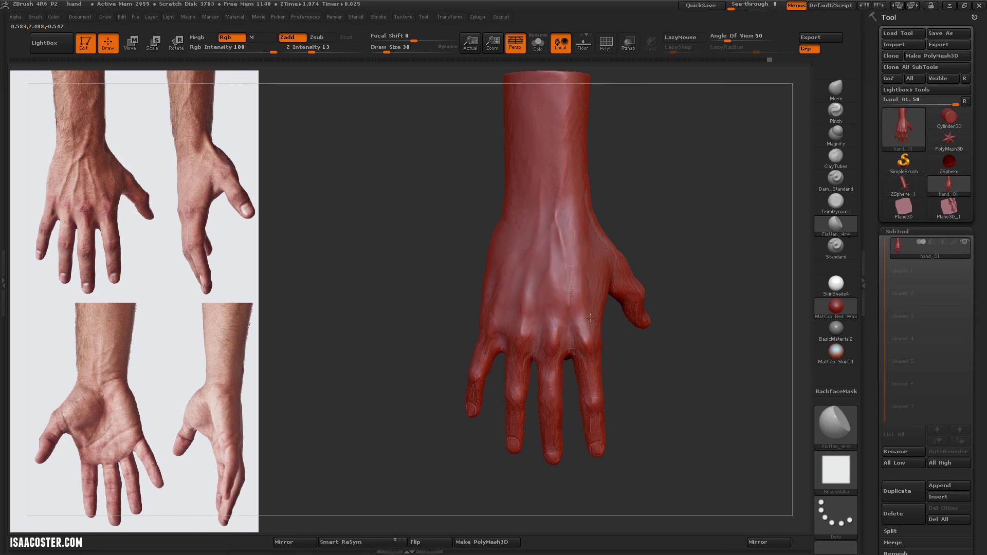
pyautogui.moveTo(590, 317); pyautogui.dragTo(541, 400)
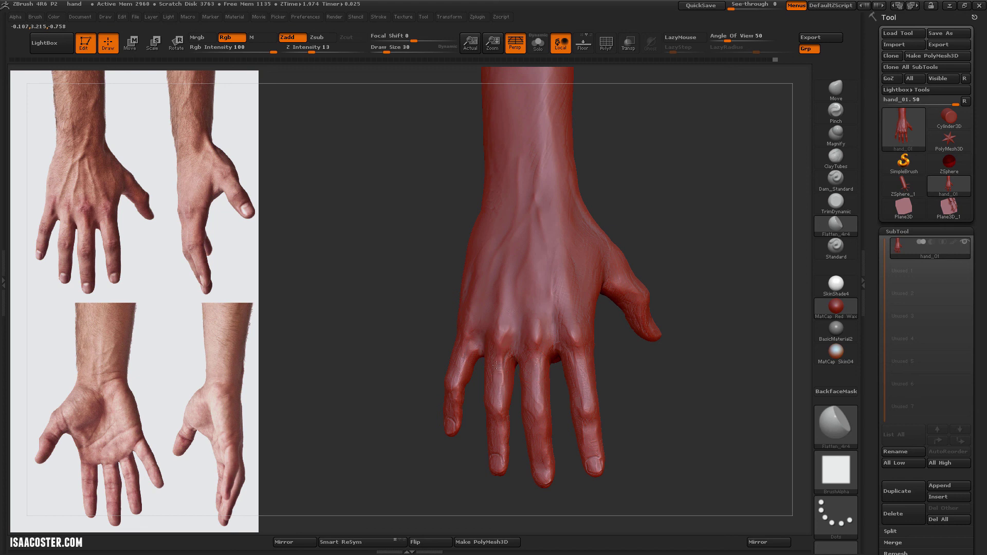
pyautogui.moveTo(620, 369); pyautogui.dragTo(627, 297)
pyautogui.moveTo(676, 356); pyautogui.dragTo(460, 411)
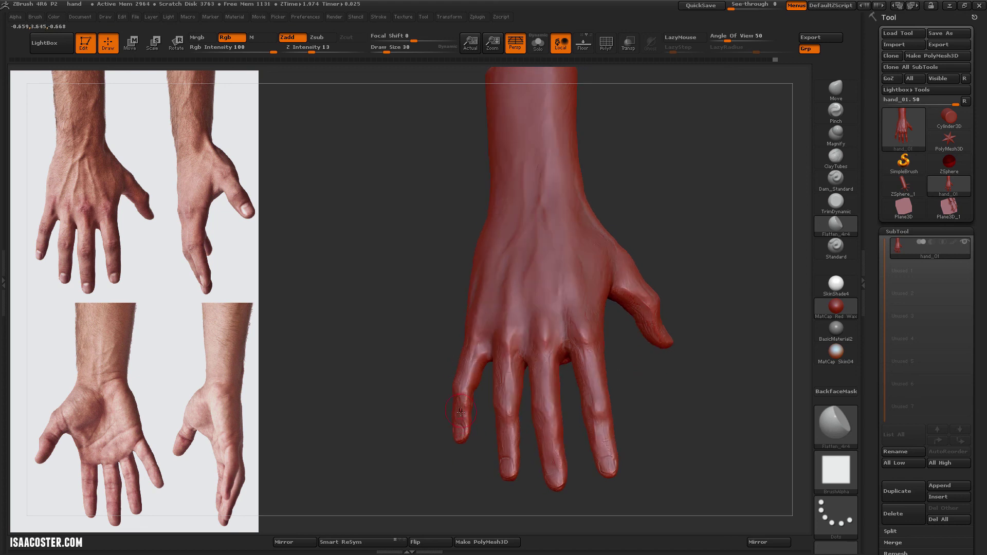
pyautogui.moveTo(475, 450); pyautogui.dragTo(609, 429)
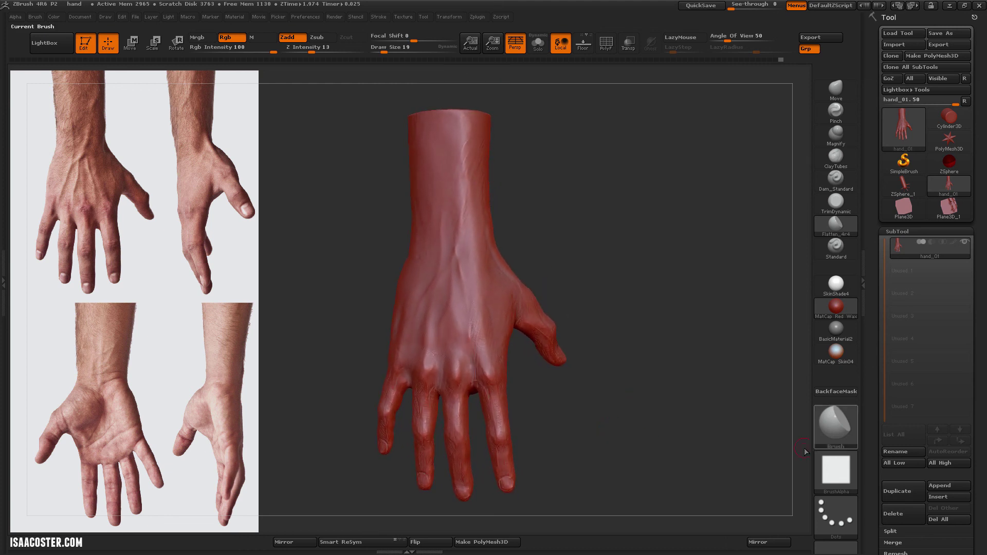
# Step: Leave a snapshot of the back view on the canvas and place a second editable hand beside it, turned palm forward
pyautogui.moveTo(638, 387); pyautogui.dragTo(579, 411)
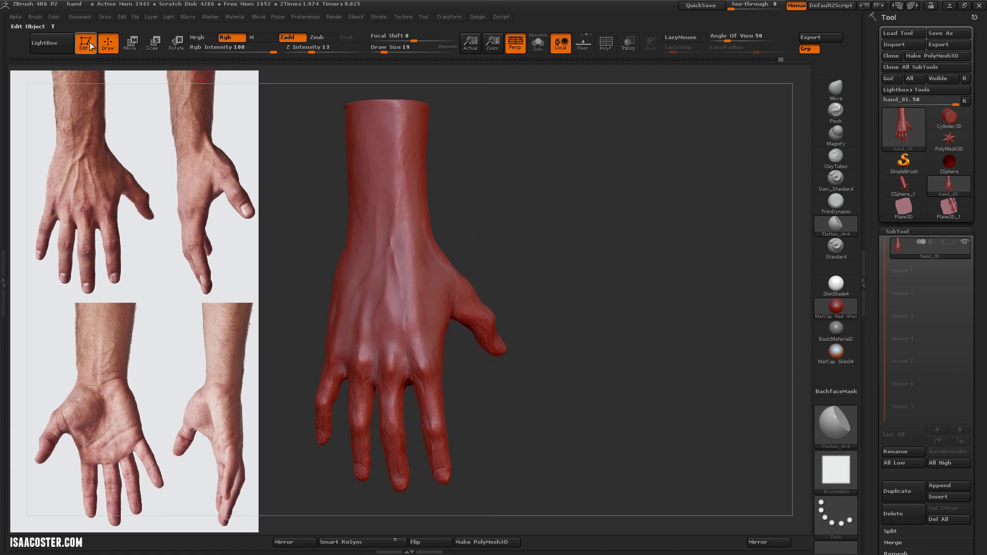
pyautogui.press('t')
pyautogui.moveTo(667, 287); pyautogui.dragTo(496, 259)
pyautogui.press('t')
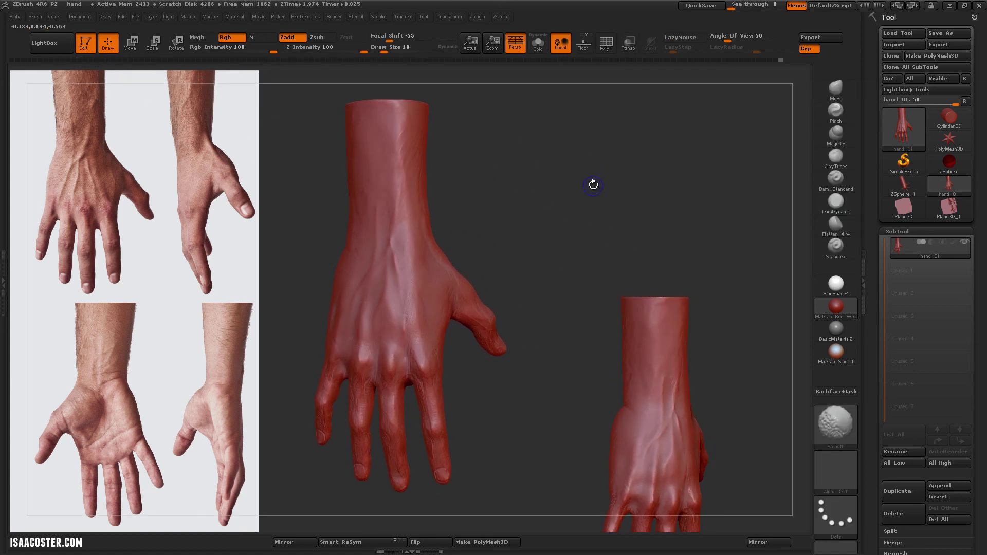
pyautogui.moveTo(591, 183); pyautogui.dragTo(799, 238)
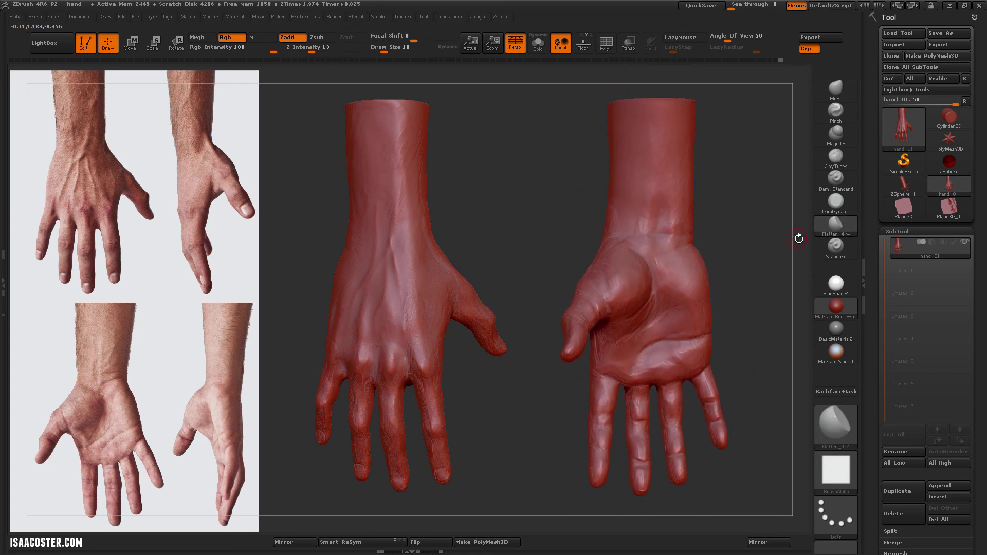